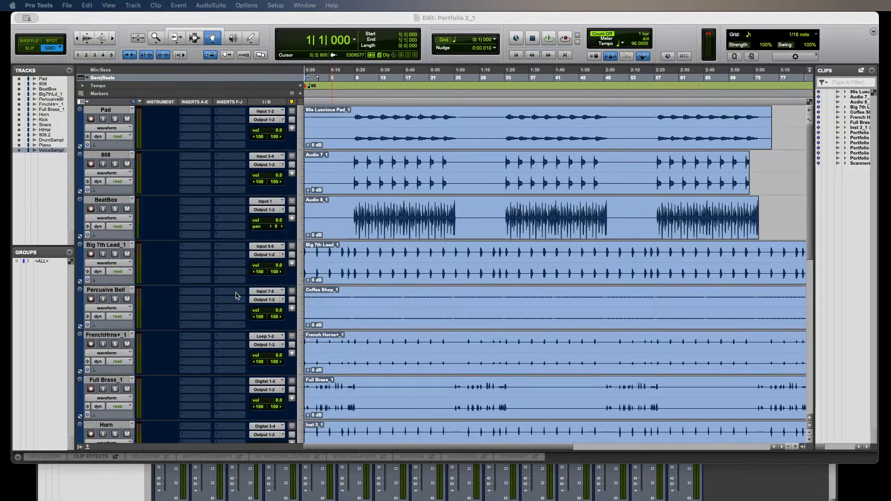
Move the Edit window out of the way and bring the Mix window fully into view.
scroll(238, 284, "down", 15)
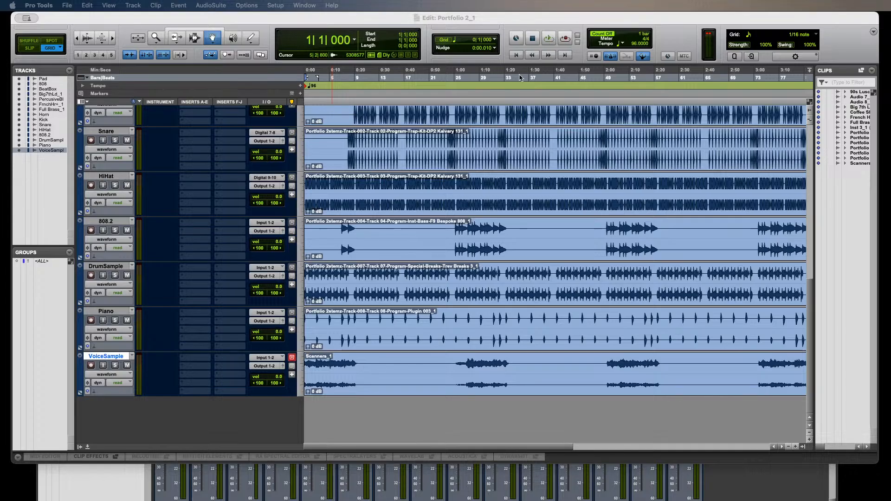
scroll(134, 339, "up", 5)
scroll(132, 339, "up", 5)
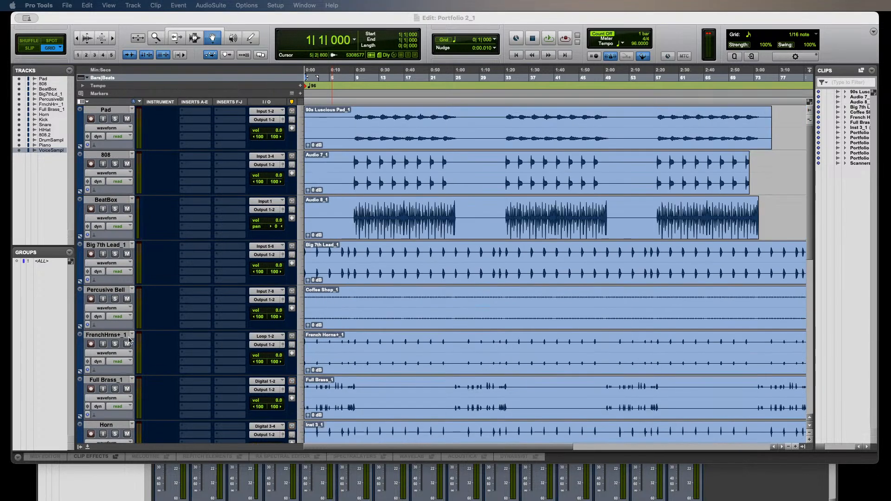
scroll(131, 338, "down", 10)
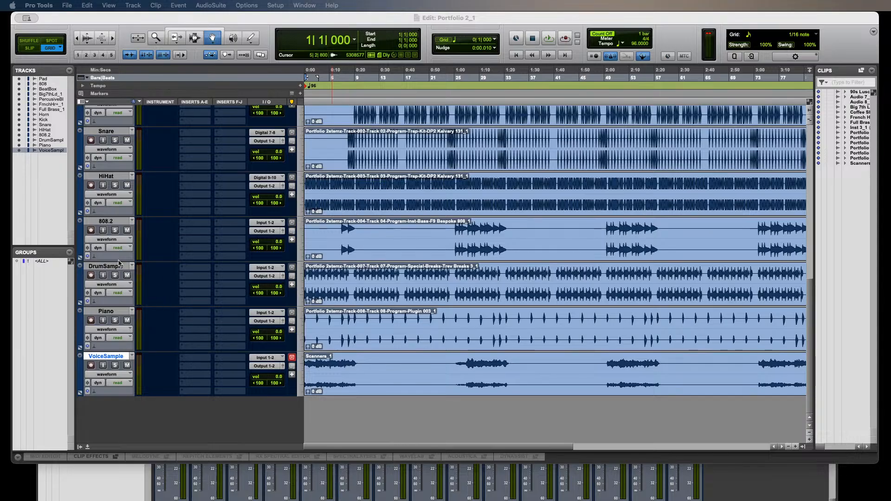
left_click_drag(283, 19, 277, 278)
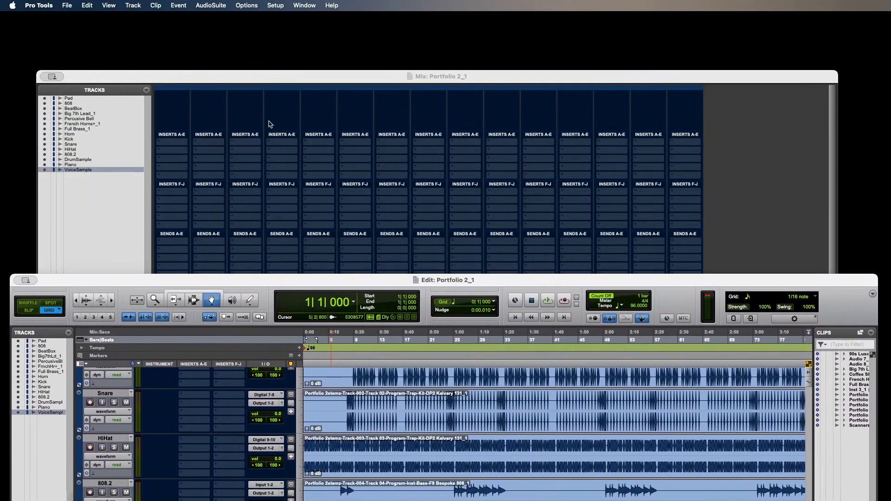
left_click(285, 74)
left_click_drag(284, 73, 268, 23)
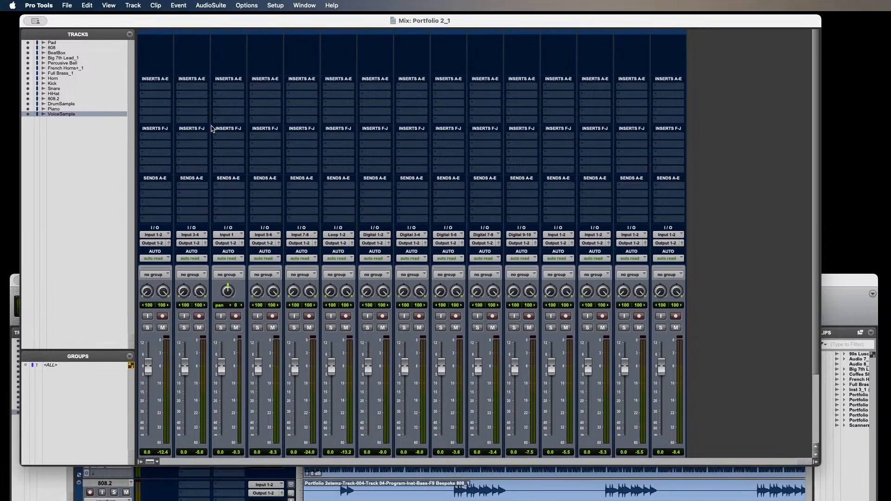
Move the Kick channel to the first position in the mixer.
scroll(289, 340, "down", 3)
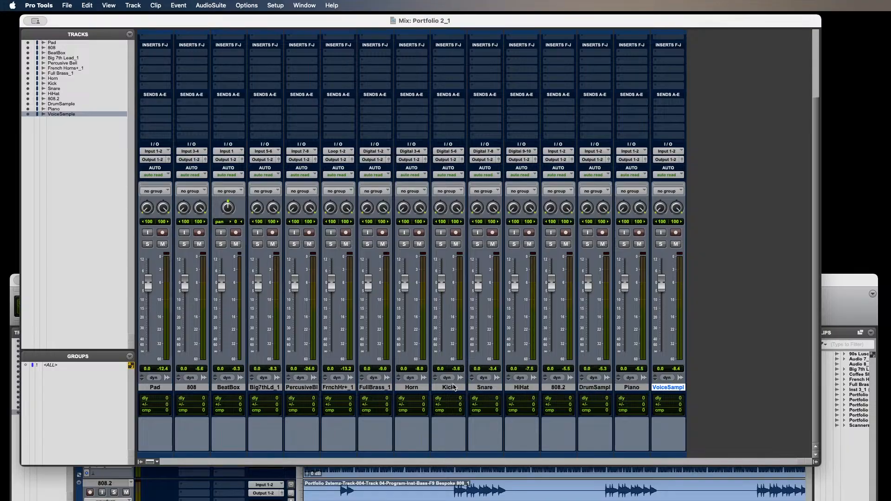
left_click(449, 388)
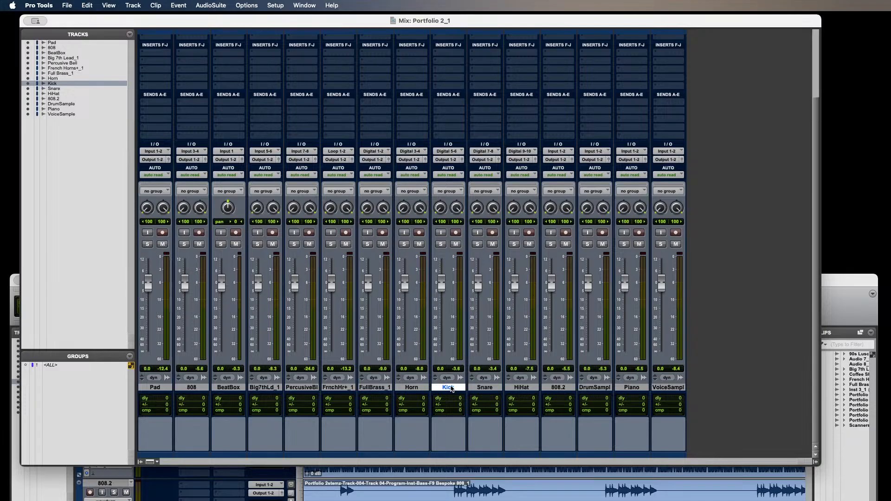
left_click_drag(450, 389, 149, 409)
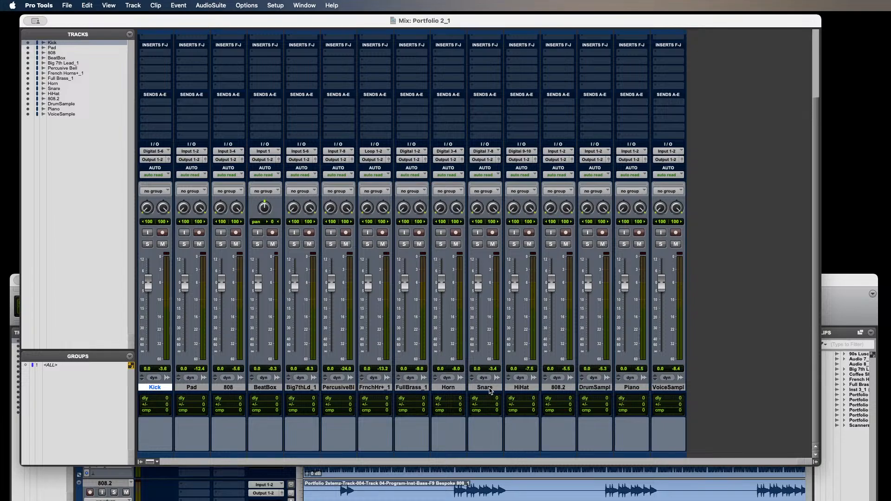
Select only the Snare channel, move it directly after Kick, and clear the selection.
left_click(490, 391, "shift")
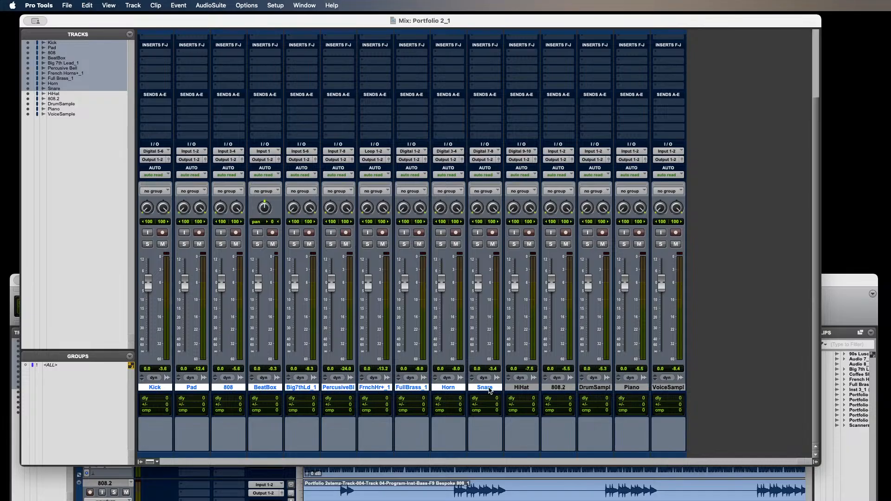
left_click(519, 388)
left_click(485, 388, "shift")
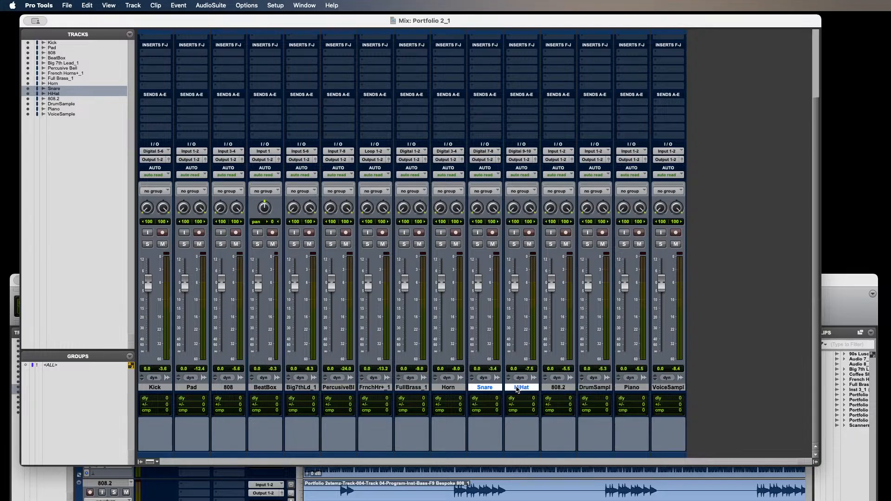
left_click(519, 389, "super")
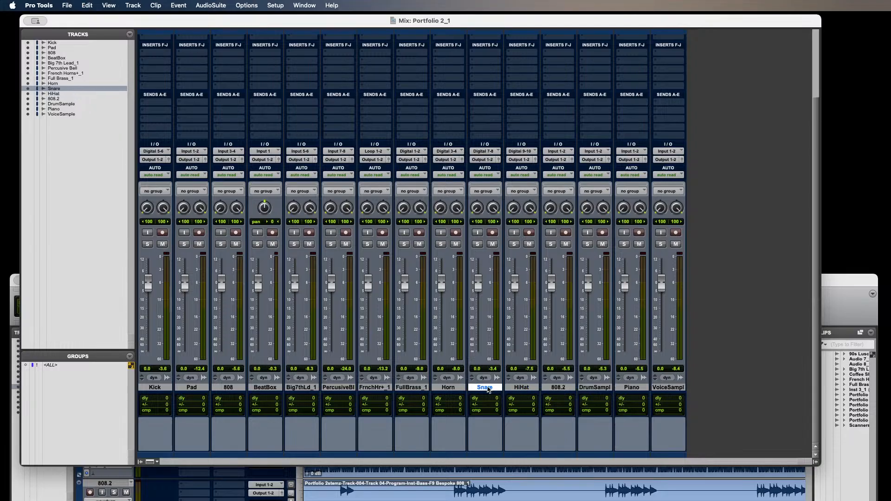
left_click_drag(487, 389, 191, 404)
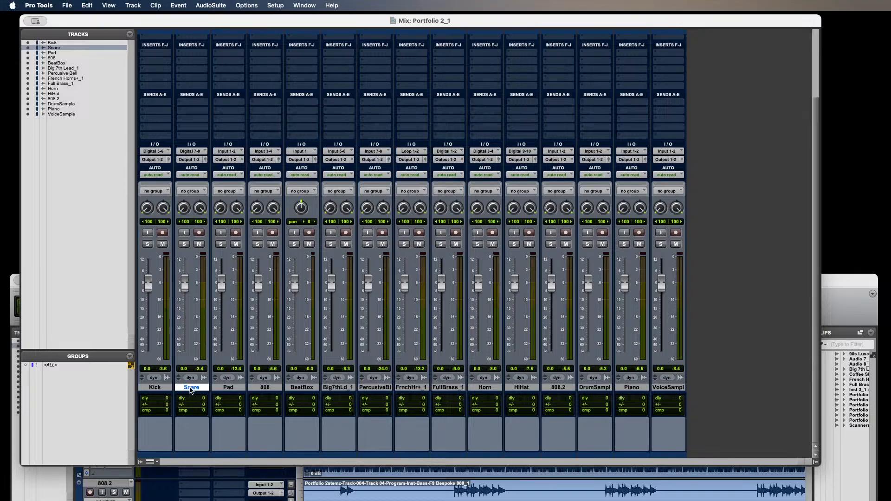
left_click(190, 389)
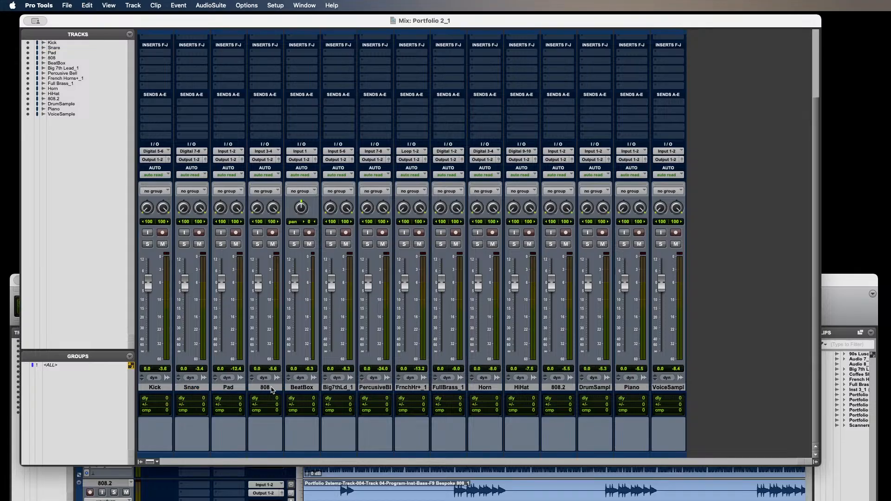
Move the 808 channel directly after Snare and the 808.2 channel directly after Pad.
left_click(271, 389)
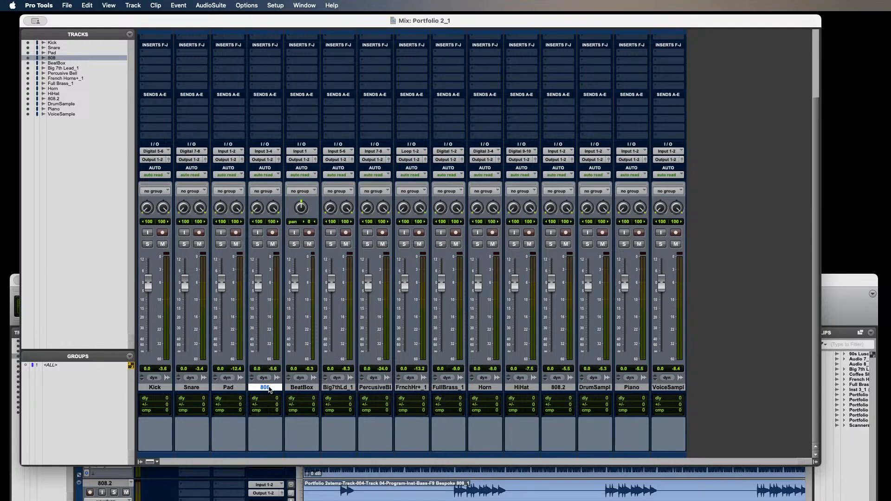
left_click_drag(269, 389, 238, 389)
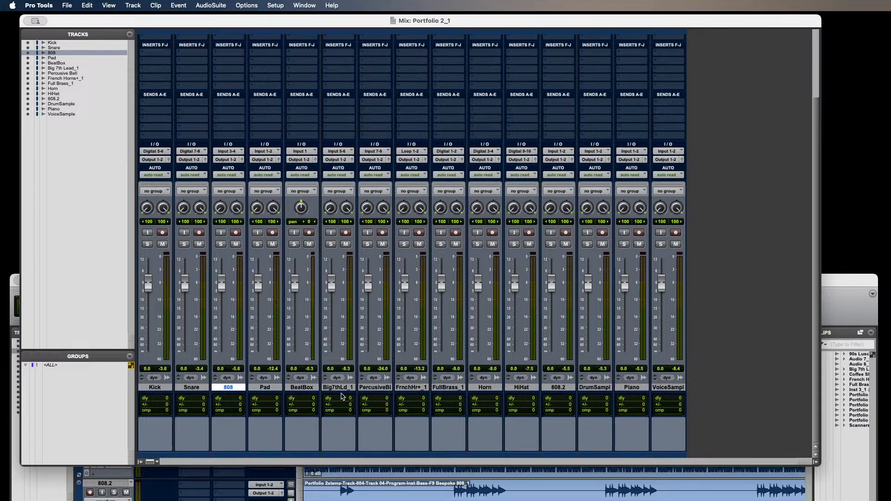
left_click(561, 388)
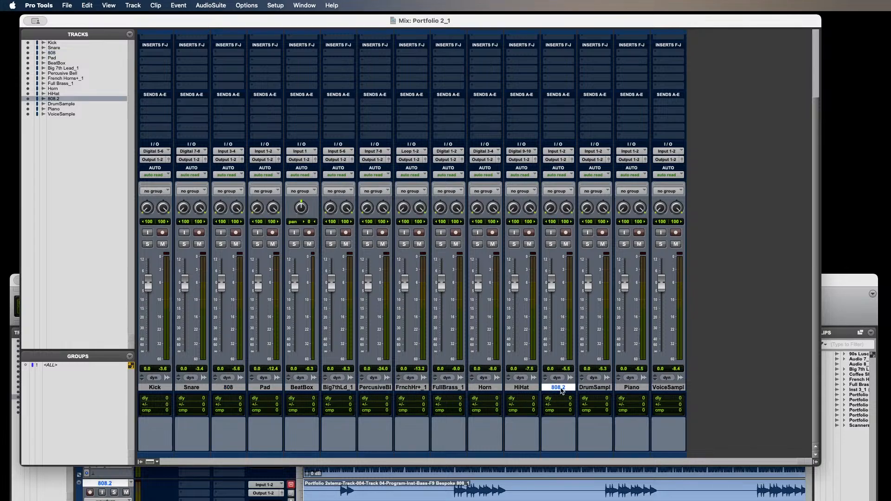
left_click_drag(561, 391, 265, 382)
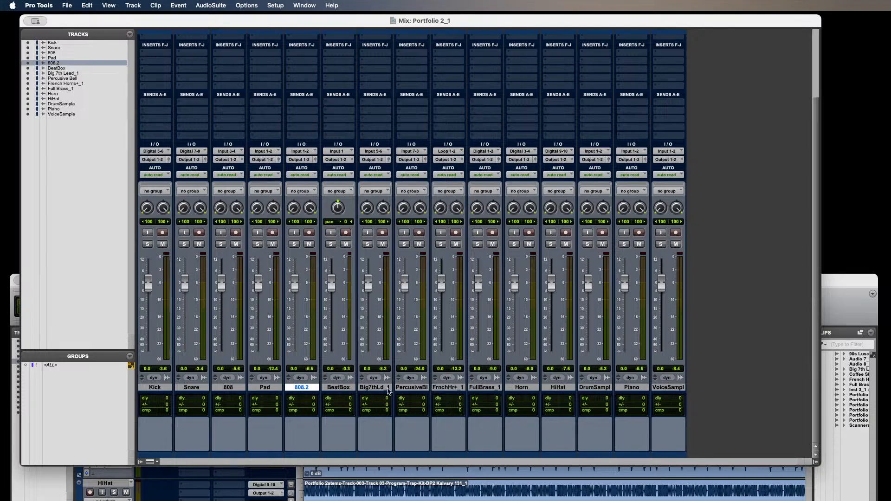
Clear the channel selection and move the Percusive Bell channel between BeatBox and Big 7th Lead_1.
left_click(417, 389, "shift")
mouse_move(417, 389)
left_mouse_down()
mouse_move(375, 390)
mouse_move(415, 395)
left_mouse_up()
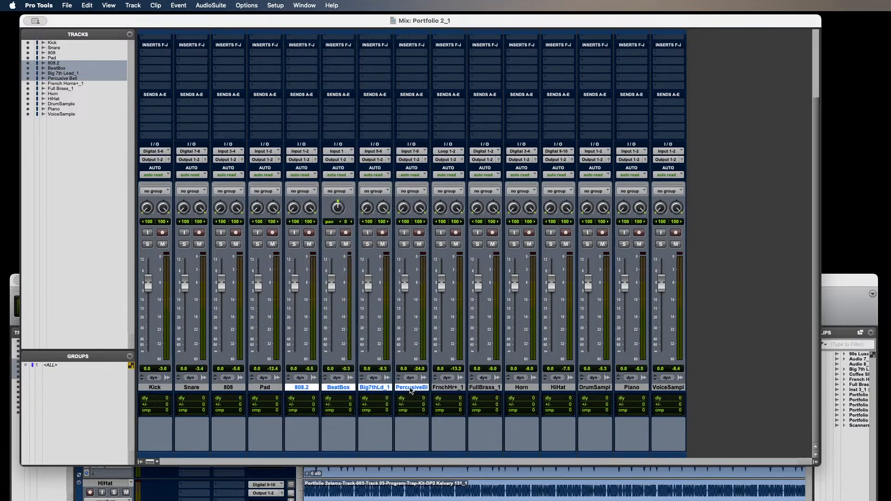
left_click(411, 388, "super")
left_click(385, 388, "super")
left_click(341, 388, "super")
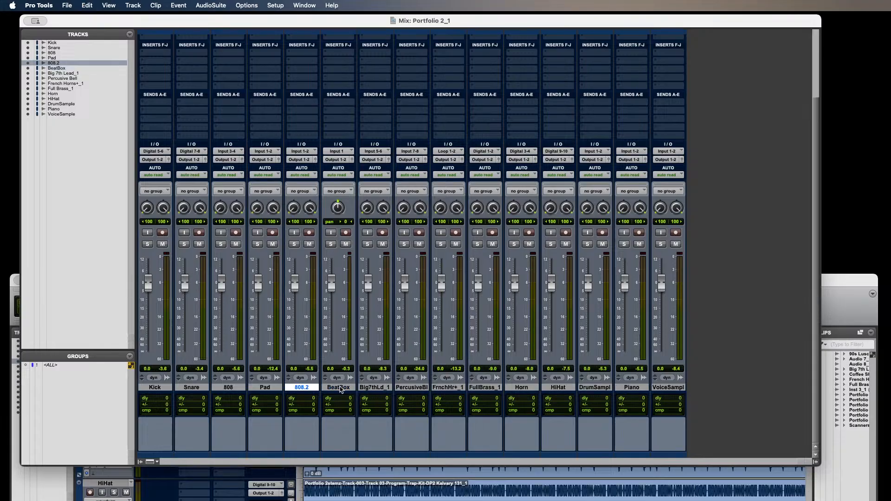
left_click(295, 389, "super")
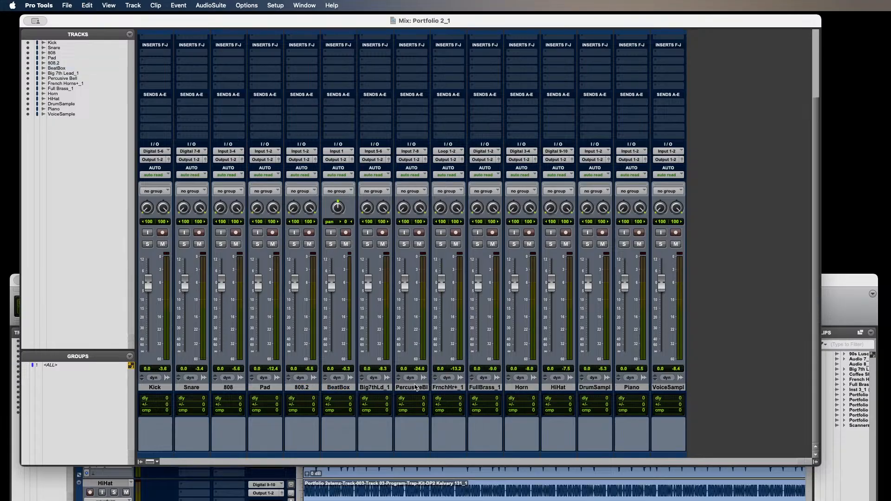
left_click_drag(416, 388, 375, 389)
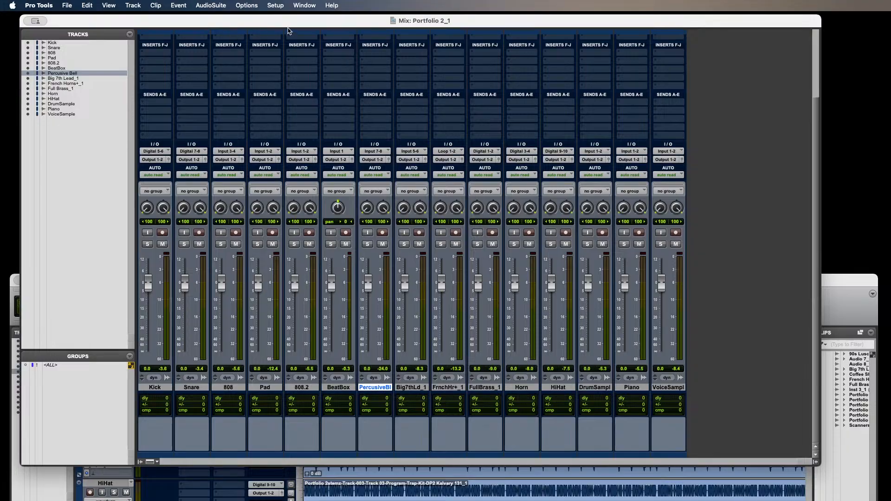
Move the Mix window down and position the Edit window near the top of the screen.
left_click_drag(287, 25, 322, 331)
left_click_drag(328, 278, 337, 35)
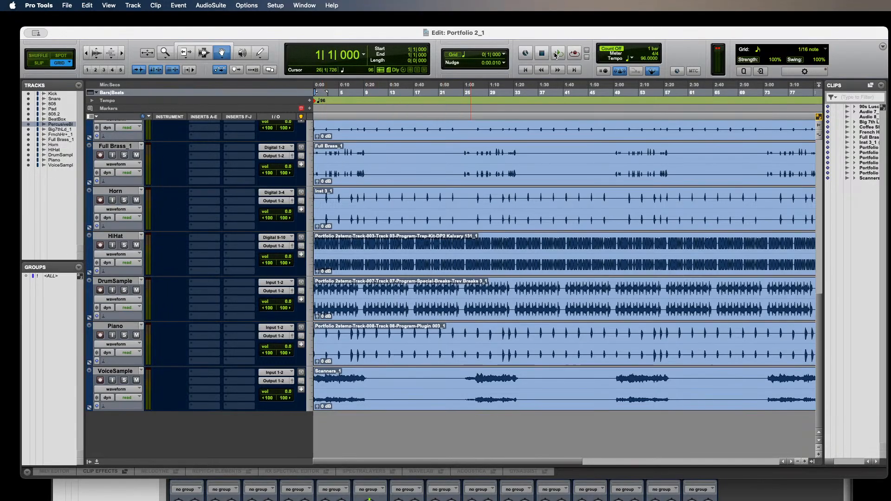
left_click_drag(548, 36, 532, 22)
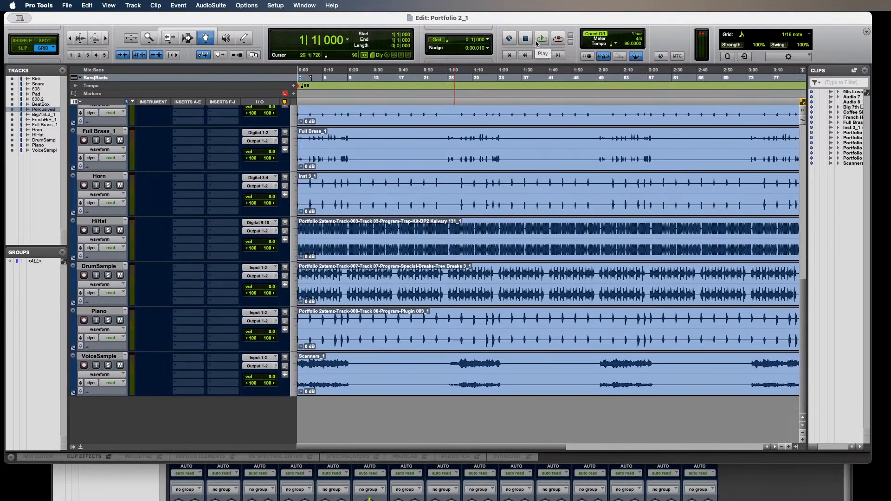
Play the session, listen to the Big 7th Lead_1 track soloed, restore the full mix, and stop playback.
left_click(543, 43)
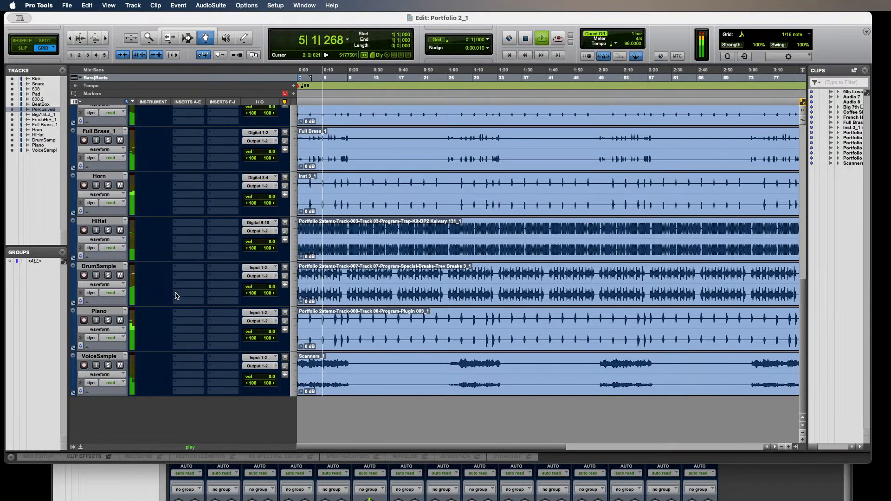
scroll(151, 305, "up", 5)
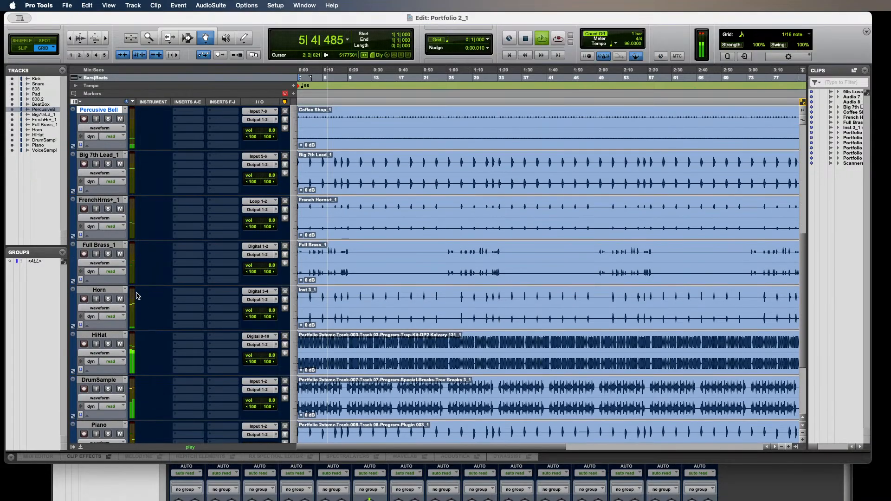
scroll(112, 218, "up", 2)
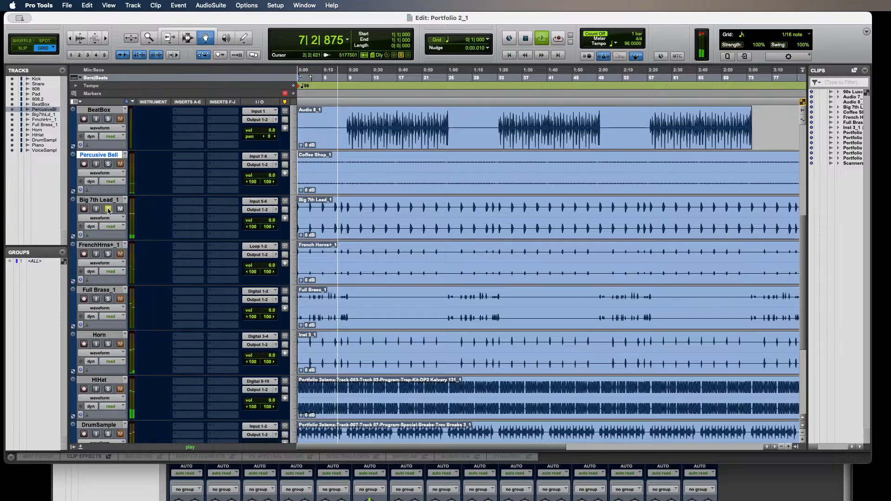
left_click(108, 209)
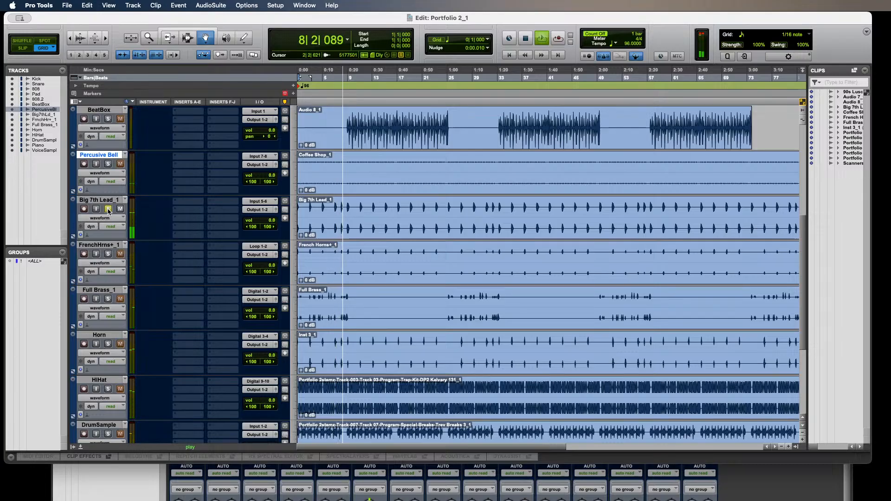
left_click(108, 209)
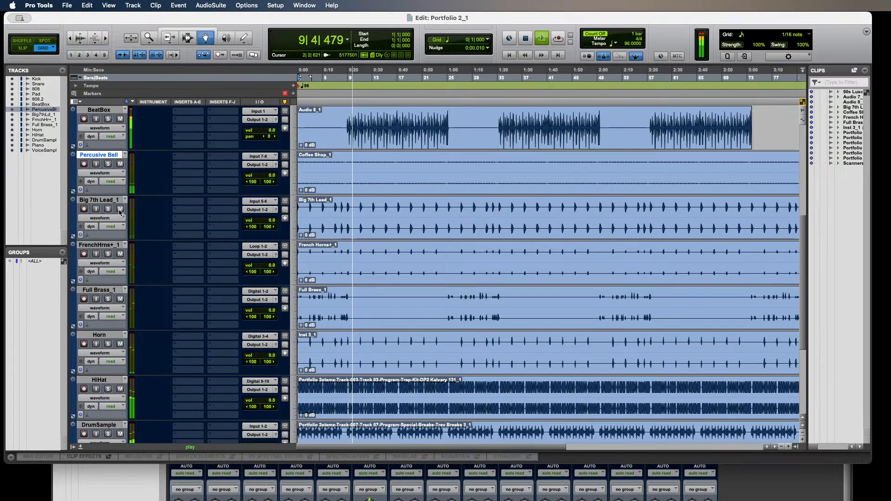
left_click(525, 40)
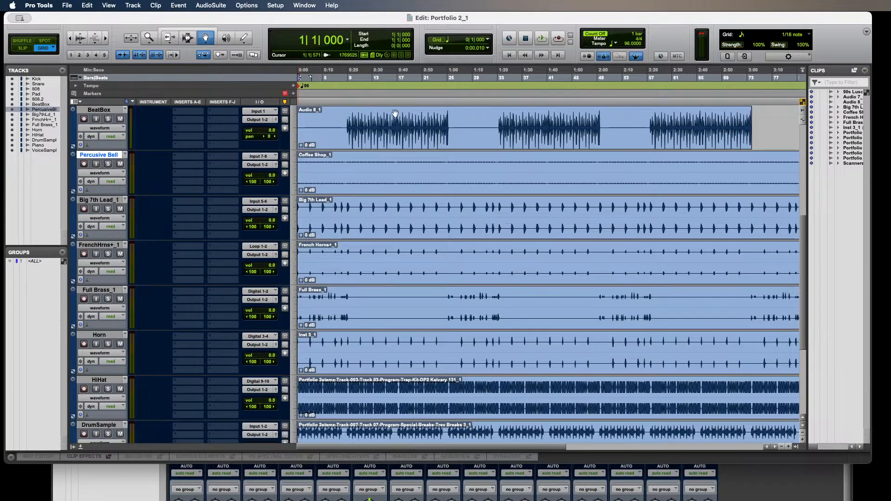
Start playback and move the Horn track directly above Full Brass_1.
left_click(542, 40)
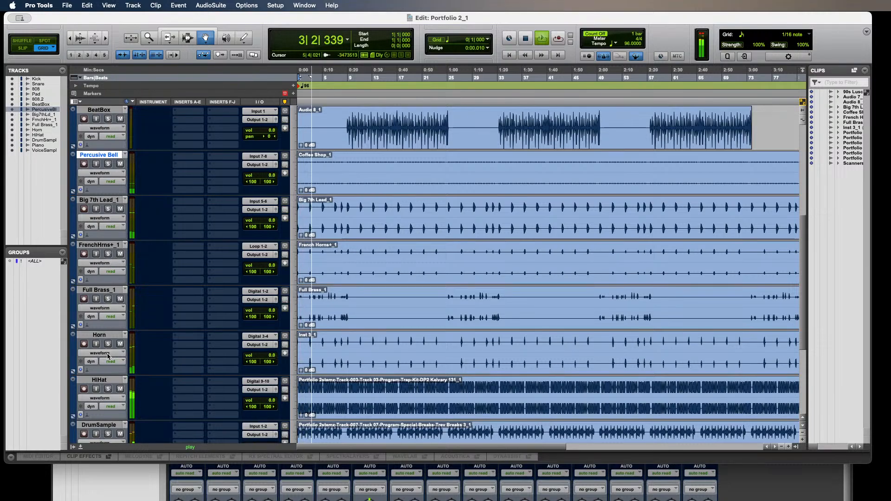
left_click(105, 336)
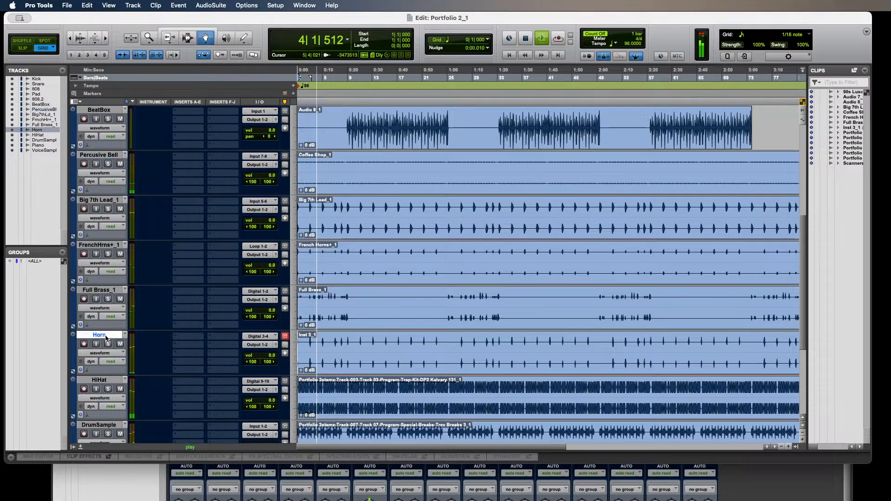
left_click_drag(107, 339, 103, 294)
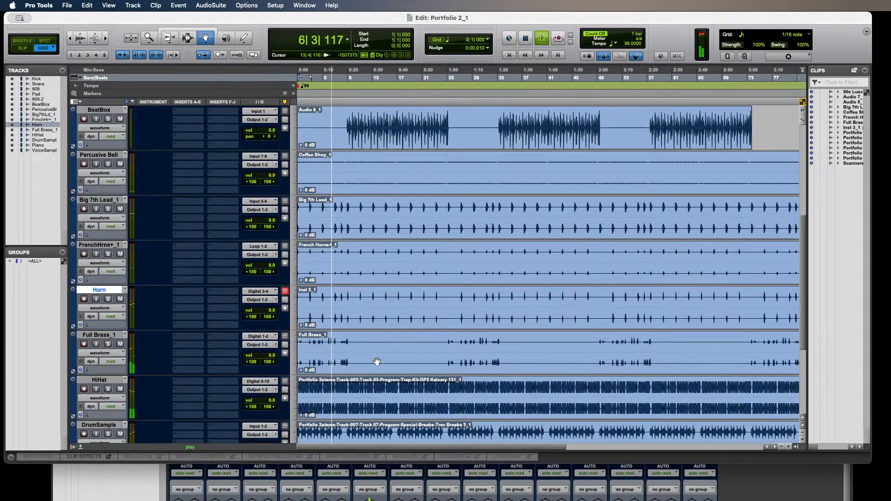
Move the Piano track between Horn and Full Brass_1.
scroll(374, 363, "down", 3)
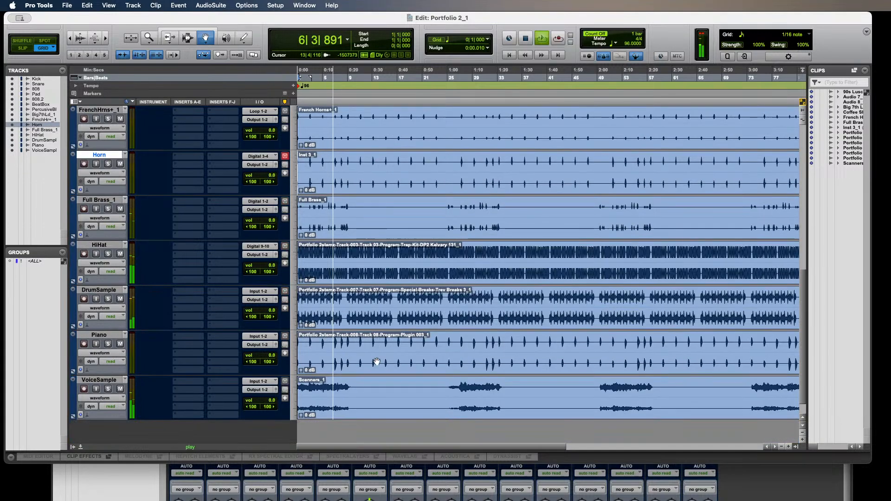
left_click(107, 336)
left_click_drag(107, 338, 117, 196)
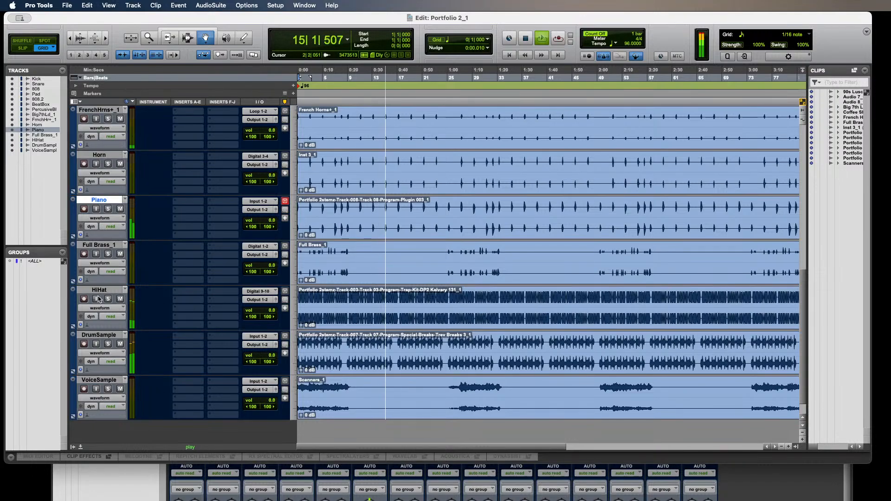
Move the Full Brass_1 track between Horn and Piano.
left_click(99, 245, "shift")
left_click_drag(98, 245, 98, 201)
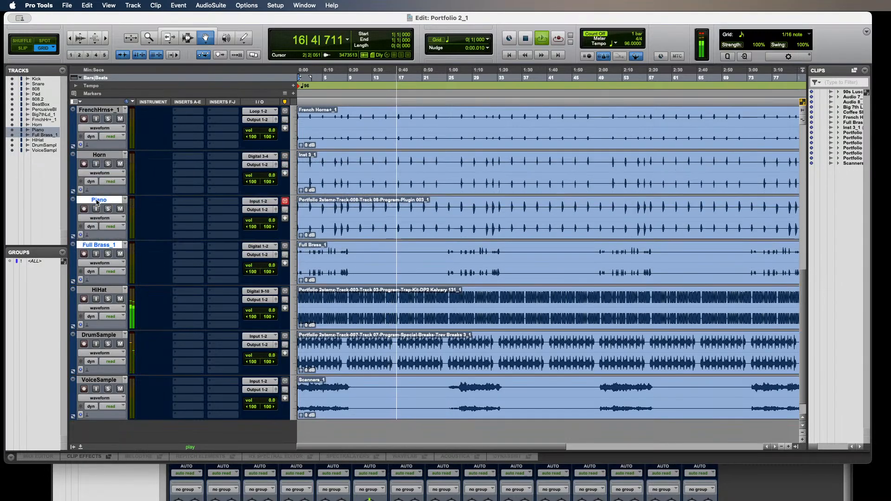
left_click(96, 202)
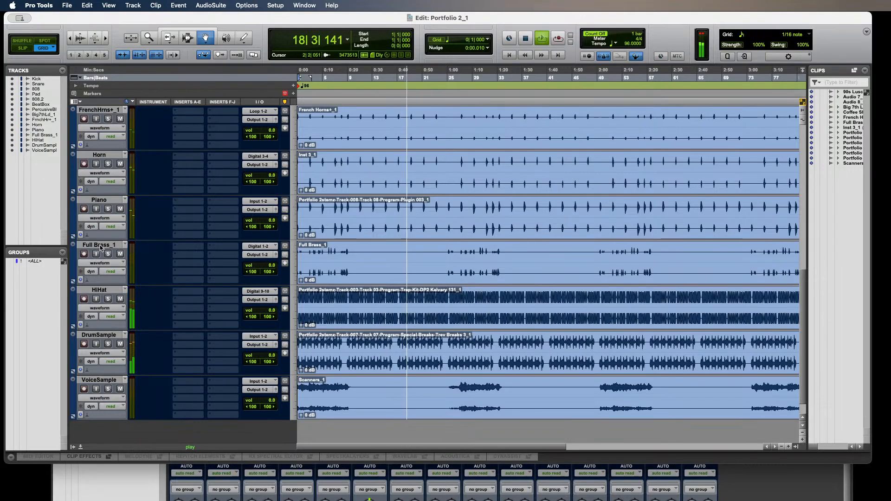
left_click_drag(100, 247, 102, 203)
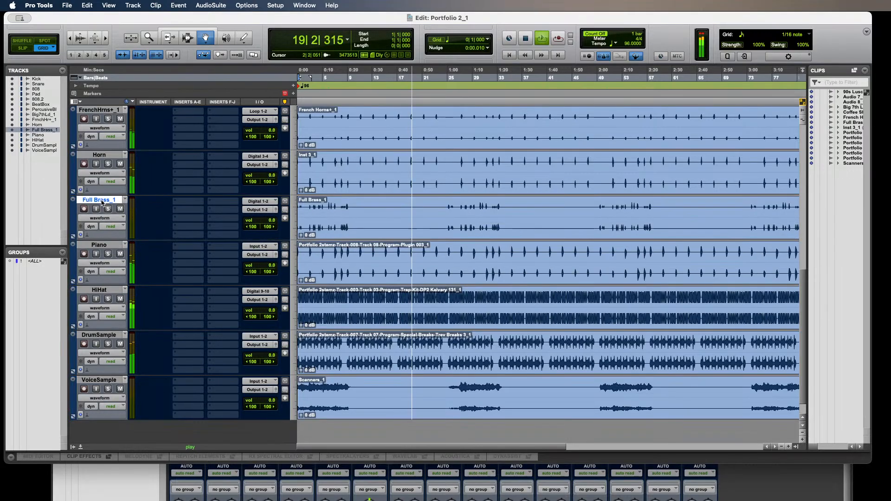
Clear the multiple-track selection and move the Big 7th Lead_1 track between Full Brass_1 and Piano.
scroll(97, 171, "up", 2)
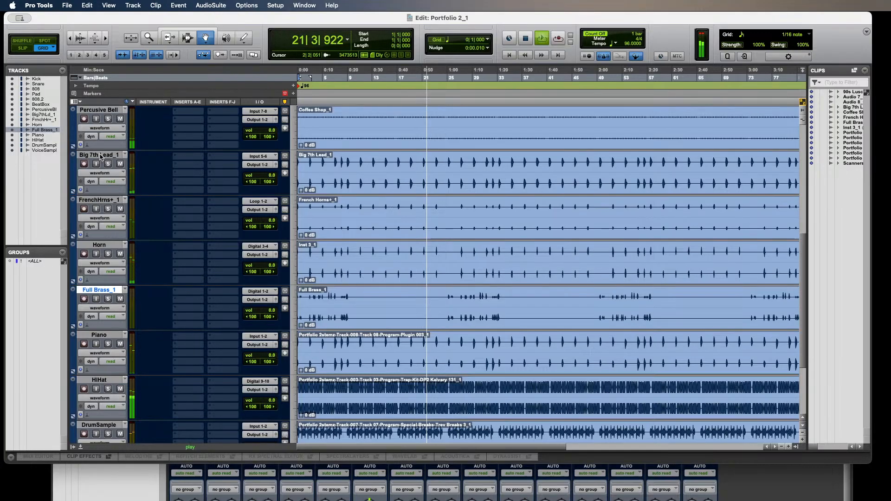
left_click(100, 155, "shift")
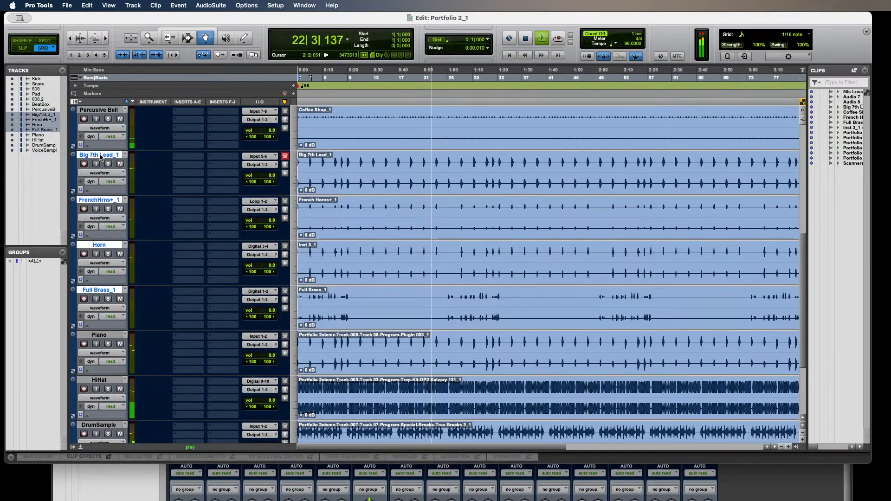
left_click(100, 155, "super")
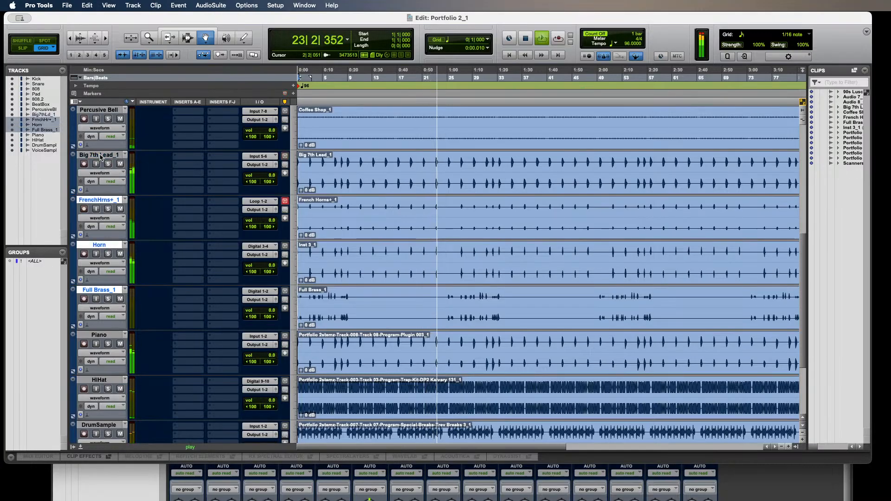
left_click(101, 155, "alt")
left_click(100, 155, "alt")
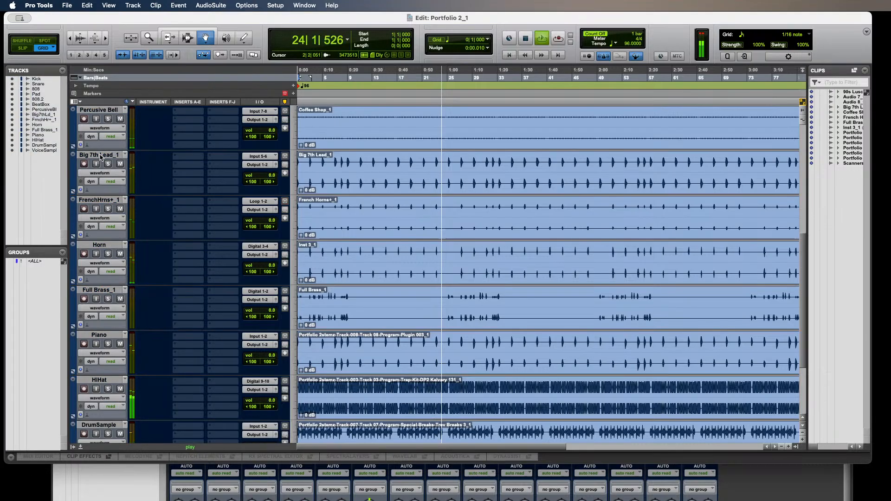
left_click_drag(100, 156, 91, 342)
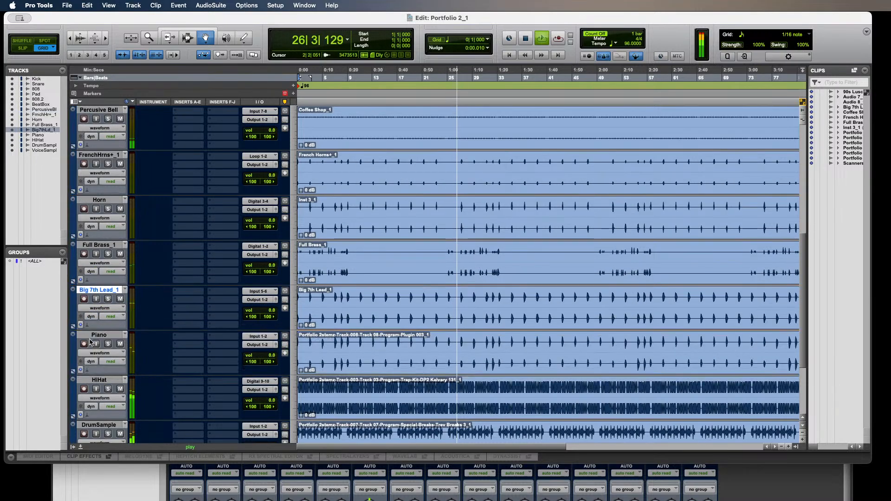
Move the HiHat track up between Snare and 808.
scroll(120, 276, "down", 2)
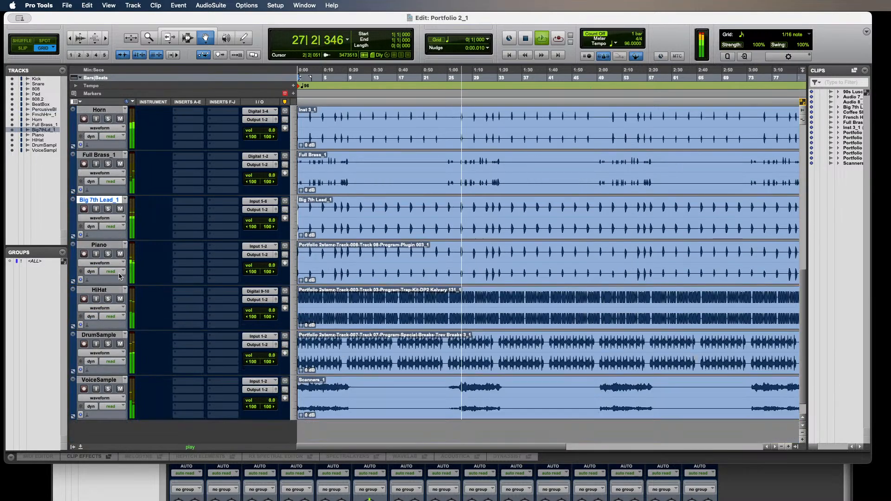
scroll(120, 276, "down", 1)
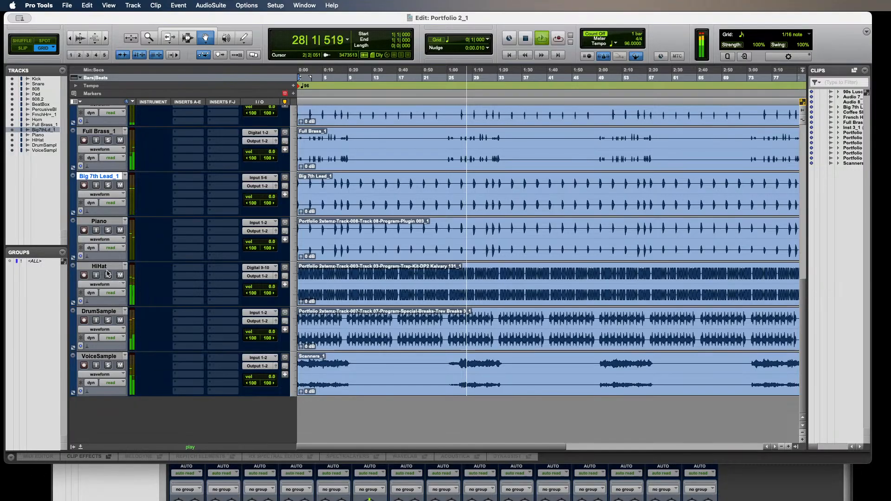
left_click(100, 268)
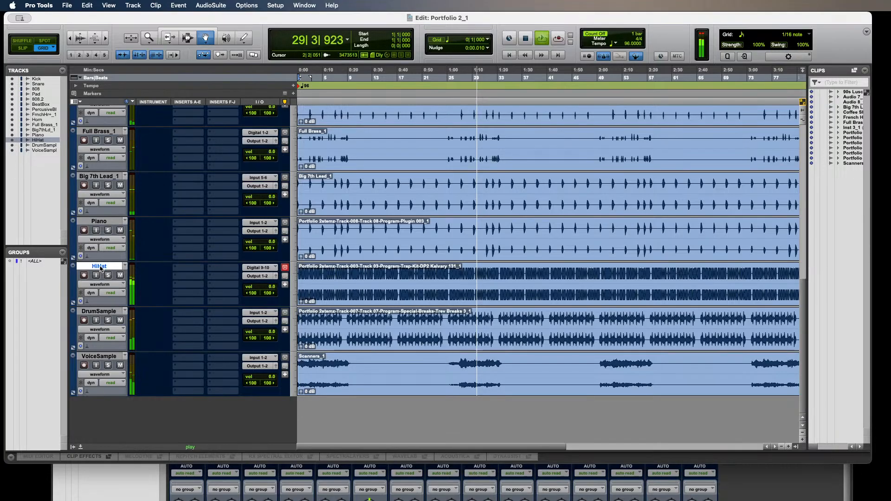
scroll(112, 185, "up", 15)
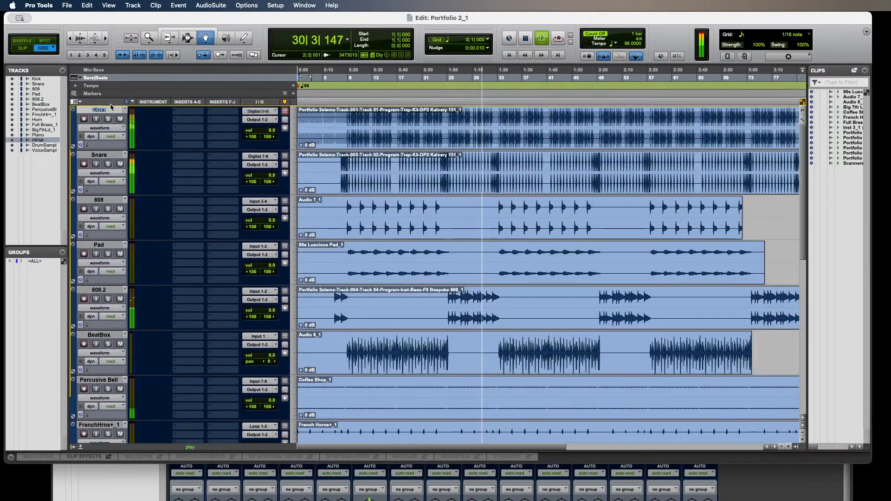
left_click_drag(112, 107, 109, 203)
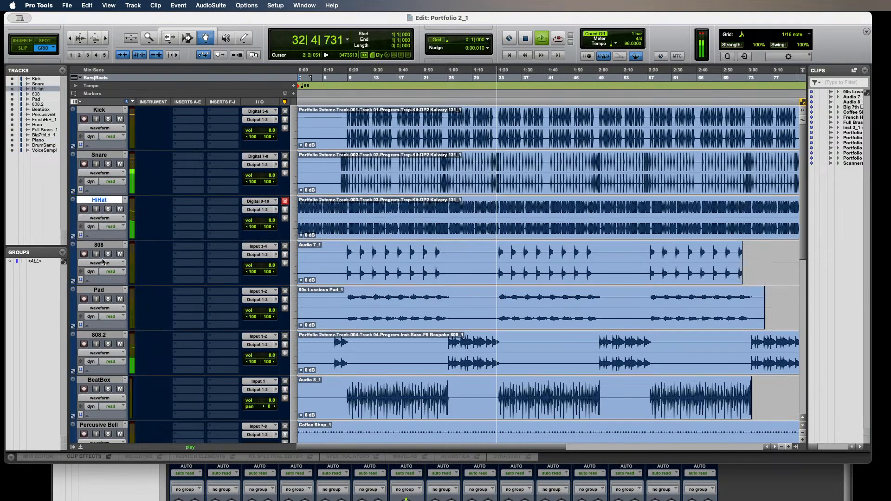
Move the DrumSample track up directly below BeatBox.
scroll(103, 261, "down", 15)
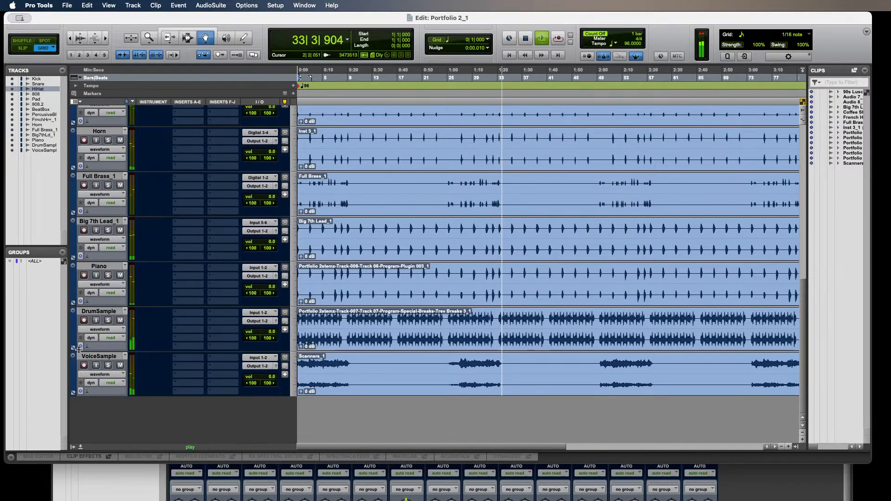
left_click(104, 313)
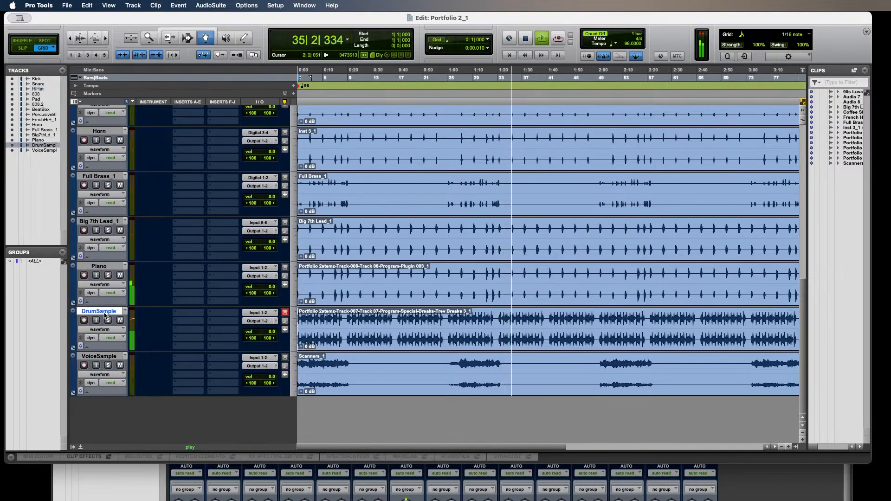
left_click_drag(105, 316, 95, 432)
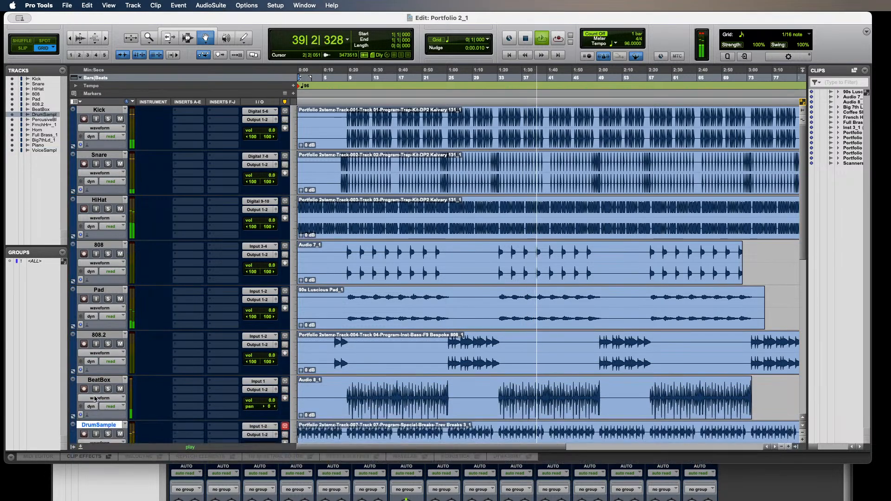
Move the Piano track below VoiceSample at the end of the track order and stop playback.
scroll(95, 399, "down", 10)
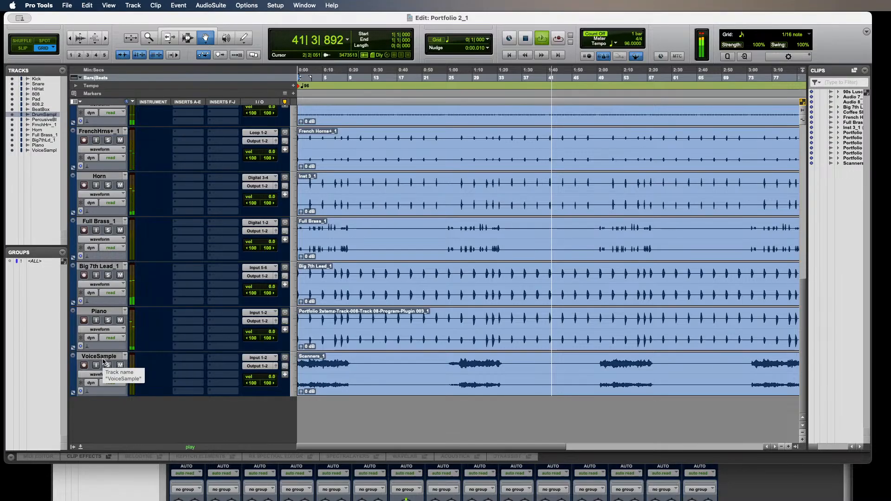
left_click(104, 313)
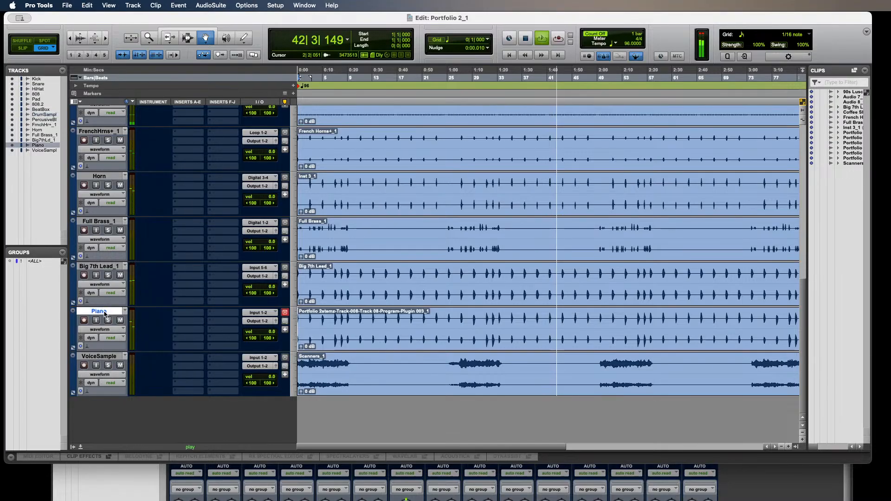
left_click_drag(105, 315, 103, 363)
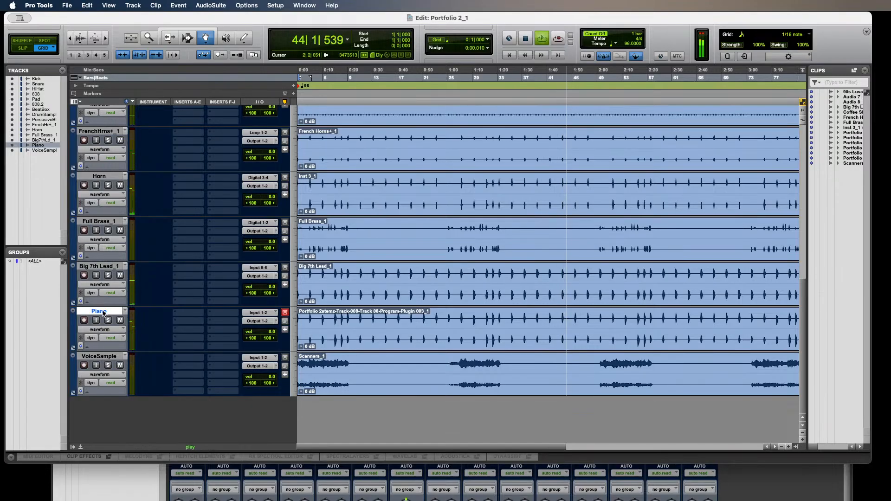
left_click_drag(104, 314, 103, 384)
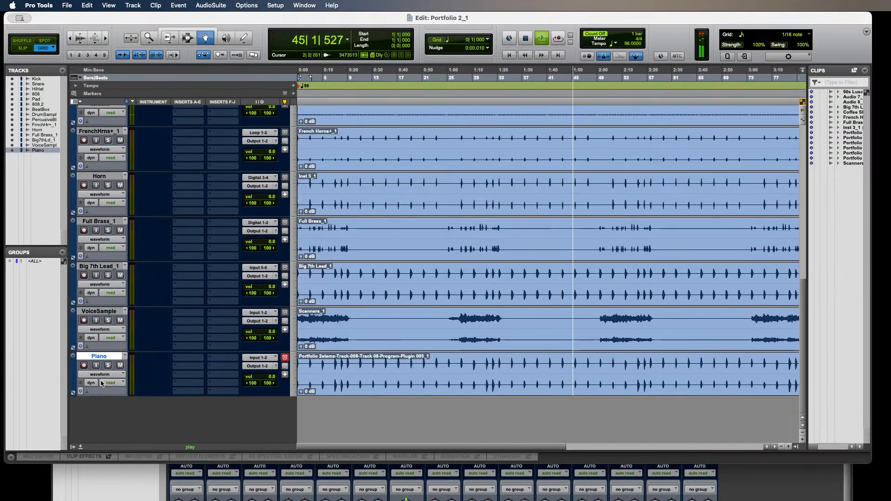
left_click(526, 38)
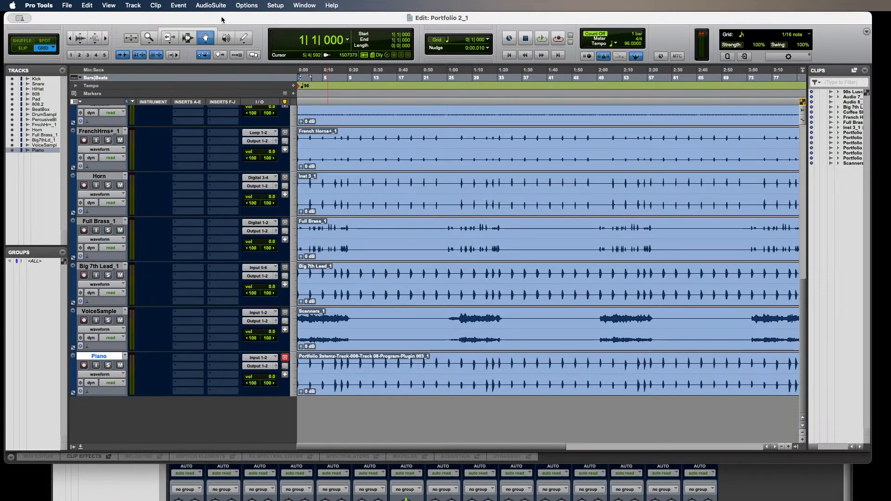
Bring the Mix window up in place of the Edit window and move the Pad track between Big 7th Lead_1 and VoiceSample.
left_click_drag(221, 20, 221, 364)
left_click_drag(241, 321, 215, 16)
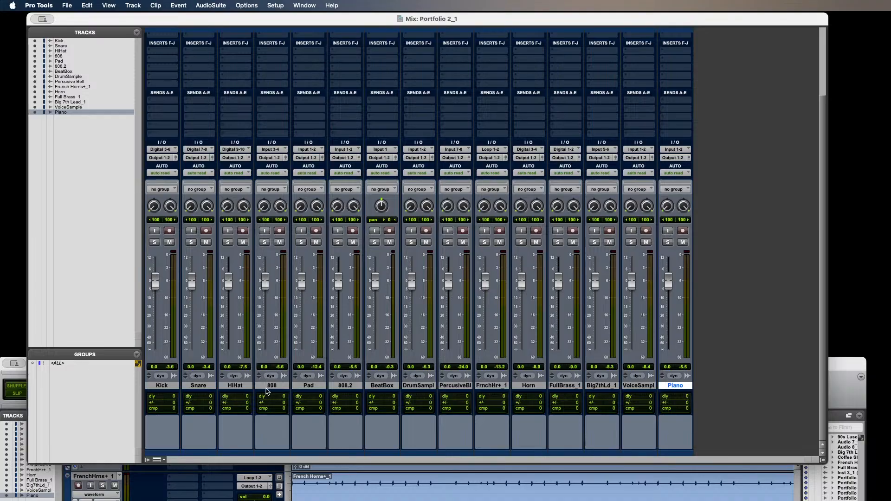
left_click(309, 386)
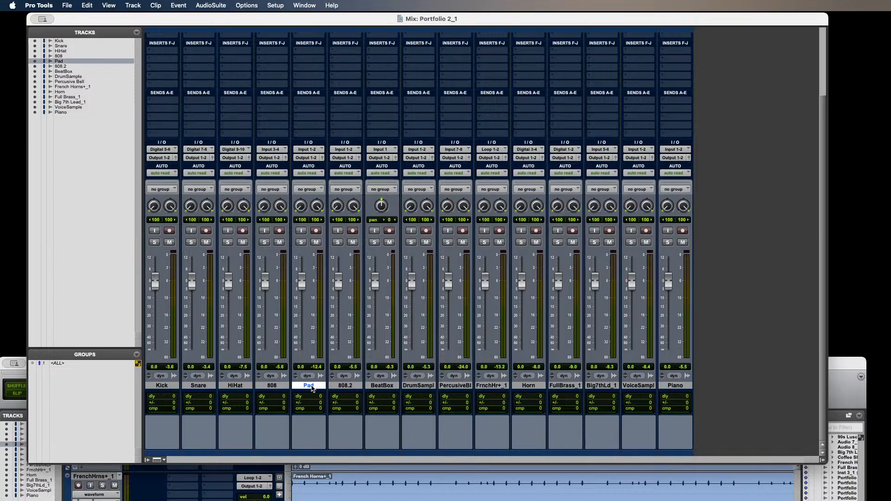
left_click_drag(312, 389, 622, 397)
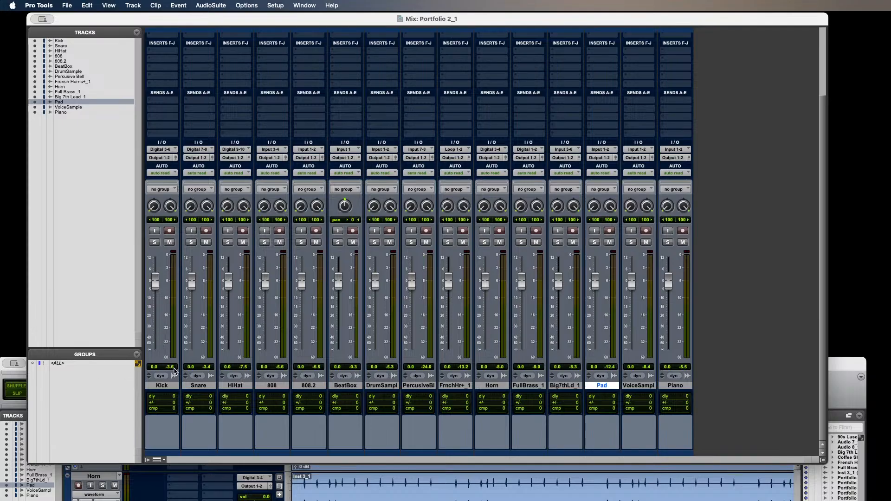
Select the Kick, Snare and HiHat tracks together in the Mix window.
left_click(161, 386)
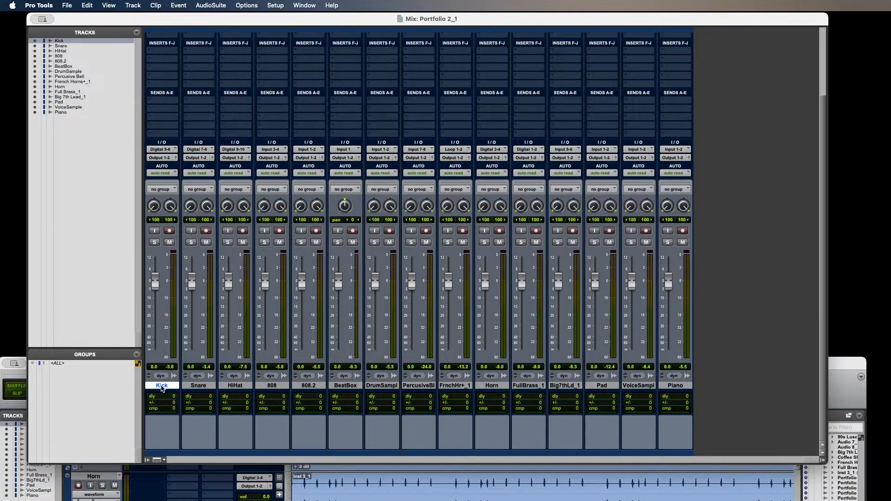
left_click(201, 386, "shift")
left_click(231, 386, "shift")
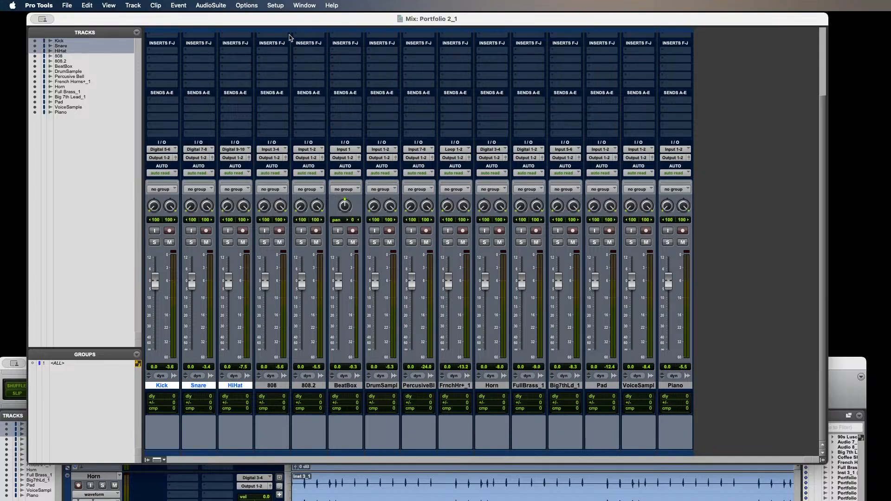
Open the Color Palette beside the mixer channels, look through its colors and track customization settings, and close it.
left_click(305, 5)
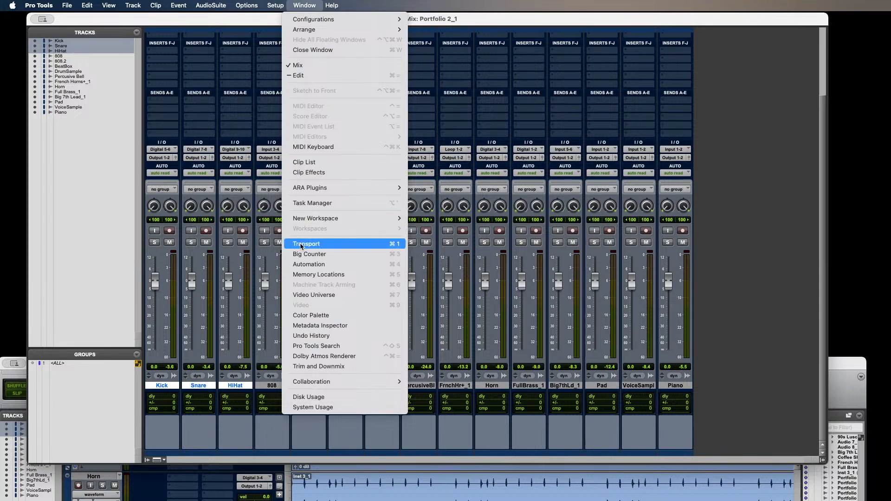
left_click(310, 316)
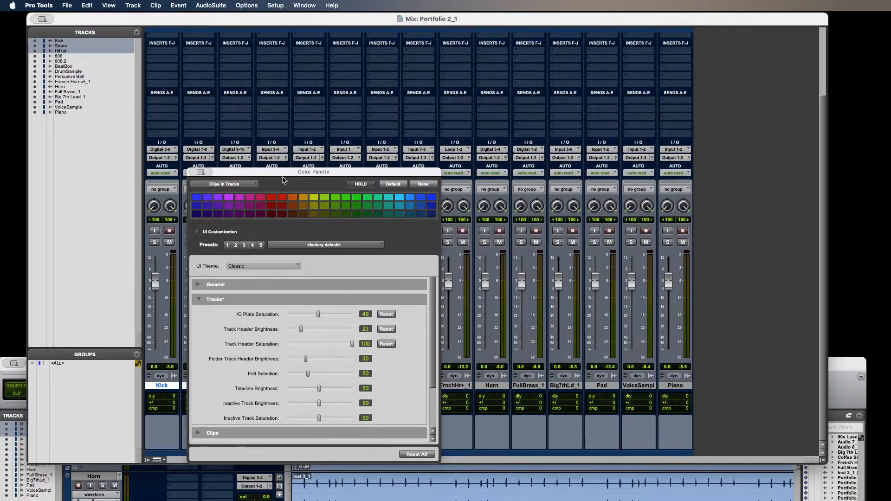
left_click_drag(283, 175, 395, 71)
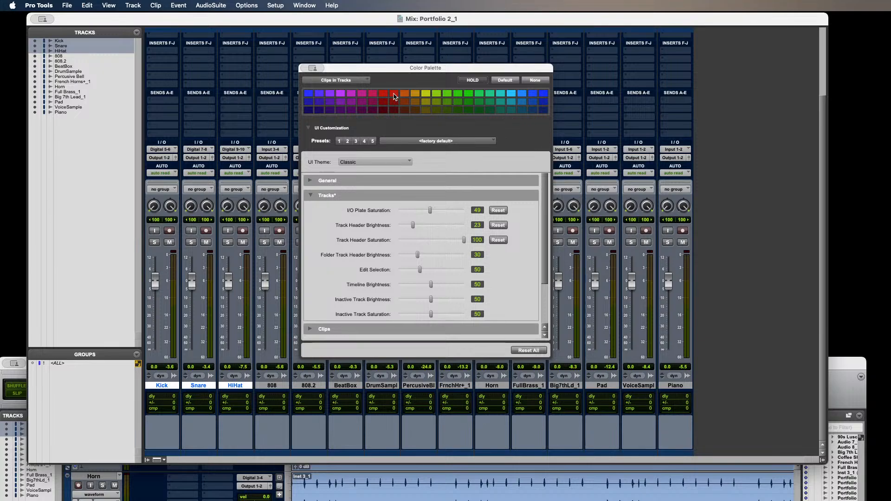
left_click(356, 20)
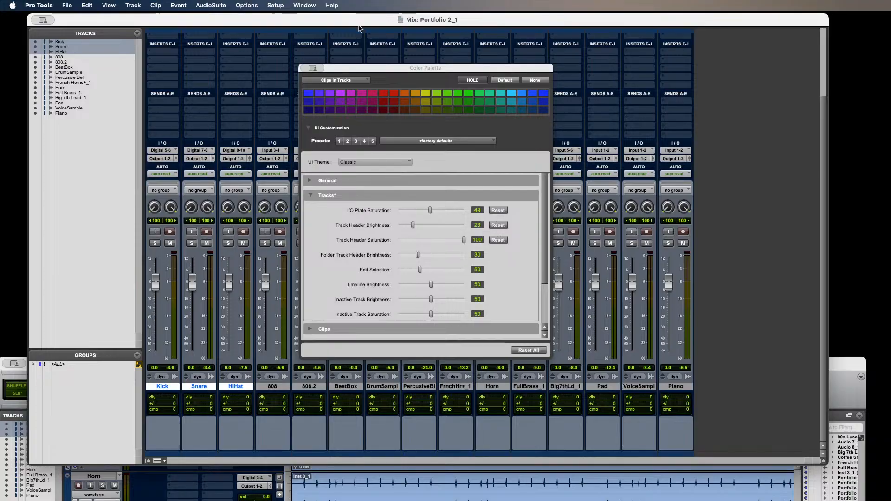
left_click_drag(359, 23, 311, 23)
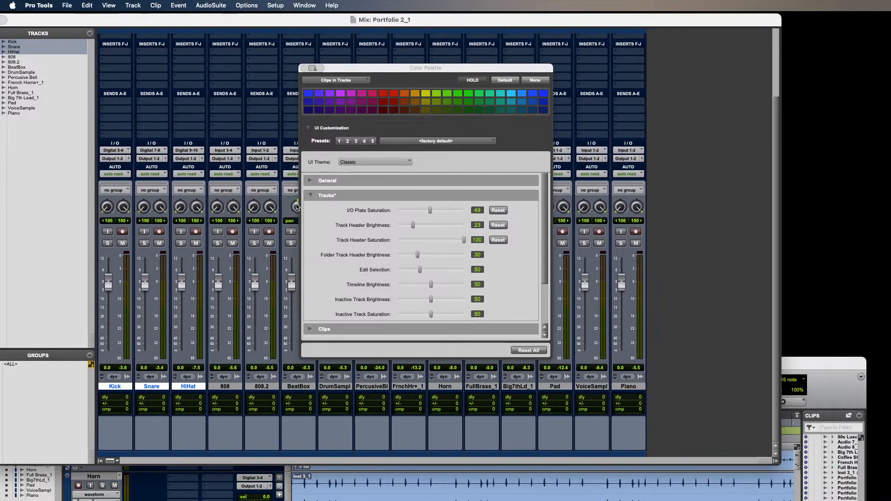
left_click(351, 115)
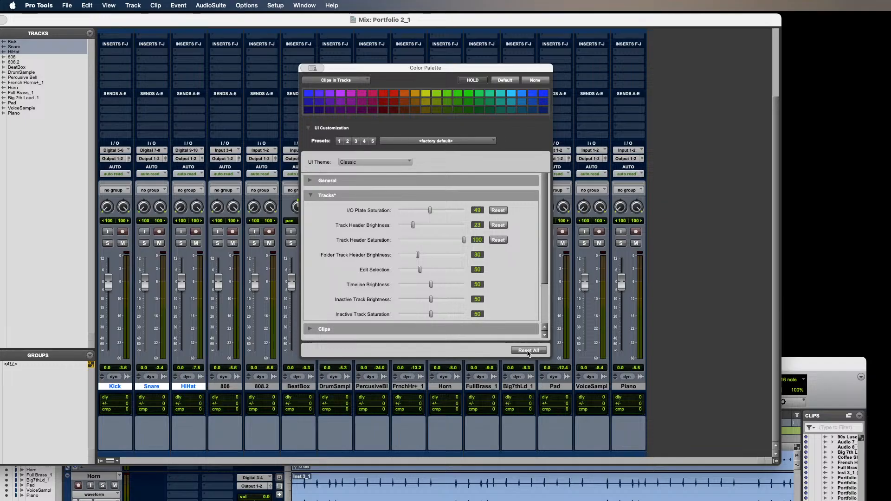
scroll(548, 278, "down", 2)
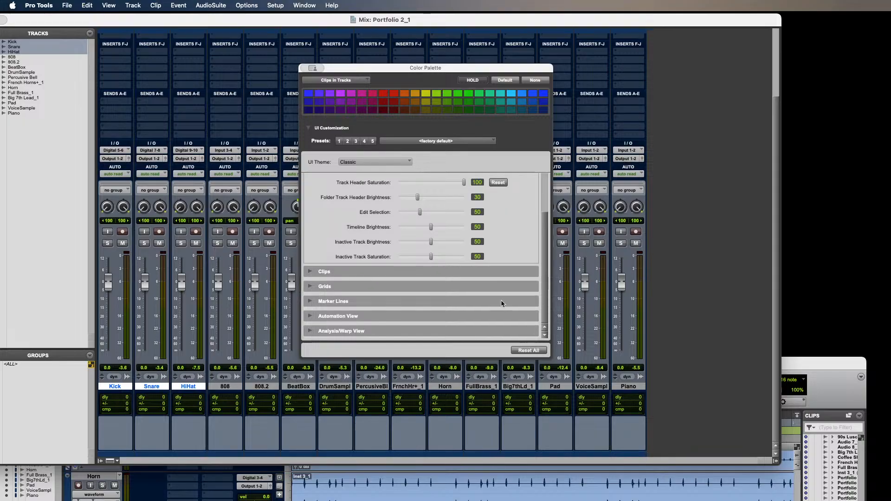
left_click(303, 5)
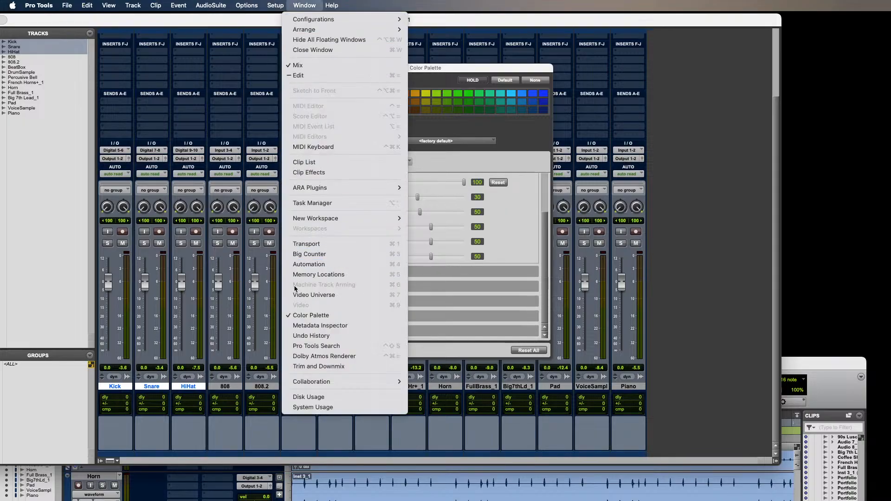
left_click(295, 319)
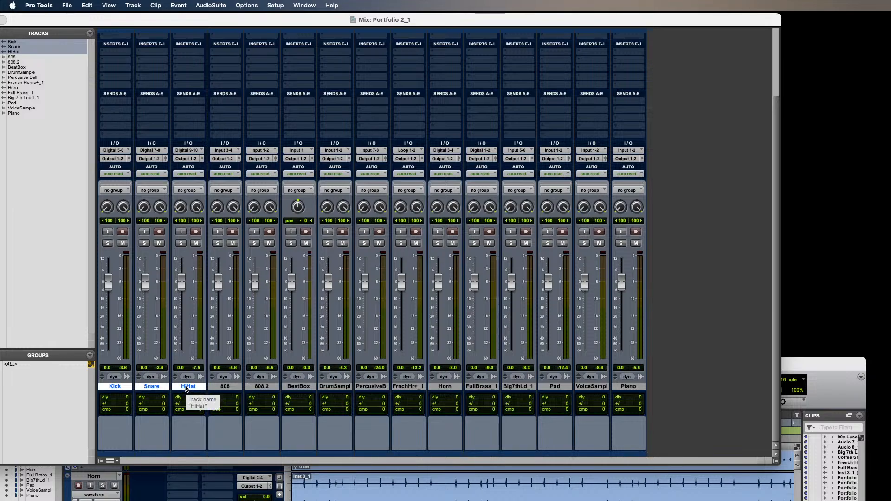
right_click(186, 389)
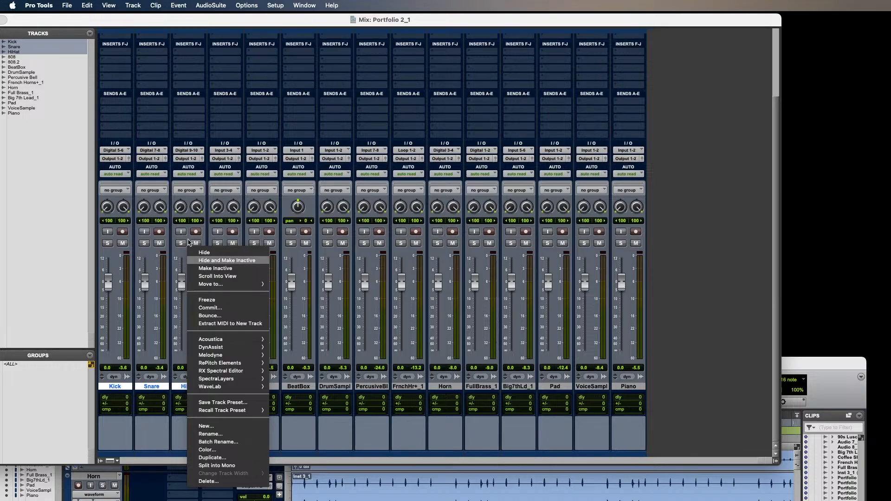
left_click(273, 6)
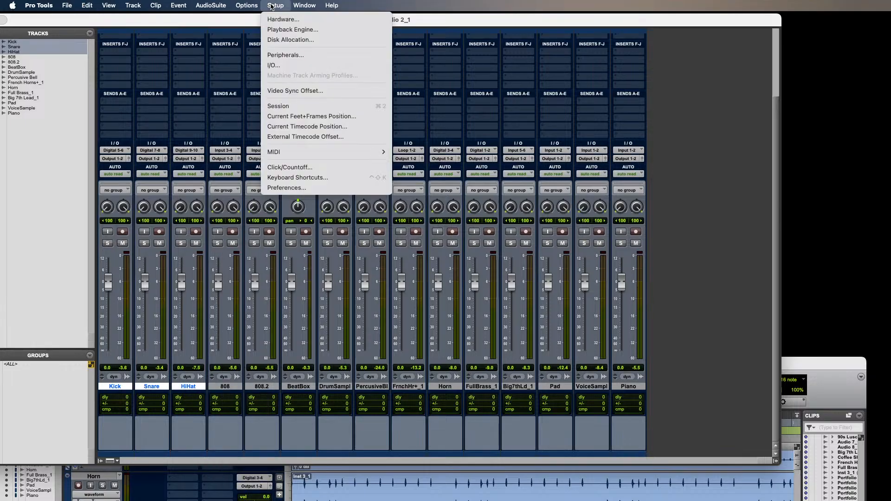
mouse_move(308, 6)
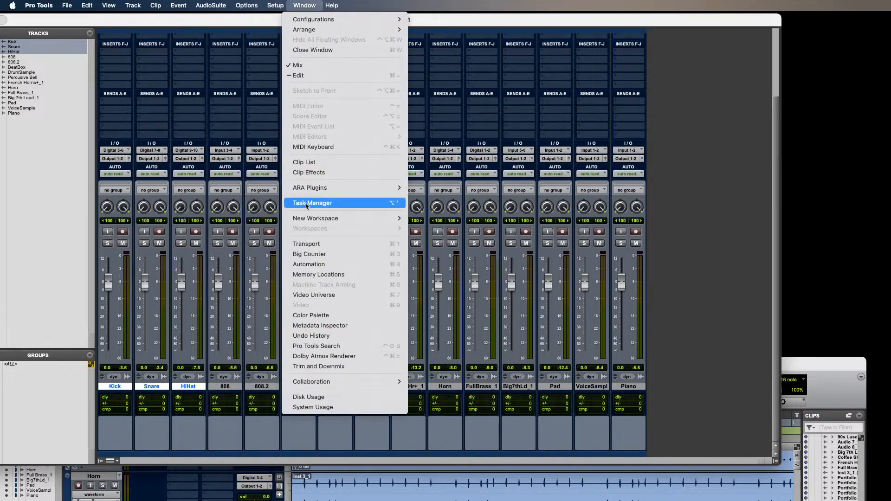
left_click(339, 316)
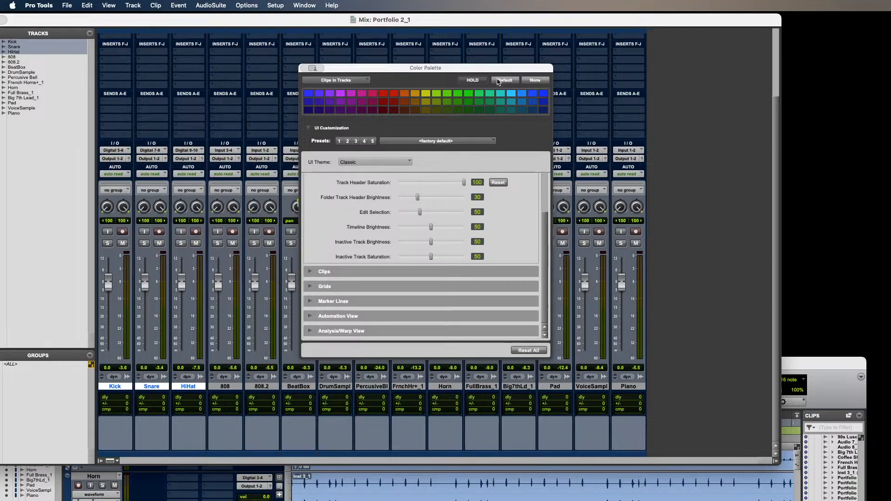
left_click(494, 142)
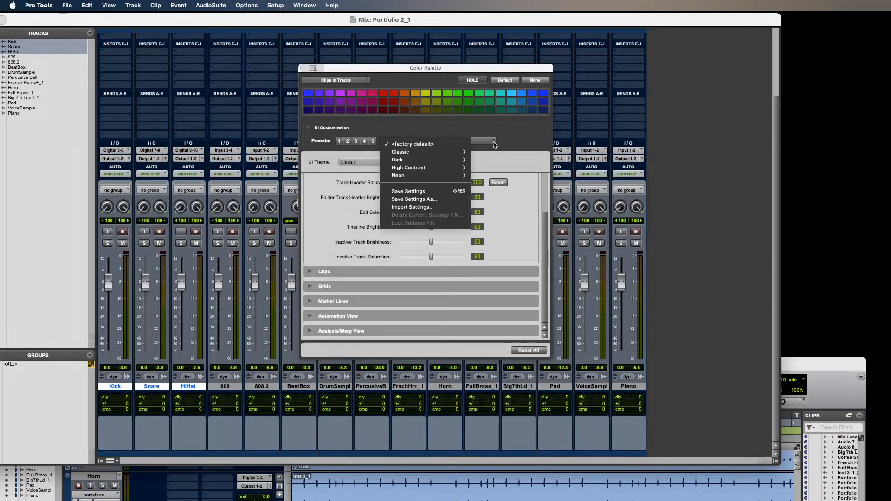
mouse_move(454, 156)
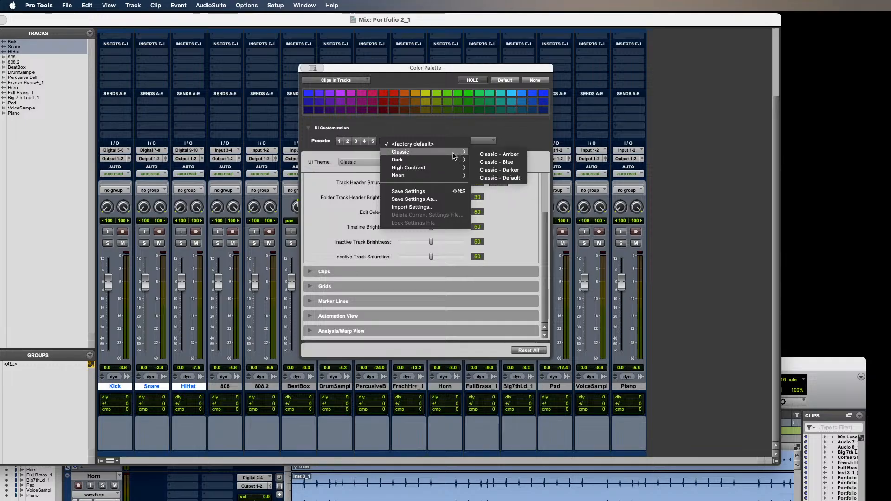
left_click(480, 126)
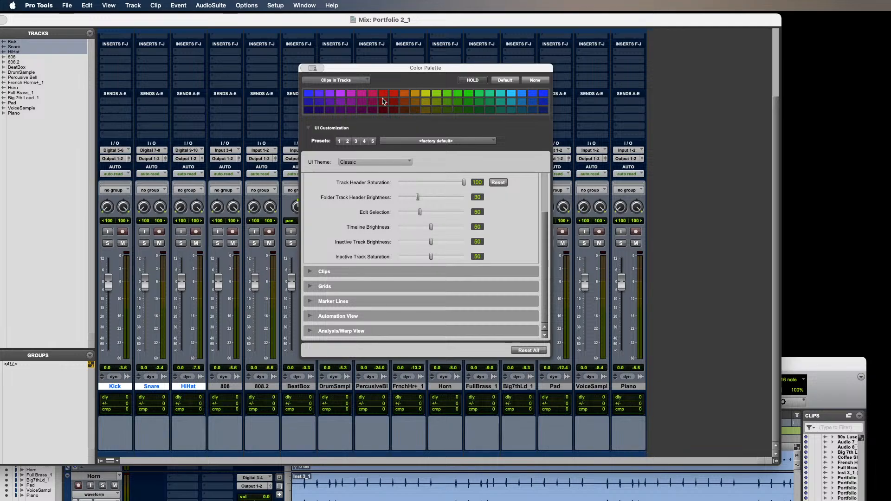
left_click(188, 143)
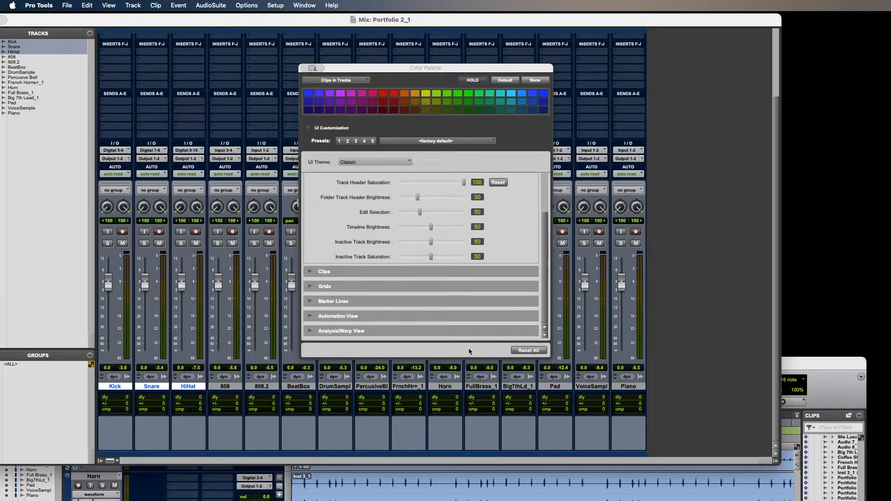
left_click(531, 353)
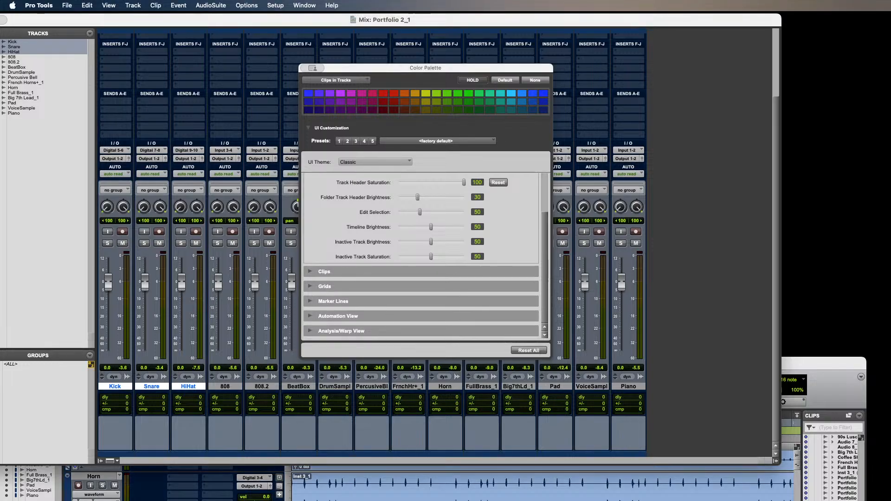
left_click(718, 246)
left_click(305, 7)
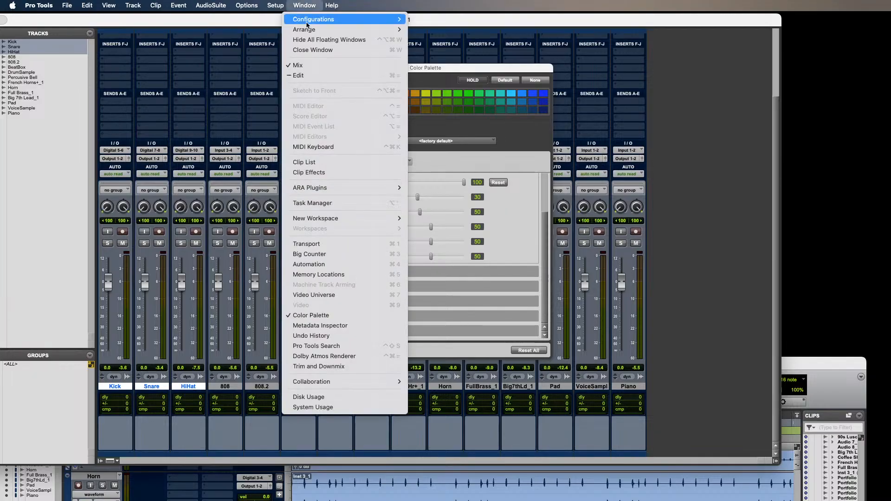
left_click(311, 315)
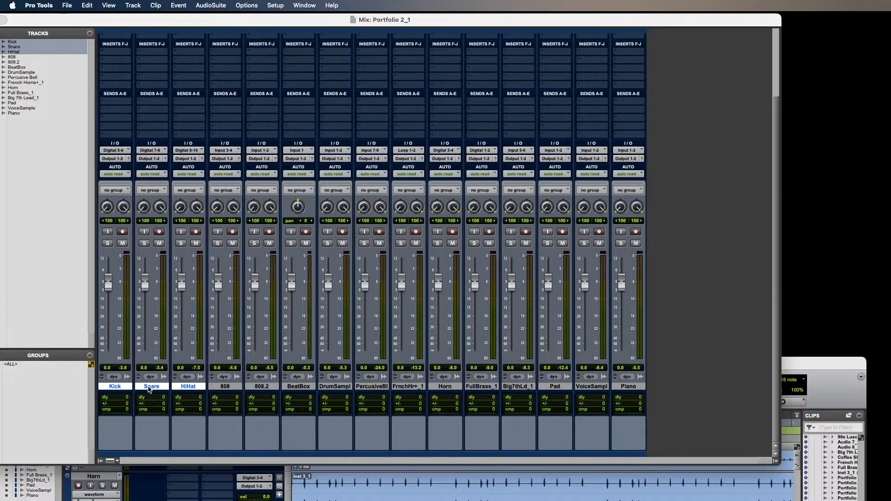
Select only the Kick track in the mixer and color it bright red with the Color Palette.
left_click(122, 386, "alt")
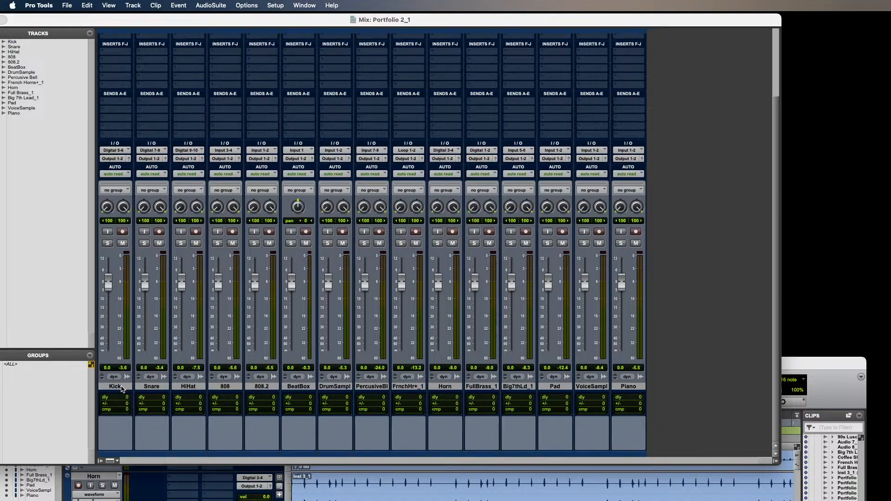
left_click(121, 387, "alt")
left_click(122, 388, "alt")
left_click(122, 388)
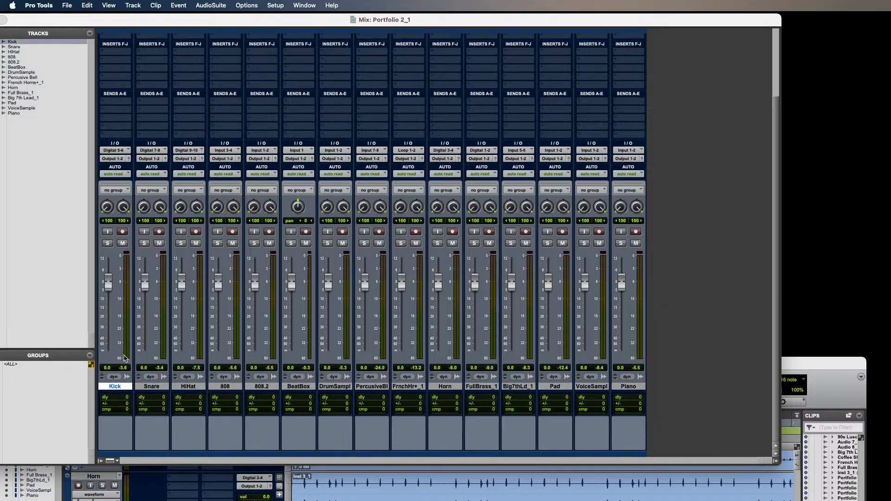
left_click(312, 6)
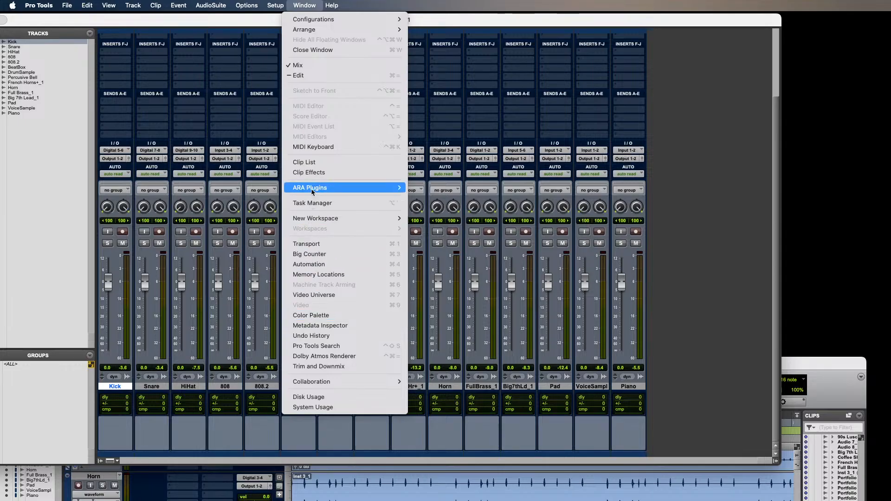
left_click(314, 316)
left_click(393, 93)
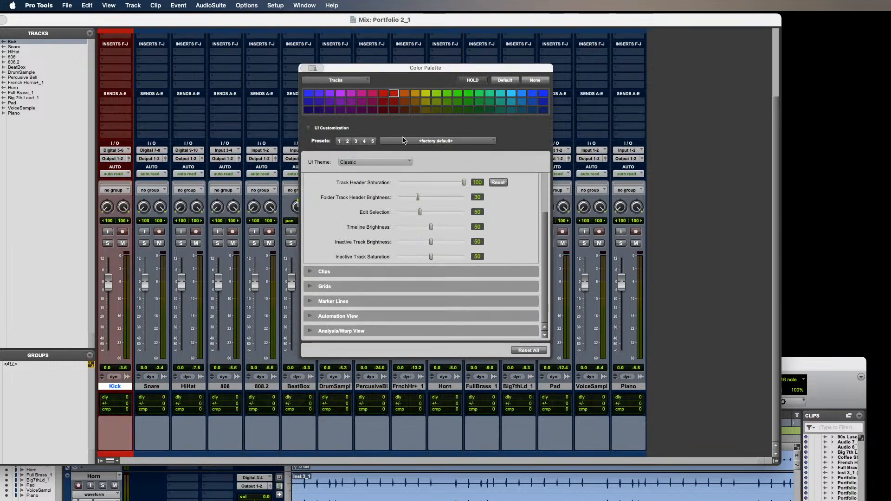
left_click(383, 93)
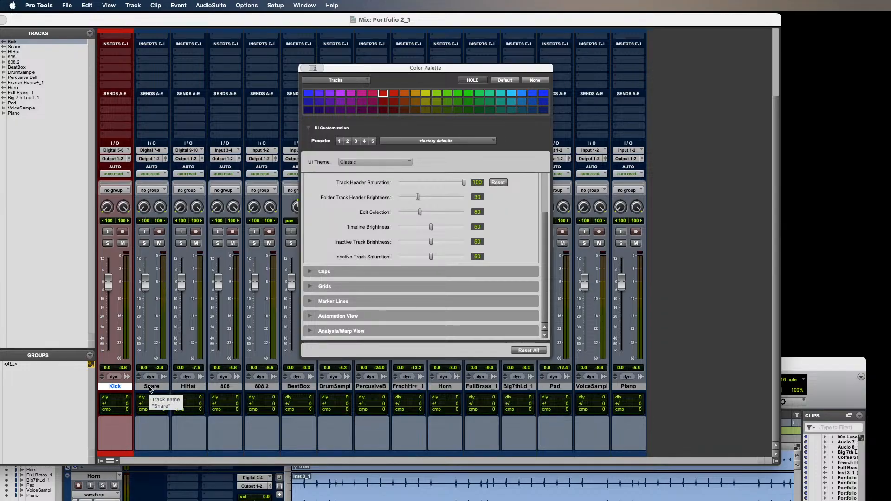
Give the Snare and HiHat tracks the same red as Kick, and clear the track selection.
left_click(151, 387, "shift")
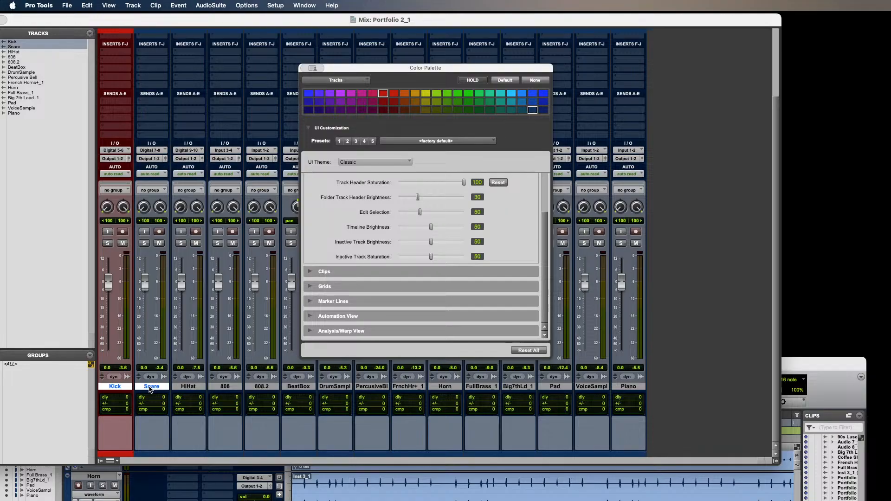
left_click(383, 93)
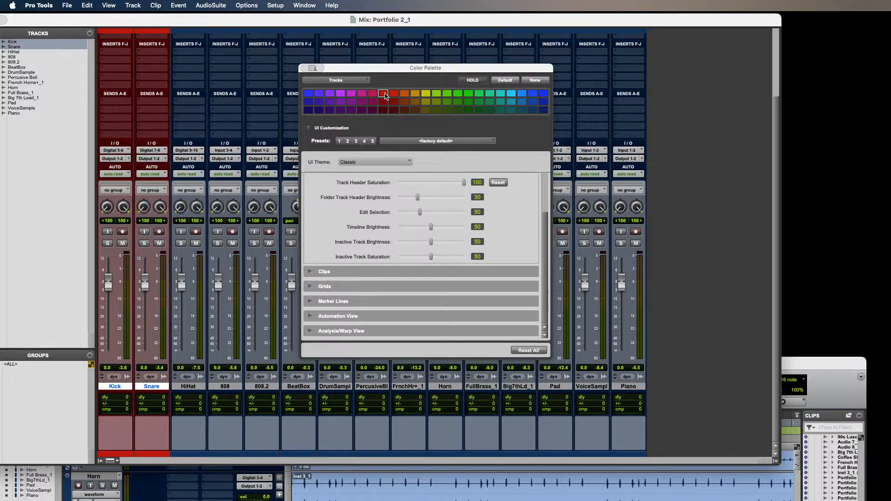
left_click(191, 387, "shift")
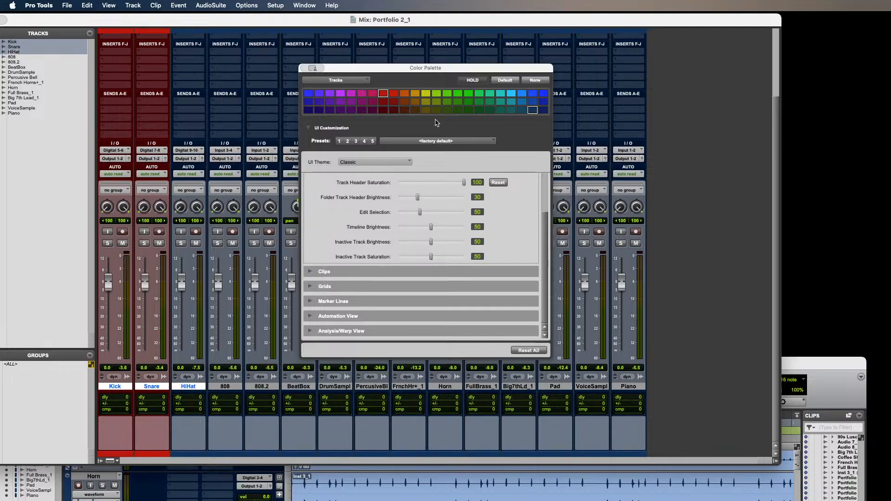
left_click(384, 95)
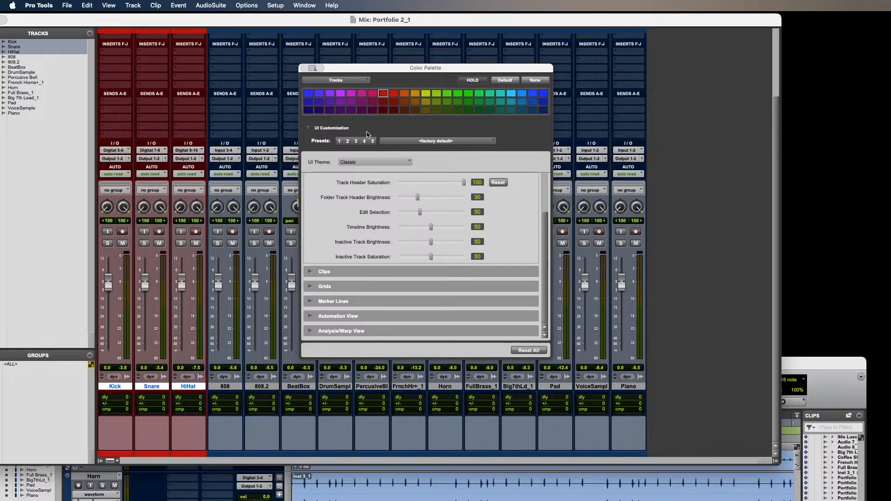
left_click(196, 387)
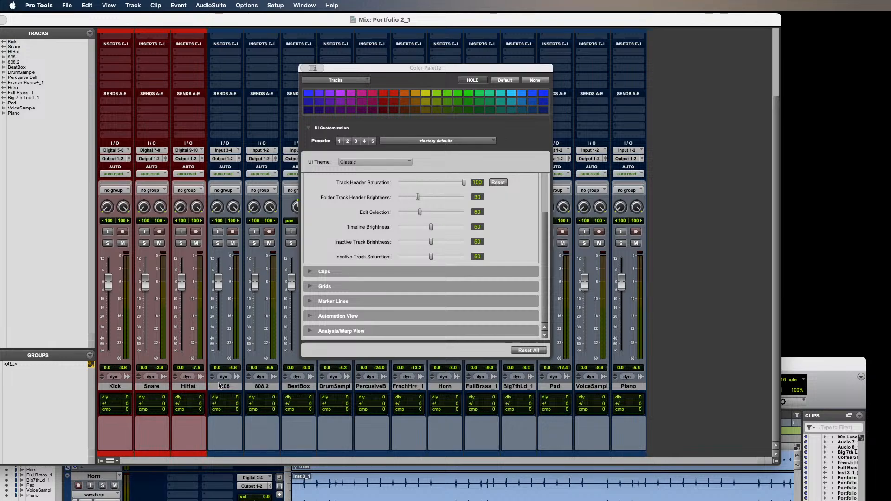
Color the 808 and 808.2 tracks bright blue using the first palette swatch, and deselect them.
left_click(222, 387)
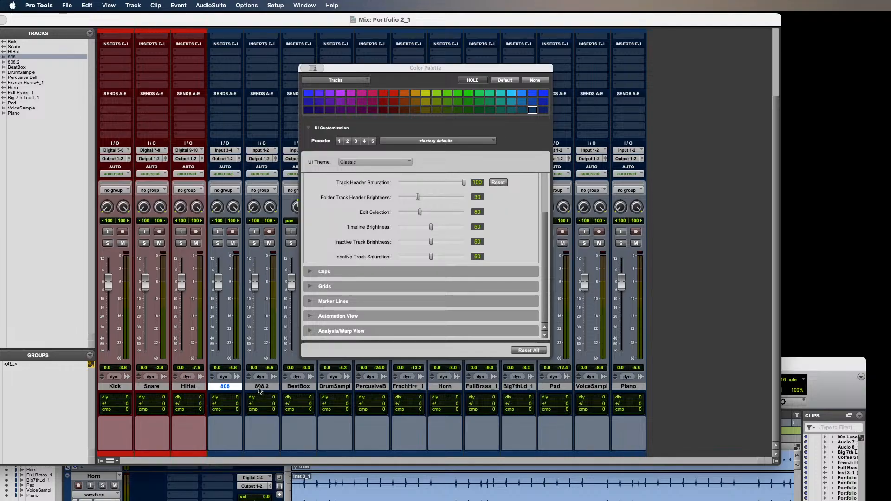
left_click(260, 391, "shift")
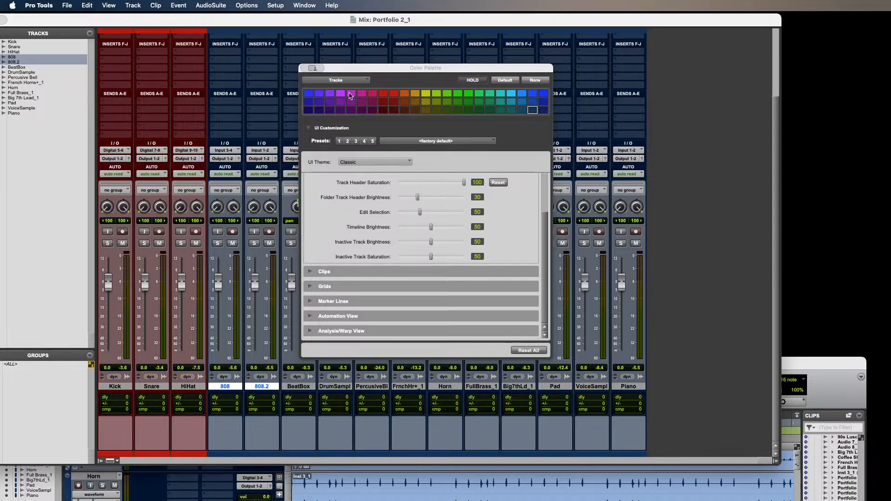
left_click(308, 94)
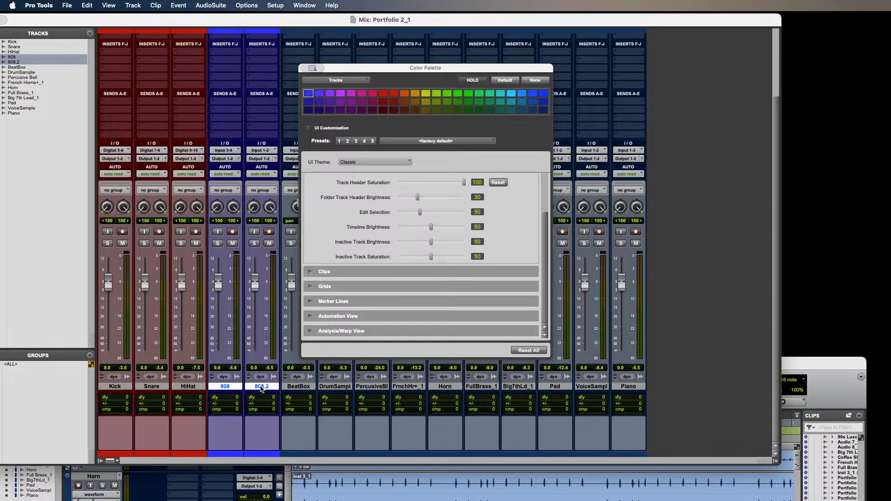
left_click(293, 392)
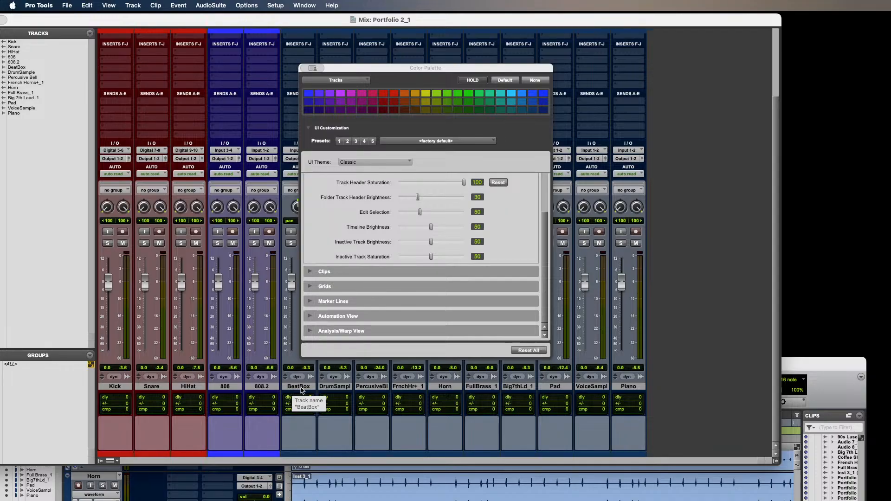
Color the BeatBox, DrumSample and Percusive Bell tracks orange together, and deselect them.
left_click(301, 390)
left_click(343, 389, "shift")
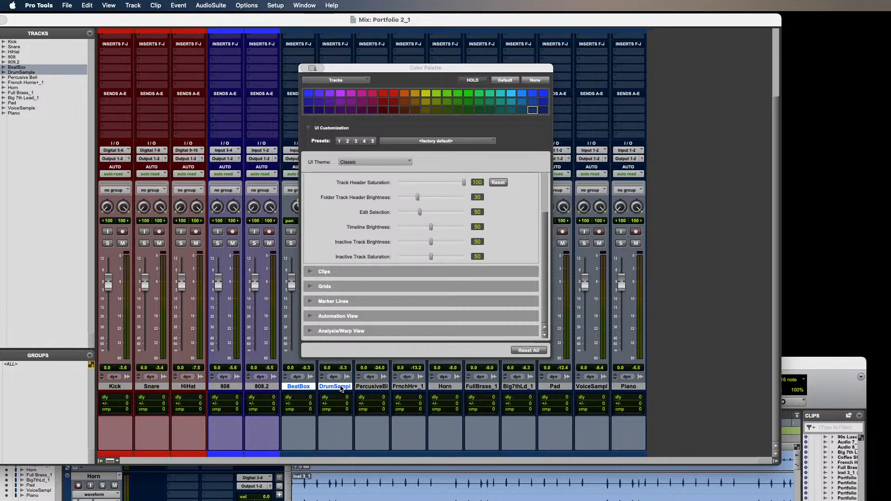
left_click(374, 388, "shift")
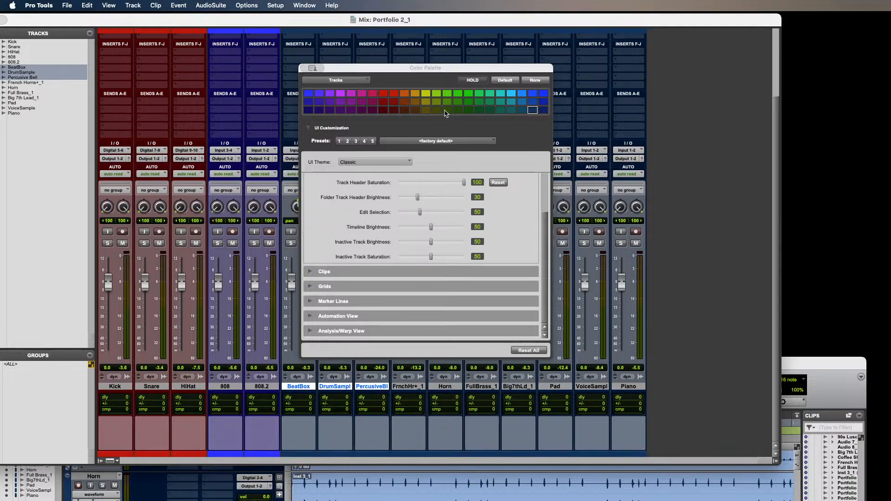
left_click(407, 95)
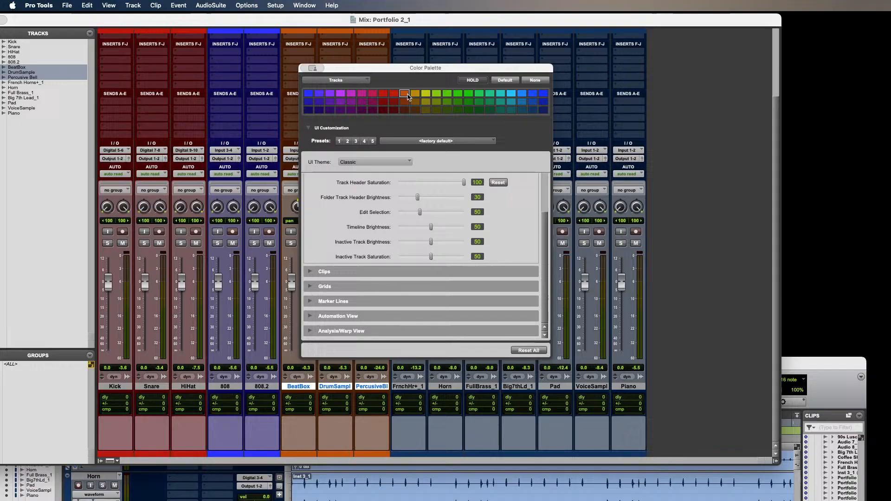
left_click(371, 391)
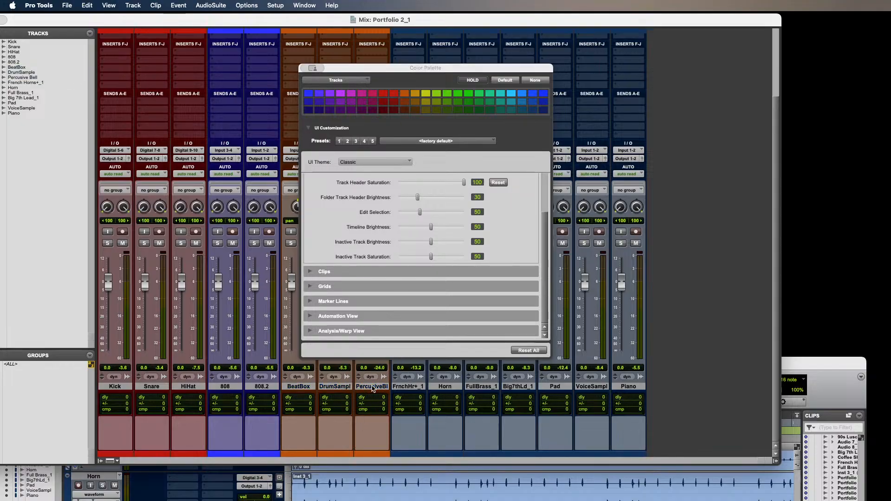
Color the French Horns+_1, Horn and Full Brass_1 tracks bright green together, and deselect them.
left_click(408, 387)
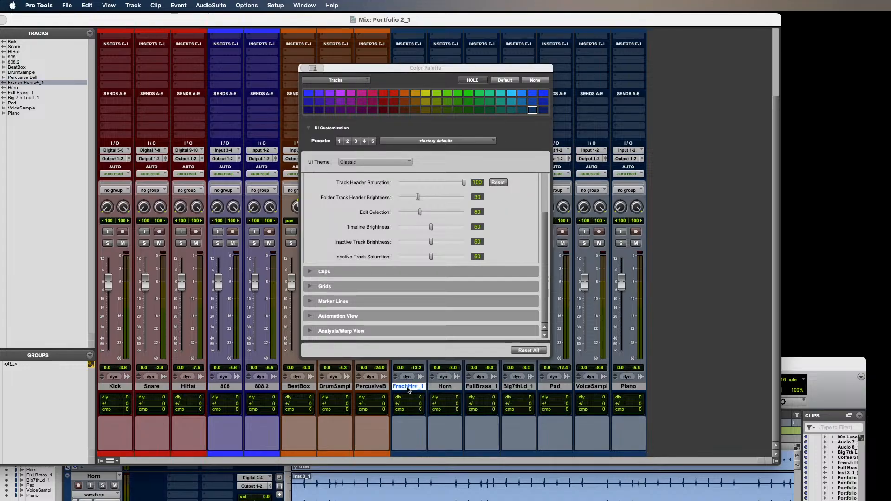
left_click(444, 387, "shift")
left_click(483, 387, "shift")
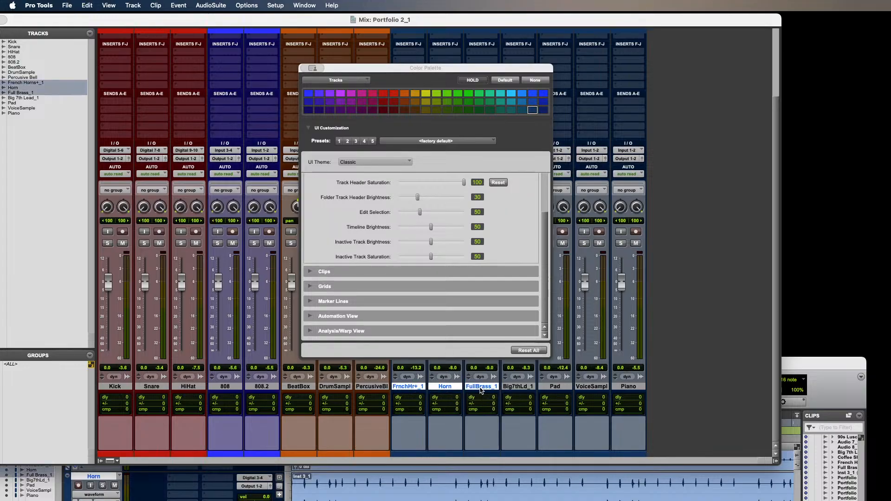
left_click(457, 93)
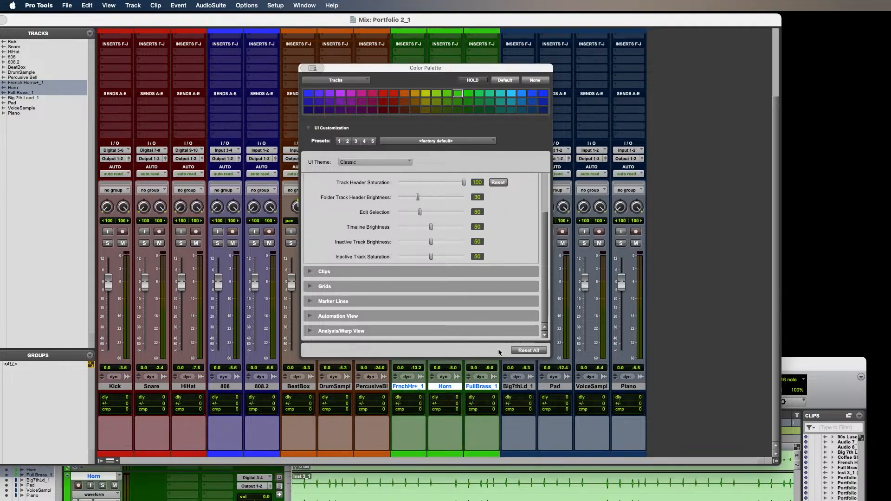
left_click(478, 387)
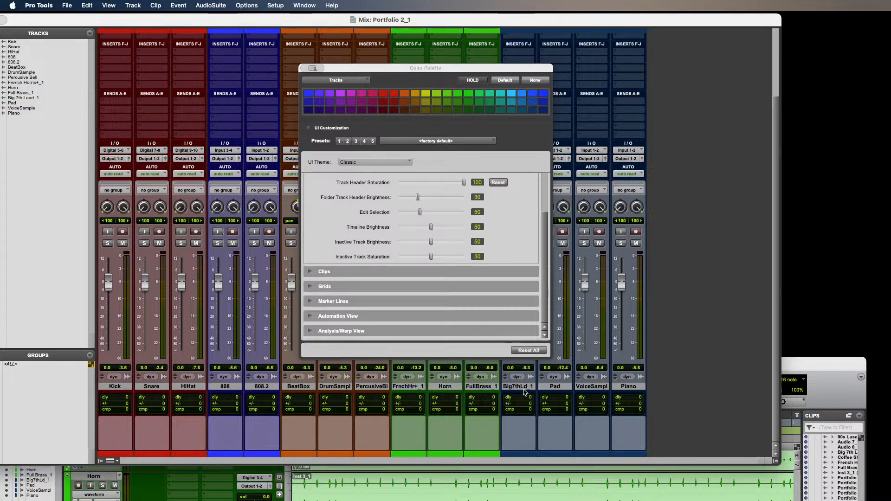
Color the Big 7th Lead_1, Pad and VoiceSample tracks yellow together, close the Color Palette, and leave only Kick selected.
left_click(526, 386)
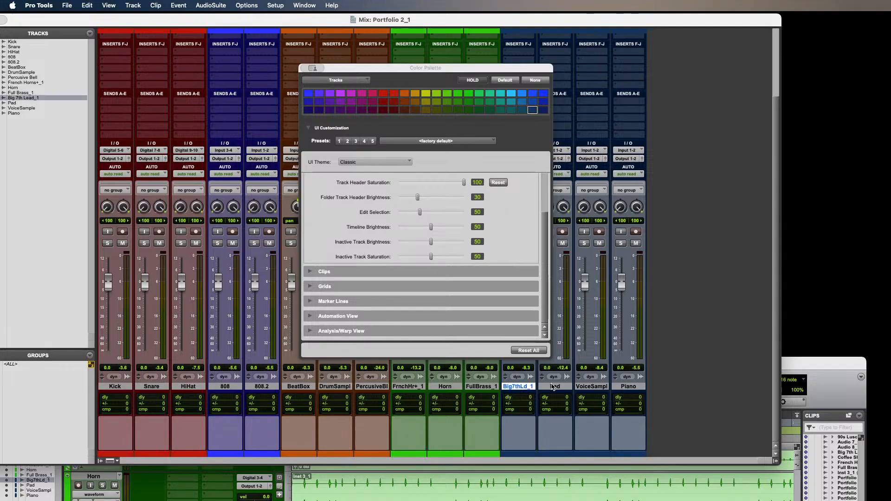
left_click(552, 387, "shift")
left_click(602, 388, "shift")
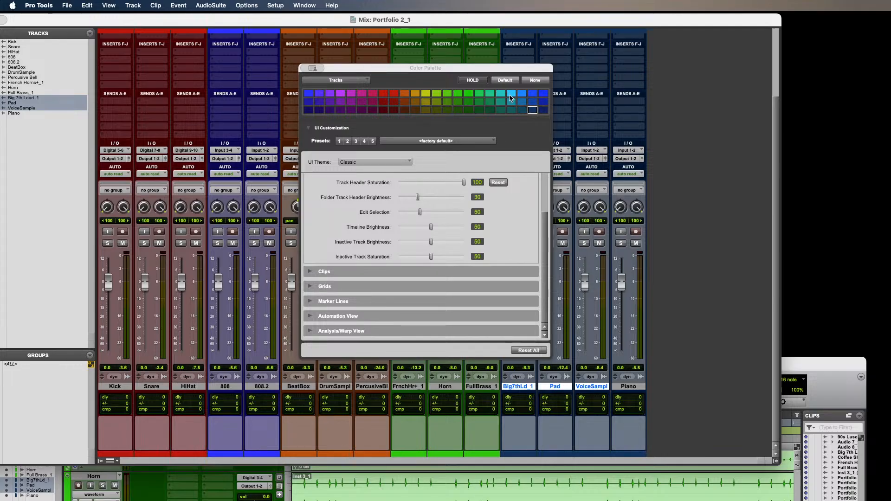
left_click(426, 94)
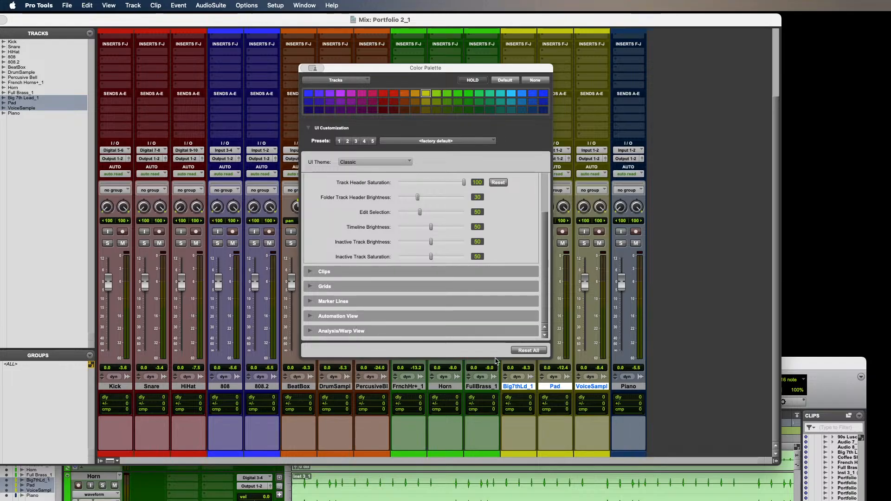
left_click(305, 5)
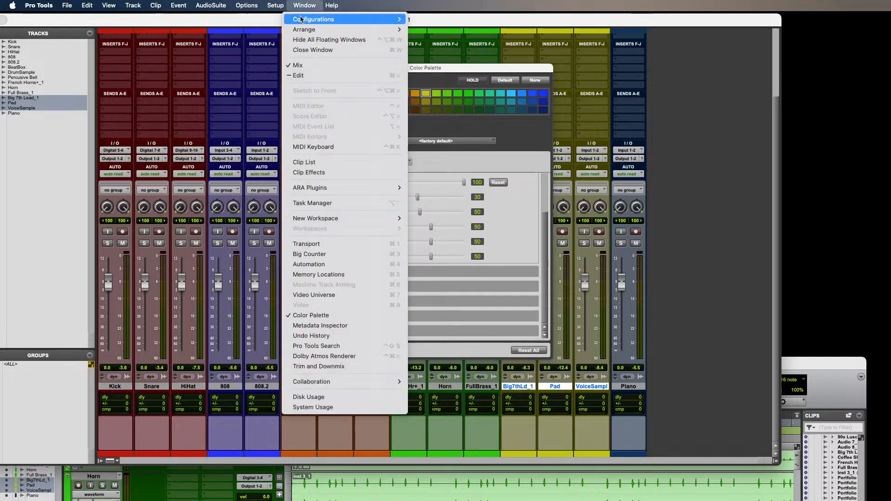
left_click(306, 315)
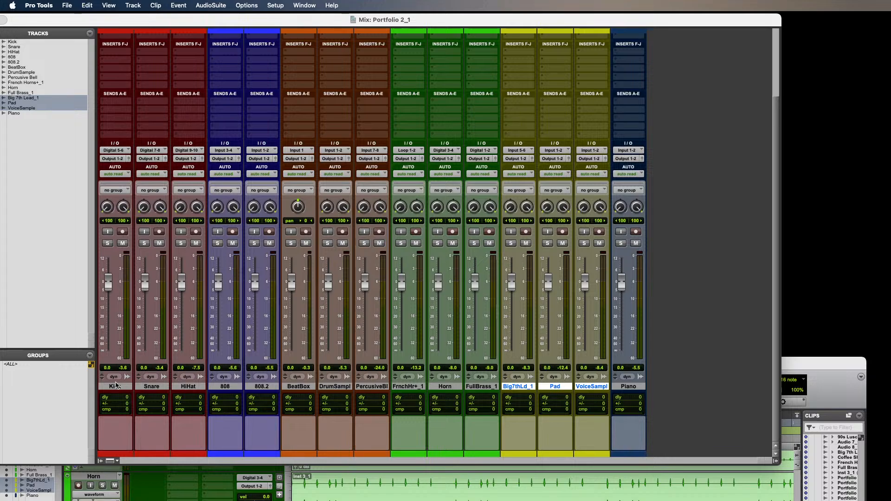
left_click(116, 386)
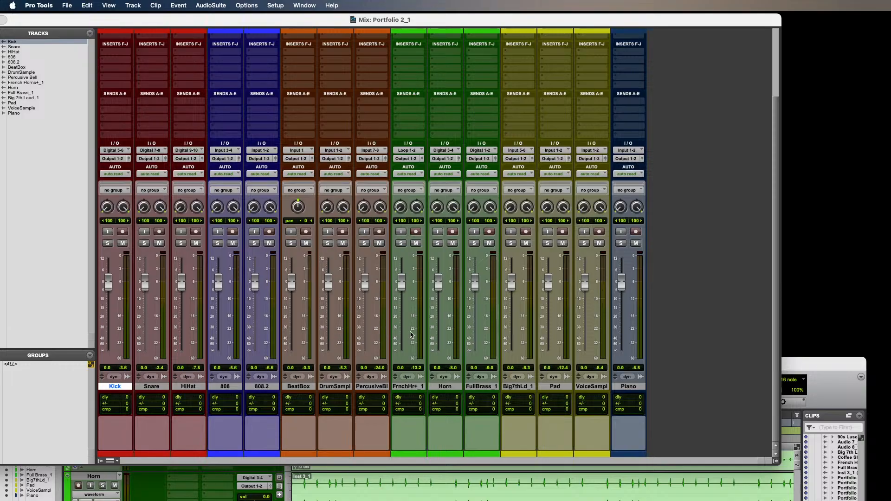
scroll(260, 383, "up", 1)
scroll(260, 383, "up", 3)
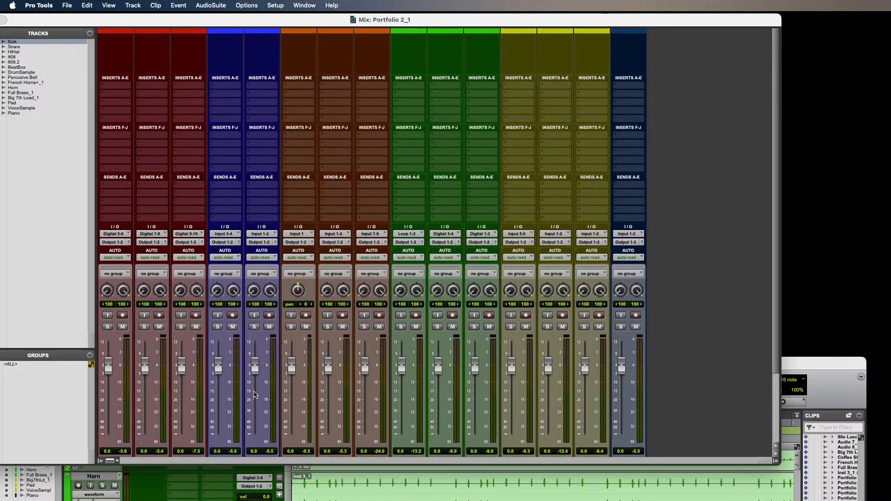
scroll(284, 320, "down", 1)
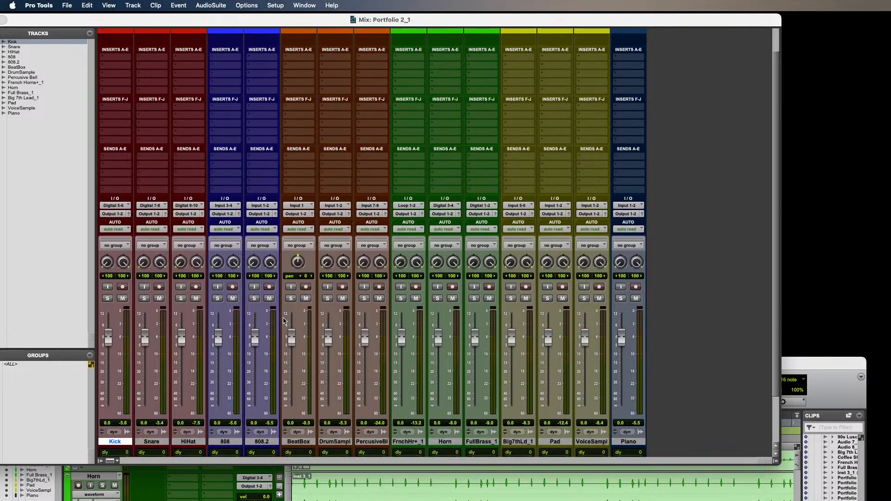
scroll(284, 320, "down", 2)
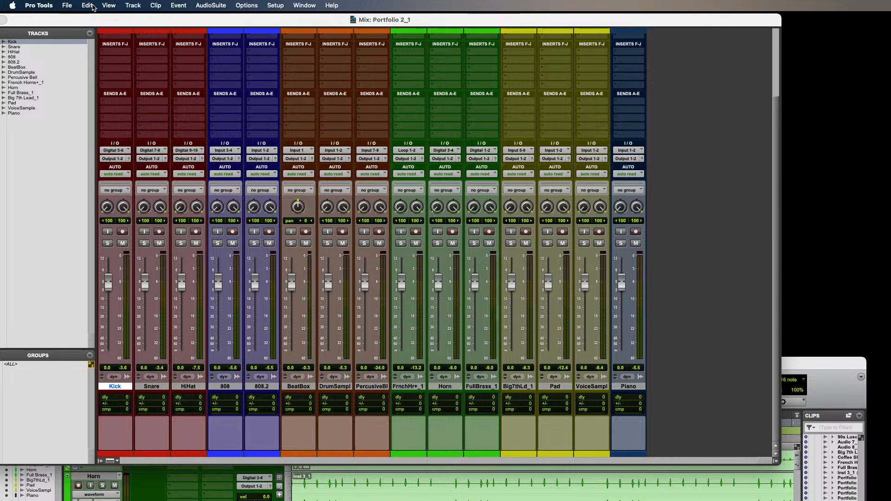
Create one stereo Master Fader track and move it to the end of the mixer, after Piano.
left_click(133, 5)
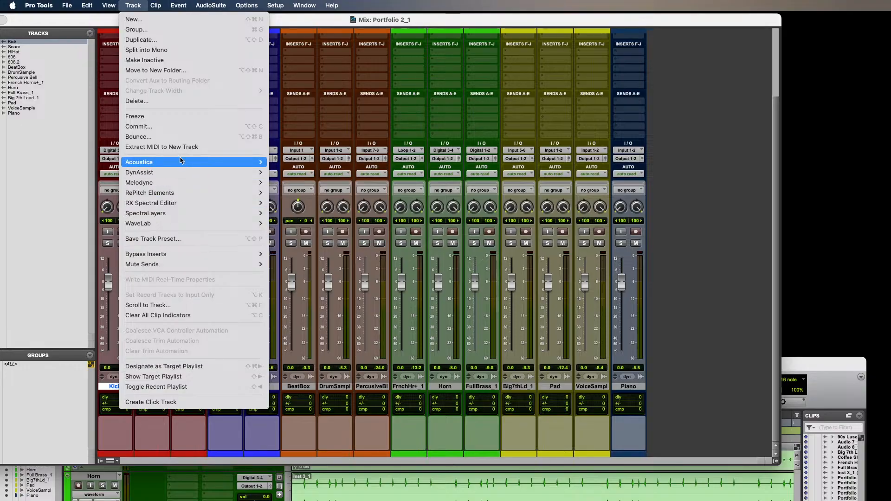
left_click(185, 21)
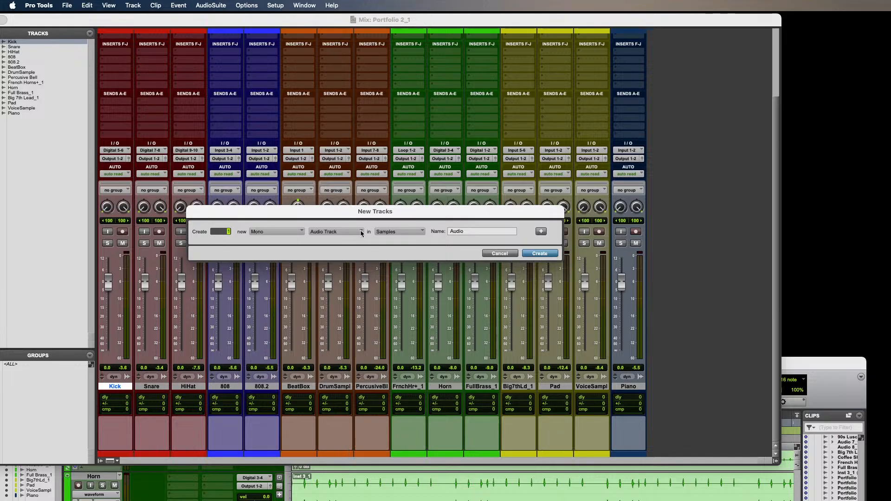
left_click(302, 232)
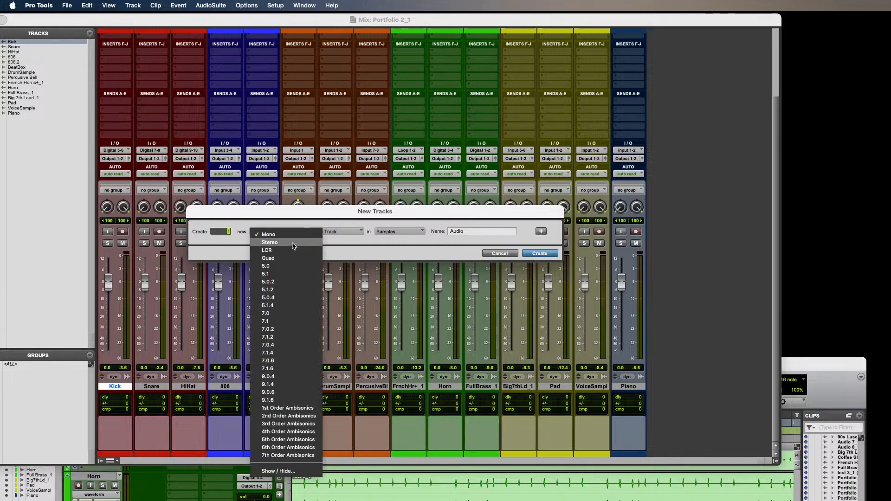
left_click(292, 246)
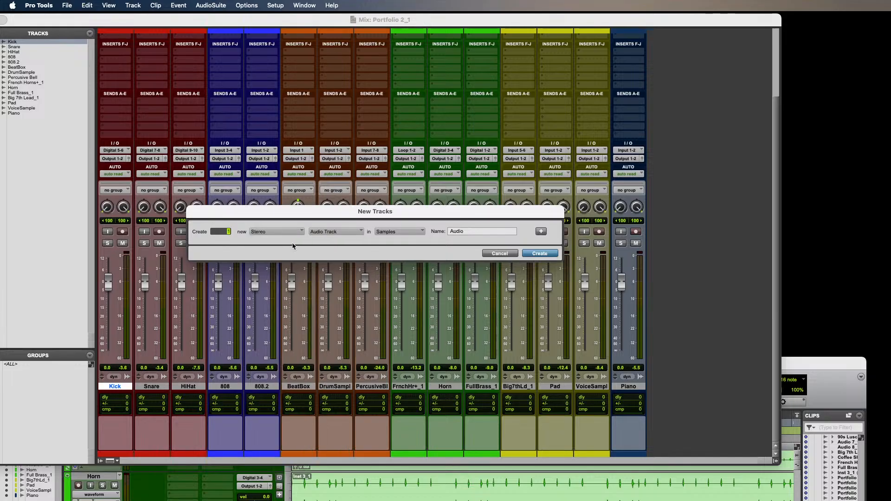
left_click(362, 231)
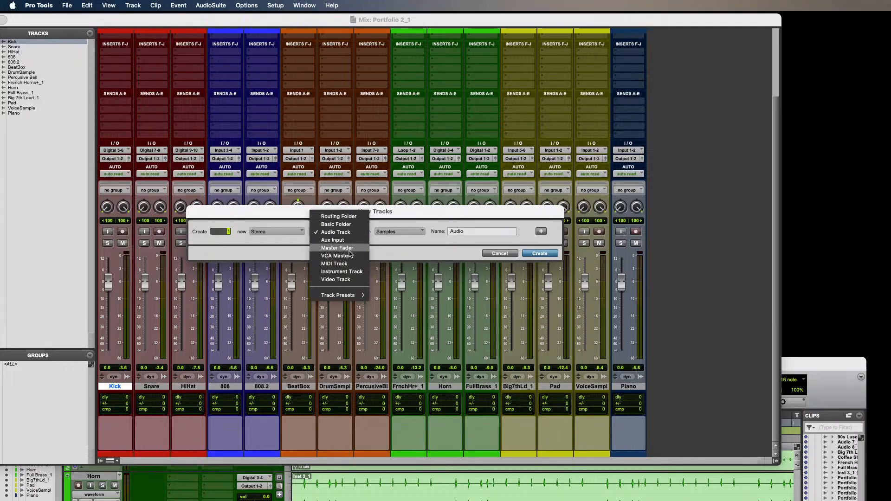
left_click(351, 248)
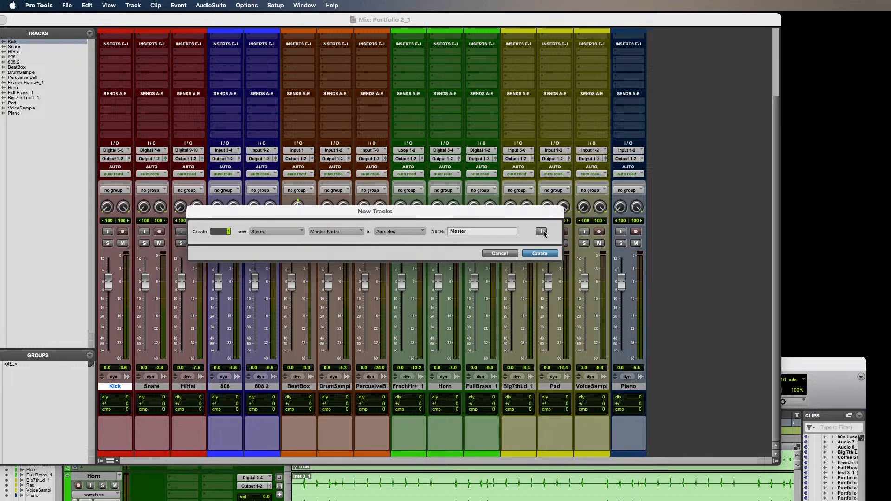
left_click(539, 253)
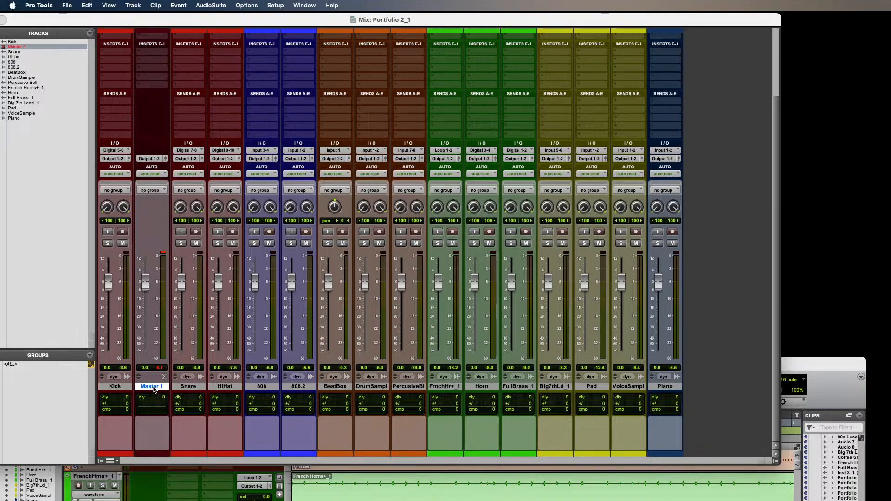
left_click_drag(154, 389, 712, 348)
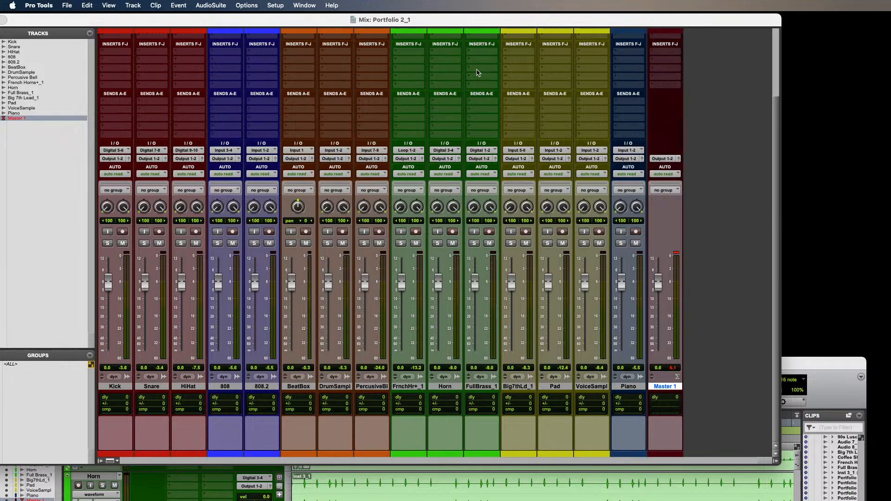
Route the HiHat output to a new stereo Aux Input track named Drum Sub, created next to the current track.
left_click(191, 160)
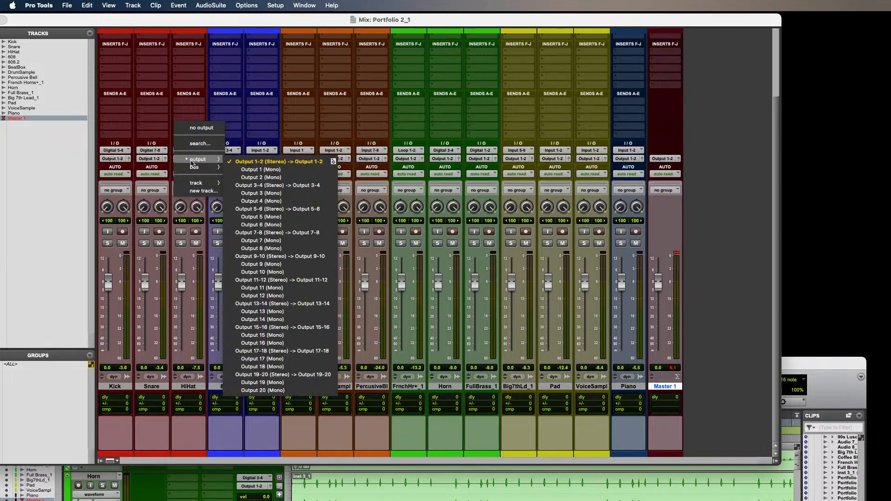
mouse_move(195, 170)
left_click(210, 192)
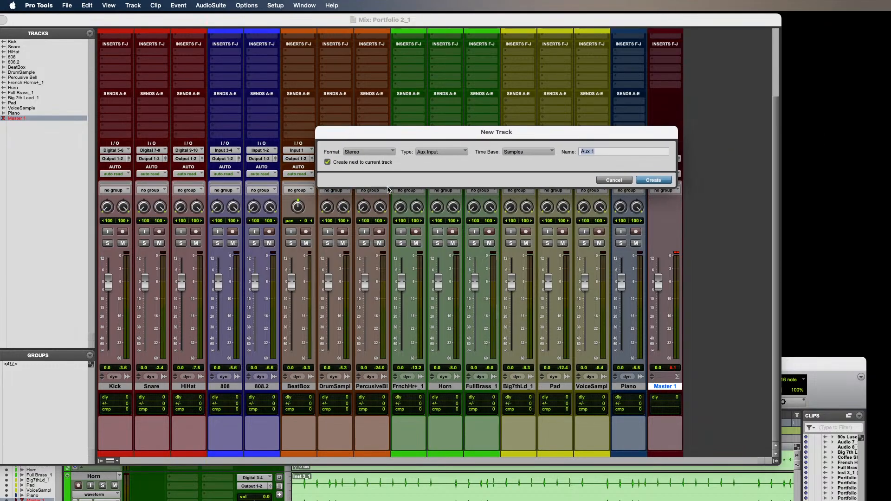
left_click(465, 152)
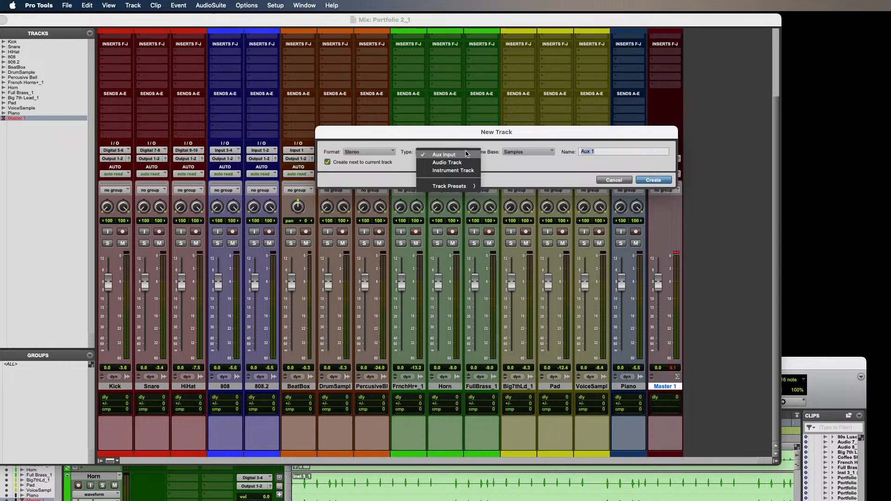
left_click(461, 154)
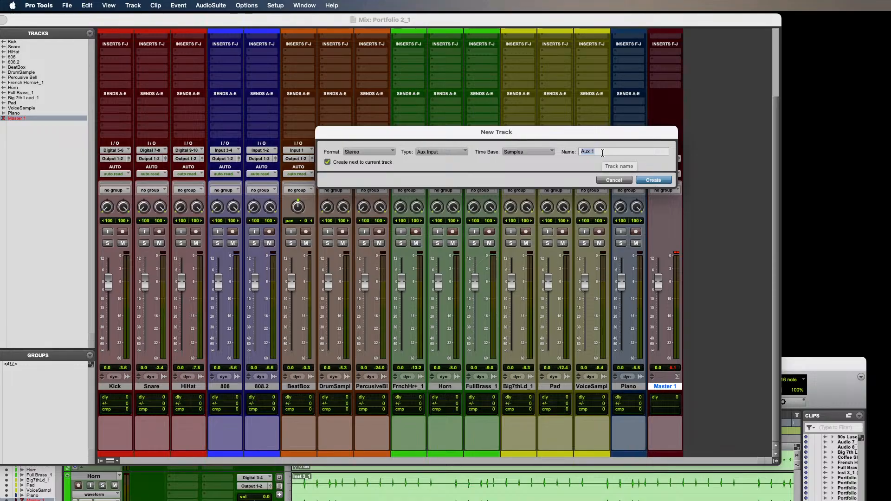
type("Drum Sub")
key("Return")
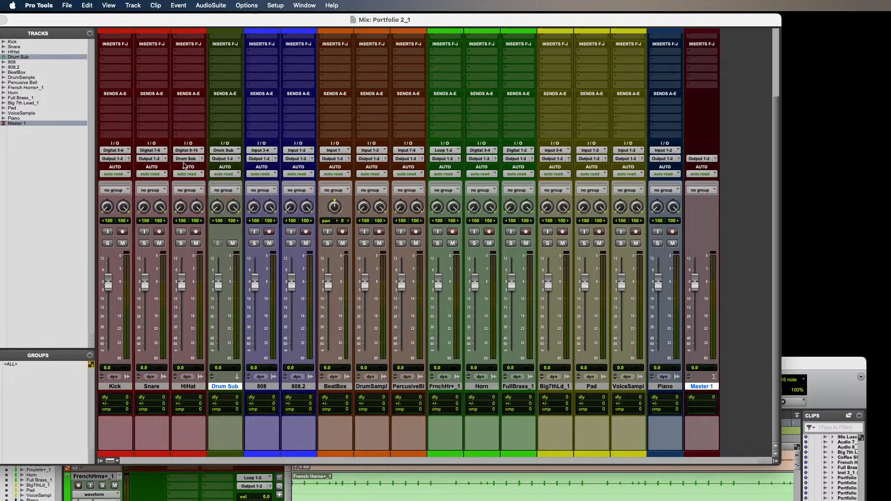
Select only the Kick and Snare tracks.
left_click(119, 386, "alt")
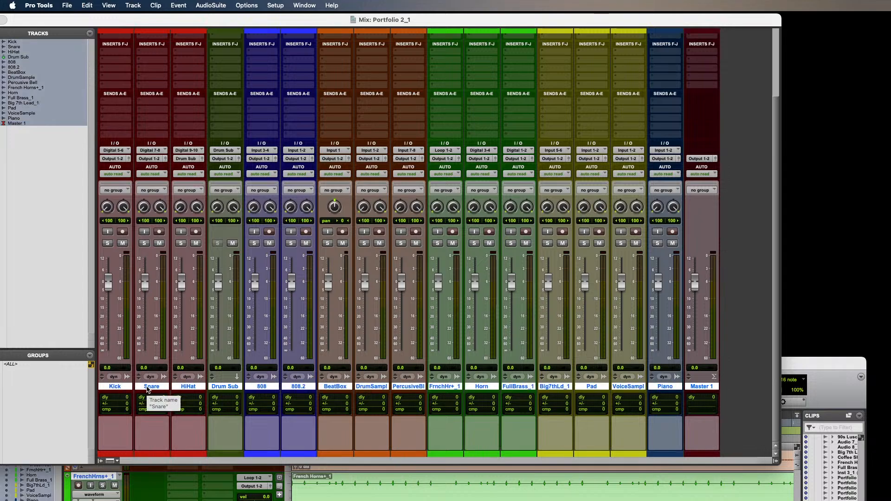
left_click(147, 388, "shift")
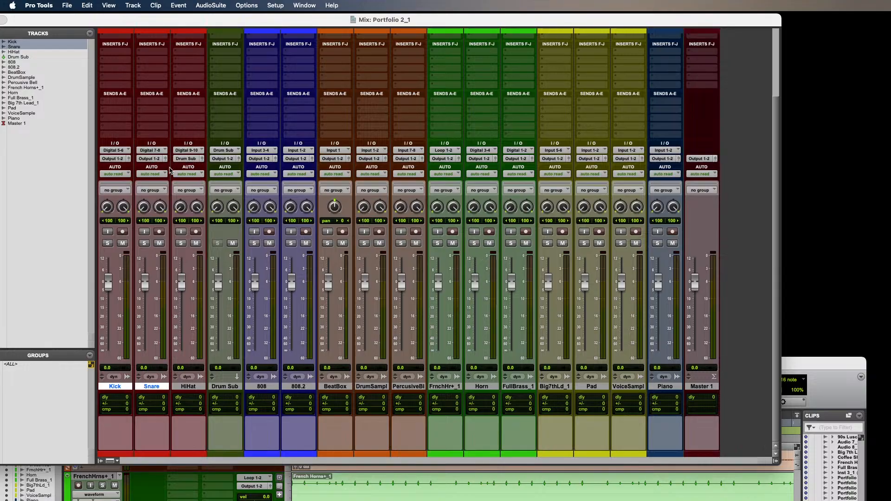
right_click(119, 159)
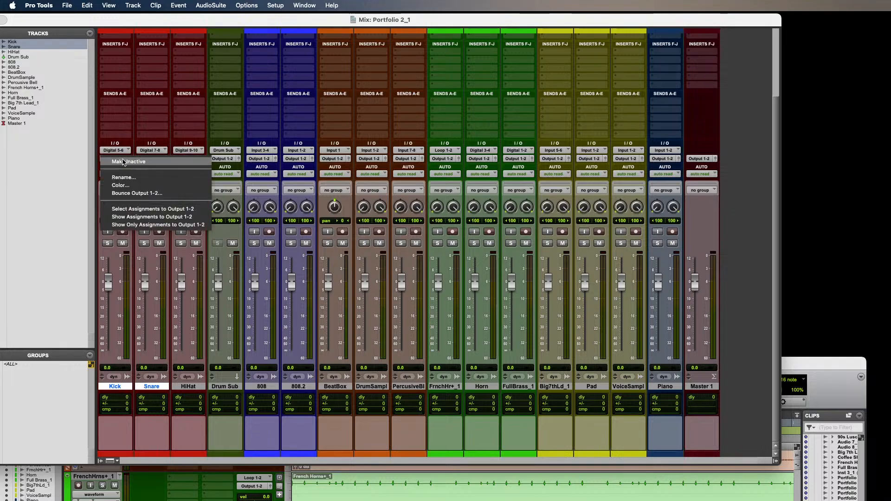
left_click(123, 162)
left_click(121, 160)
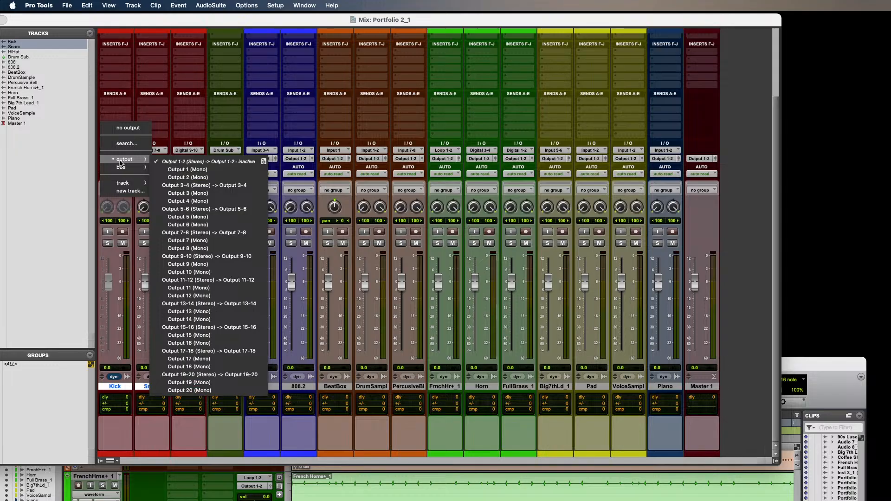
left_click(140, 192)
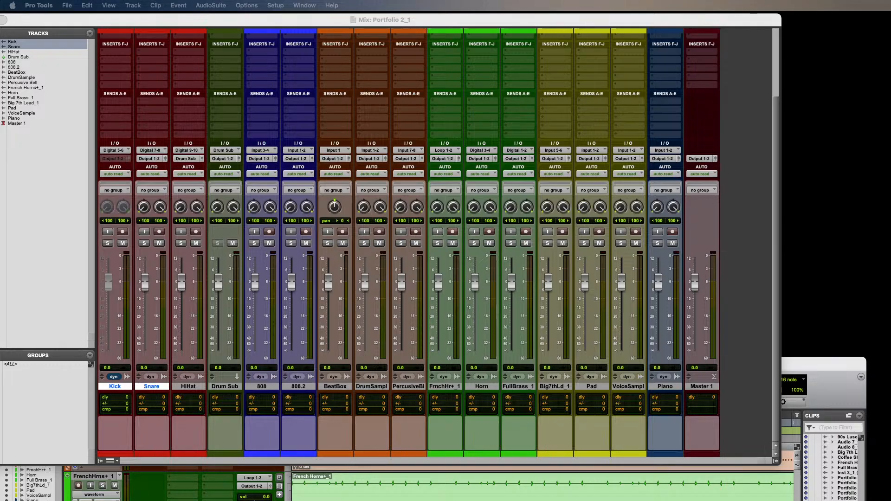
key("Return")
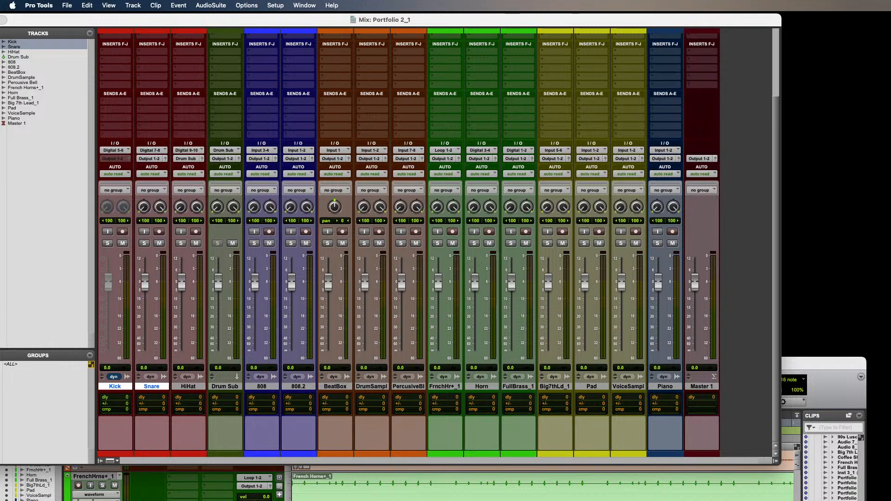
left_click(116, 160)
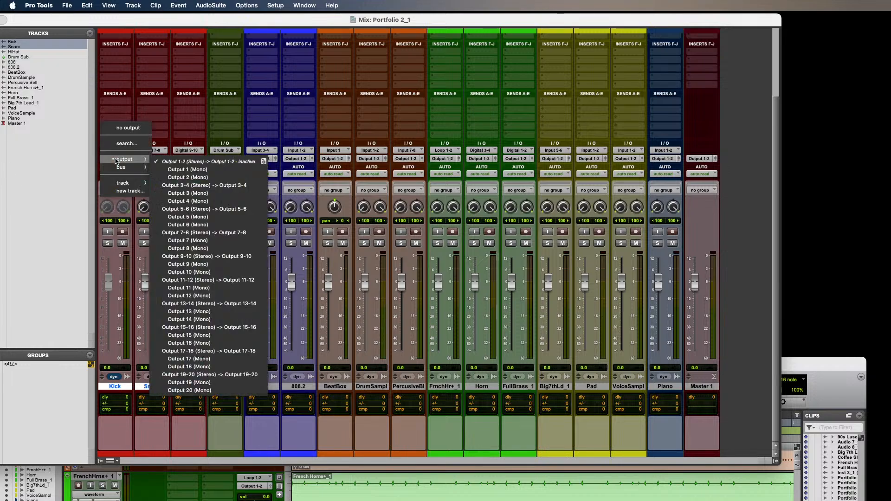
left_click(76, 155)
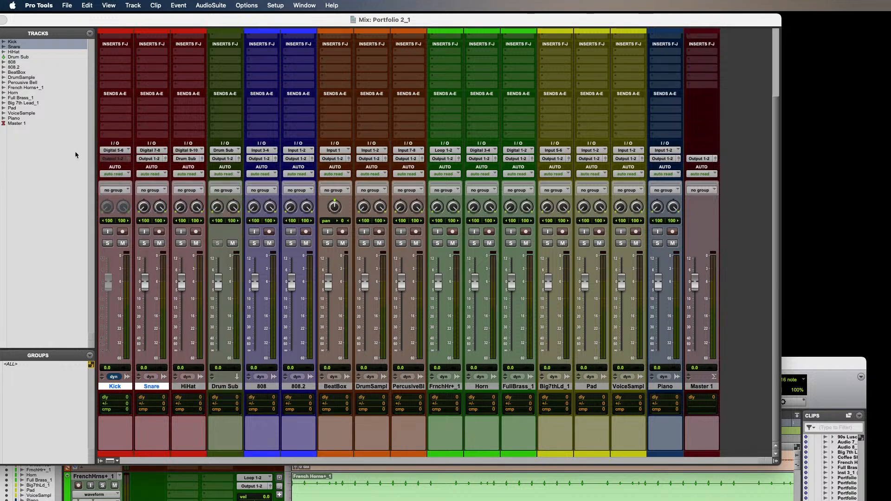
right_click(104, 161)
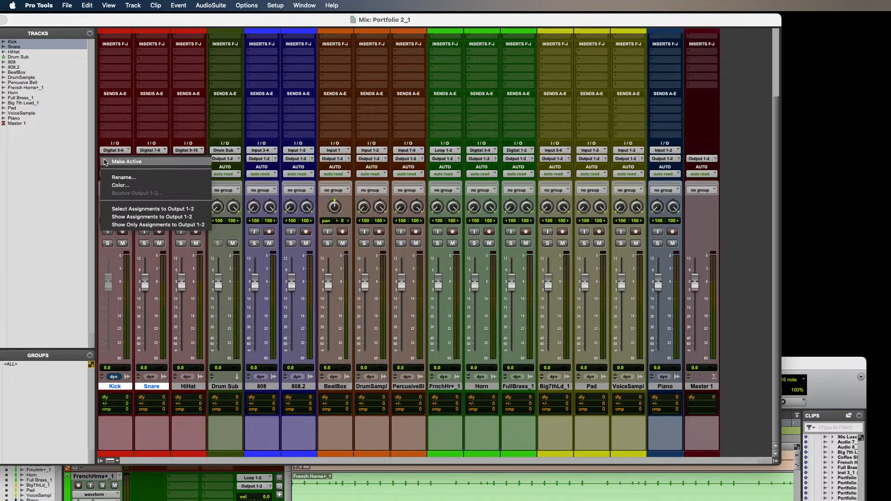
left_click(104, 161)
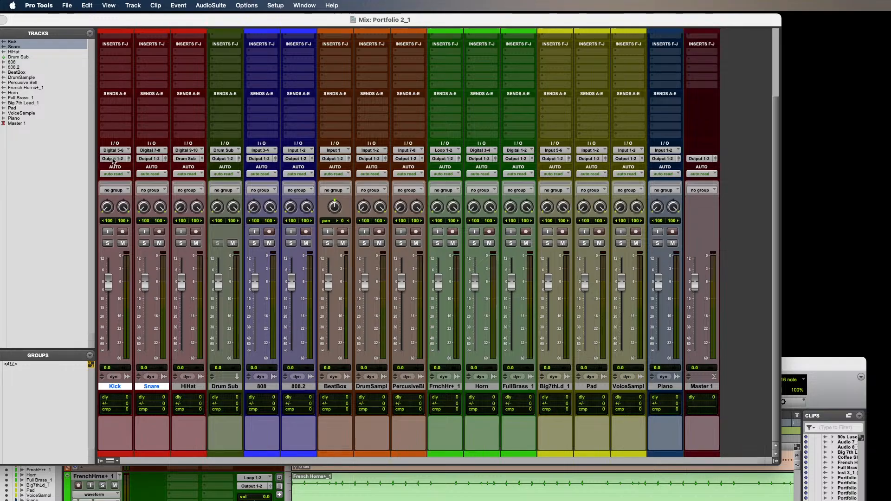
Route the Kick track's output to the existing Drum Sub (Stereo) bus.
left_click(115, 160)
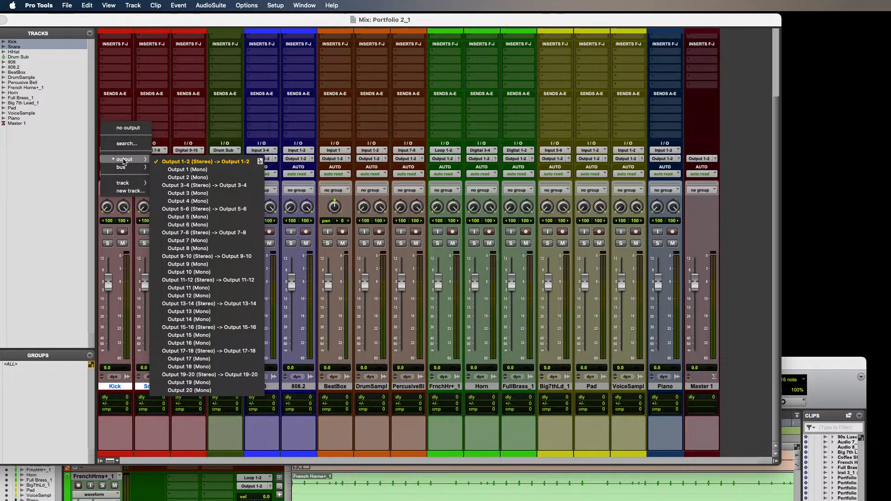
mouse_move(125, 167)
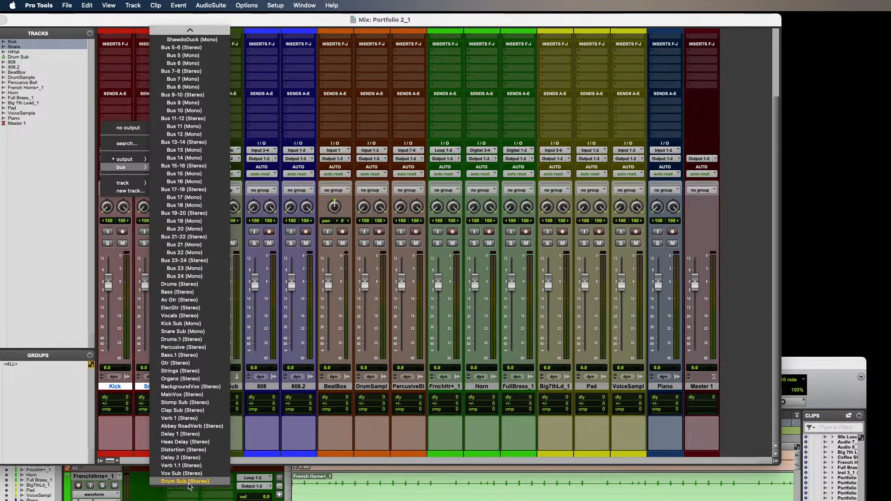
left_click(188, 484)
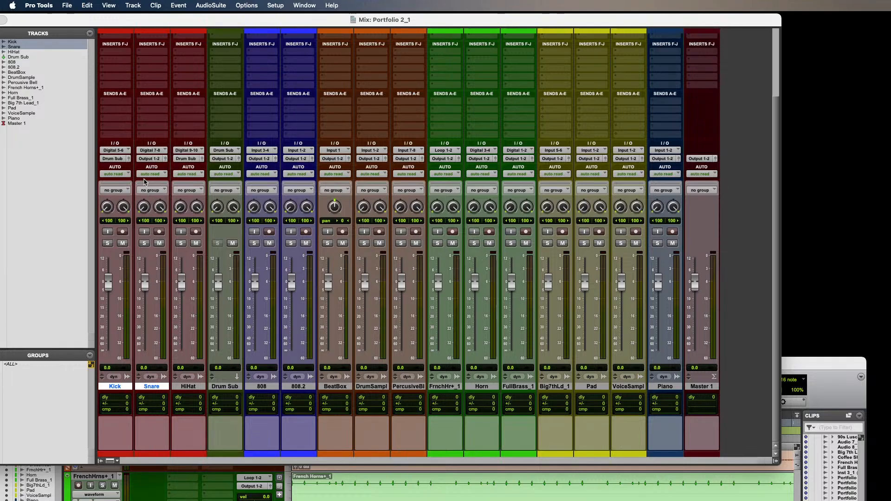
Route the Snare track's output to the existing Drum Sub (Stereo) bus.
left_click(149, 161)
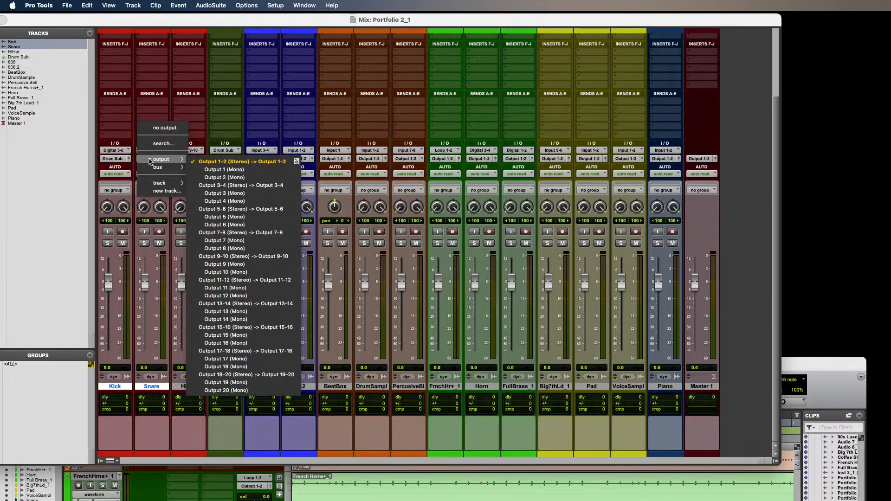
mouse_move(162, 172)
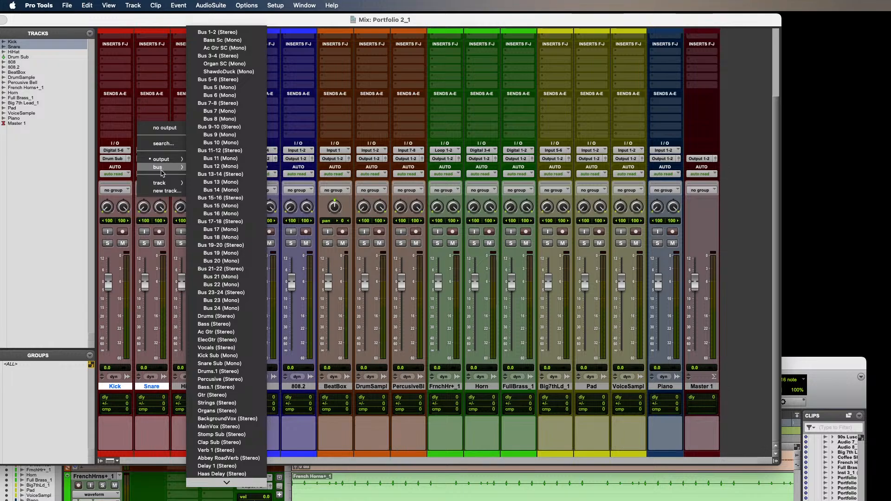
left_click(227, 484)
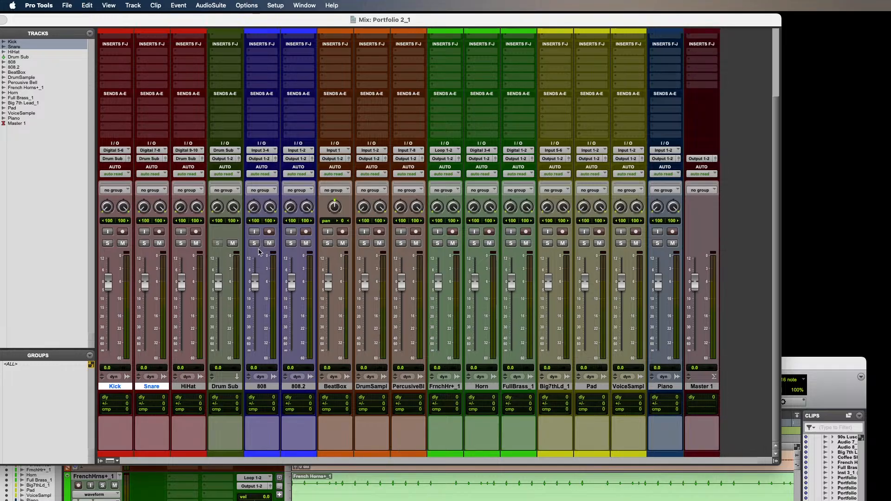
With 808 and 808.2 selected, route the 808.2 output to a new stereo Aux Input track named 808 Sub, created next to the current track.
left_click(262, 387)
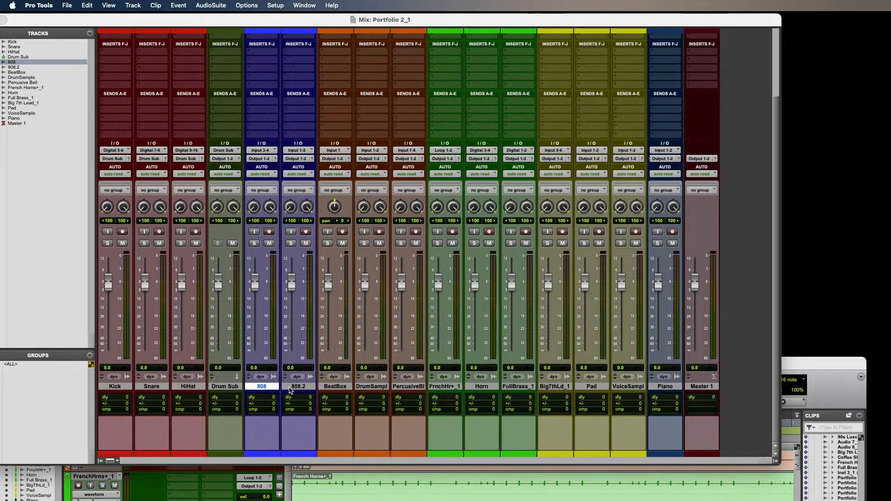
left_click(292, 387, "shift")
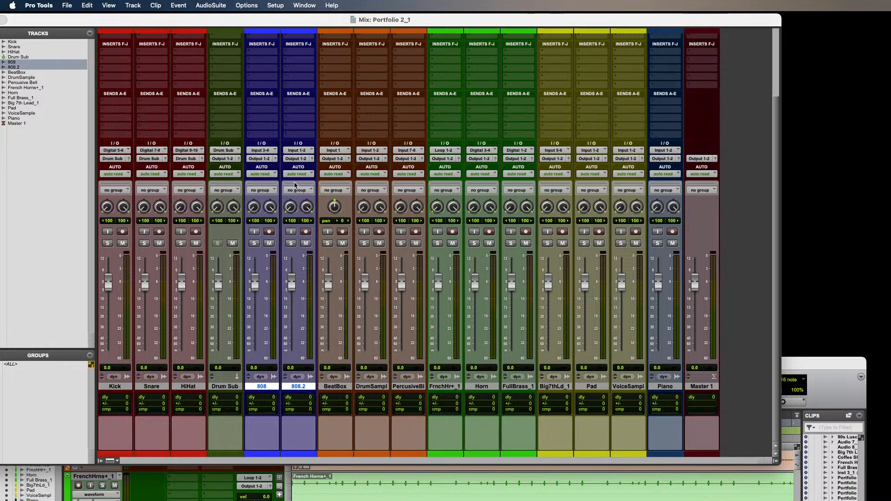
left_click(297, 158)
mouse_move(306, 170)
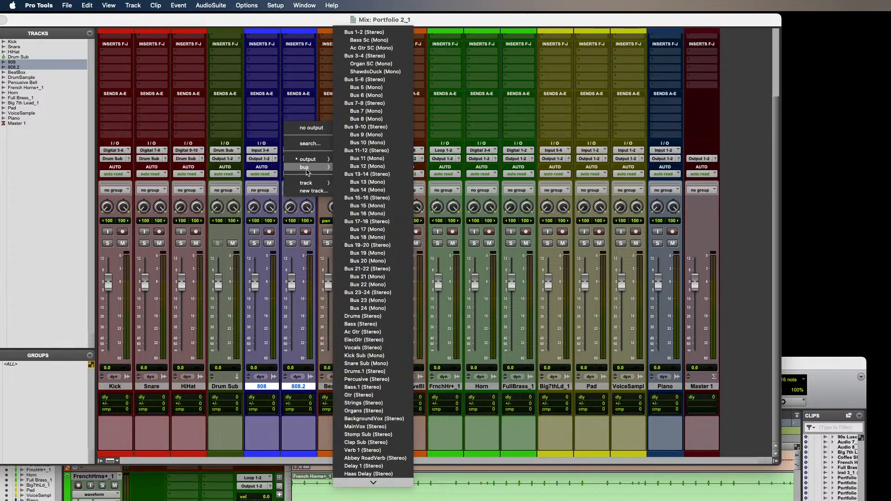
left_click(314, 192)
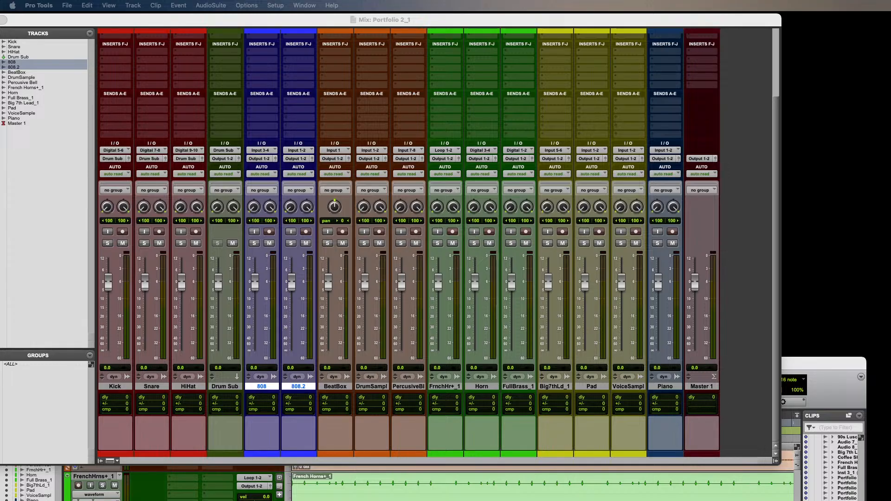
left_click_drag(890, 186, 287, 157)
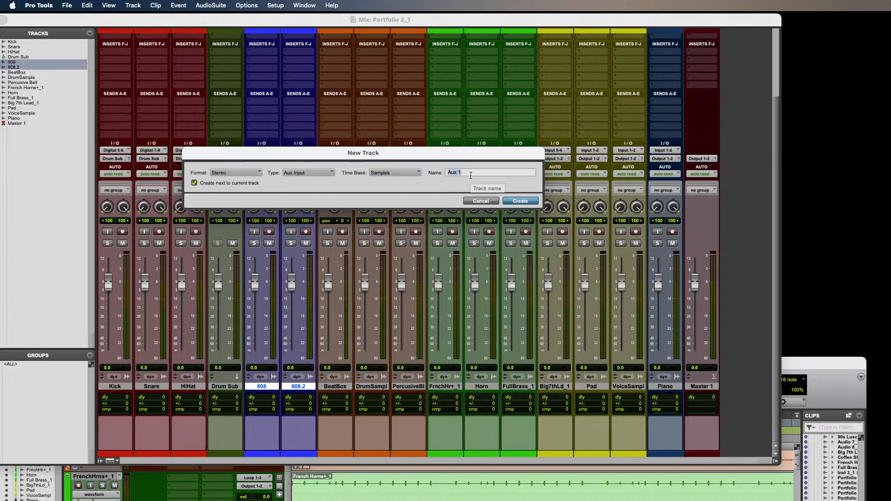
type("808 Sub")
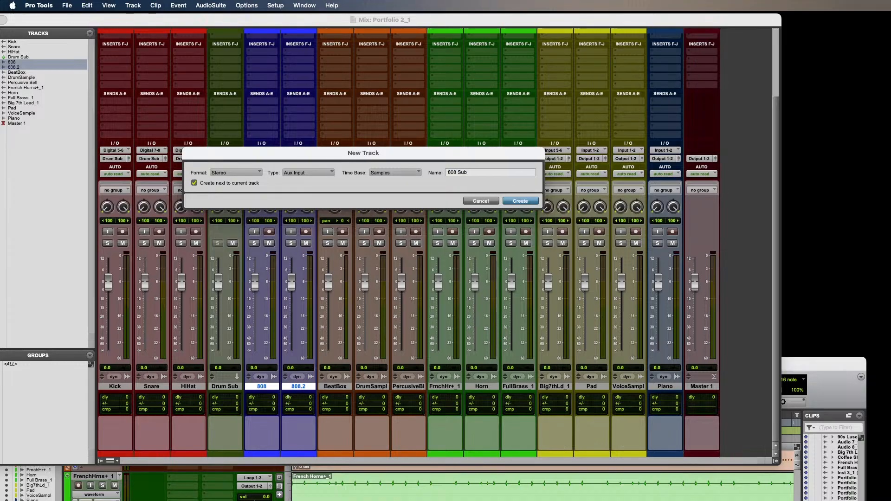
left_click(521, 202)
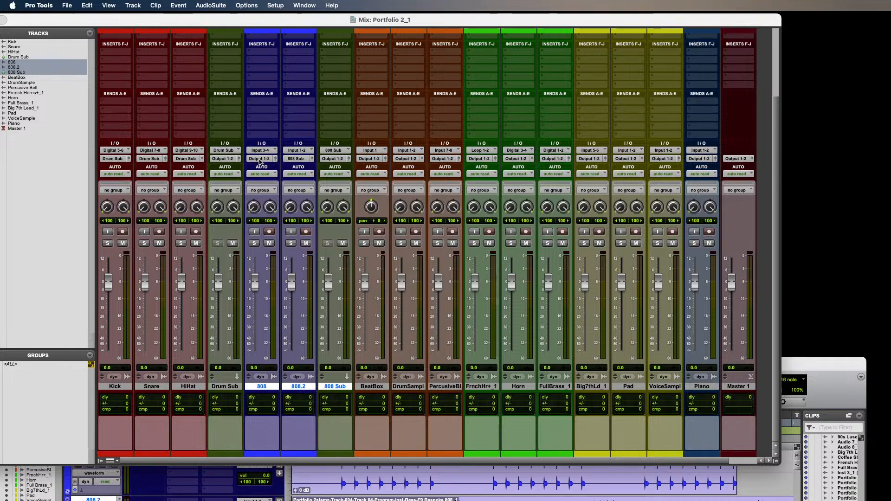
right_click(262, 160)
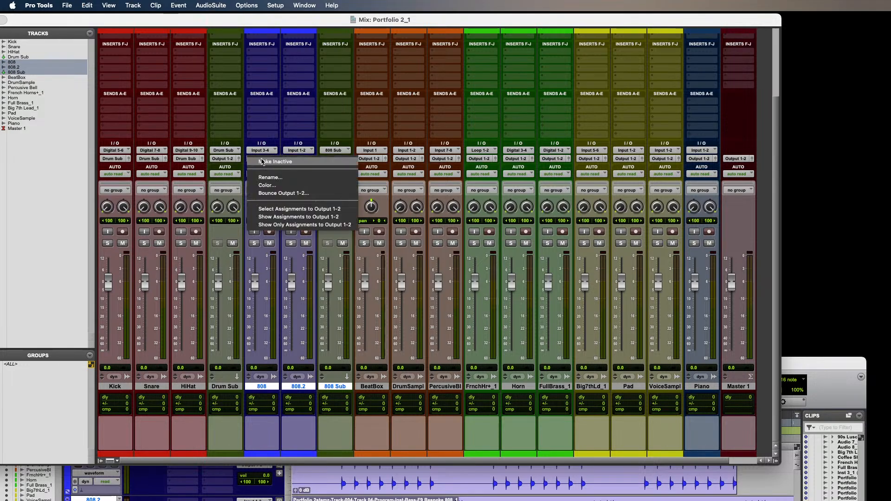
left_click(263, 162)
left_click(262, 160)
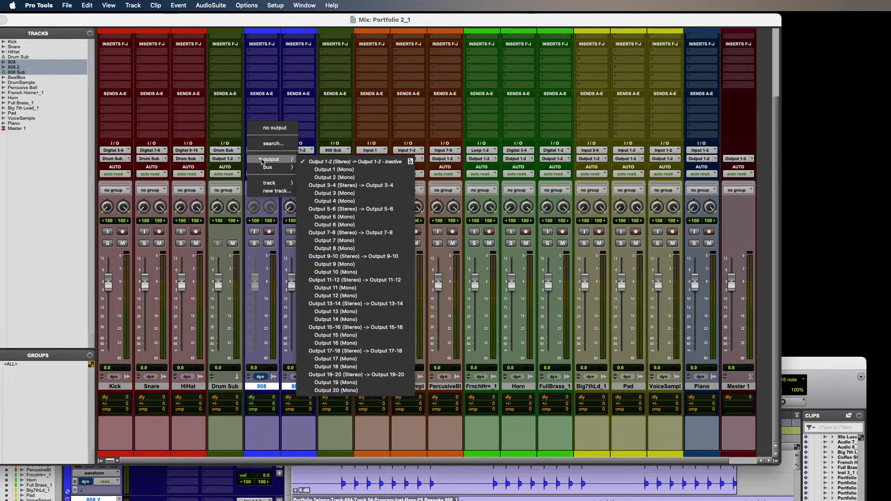
left_click(244, 24)
right_click(263, 160)
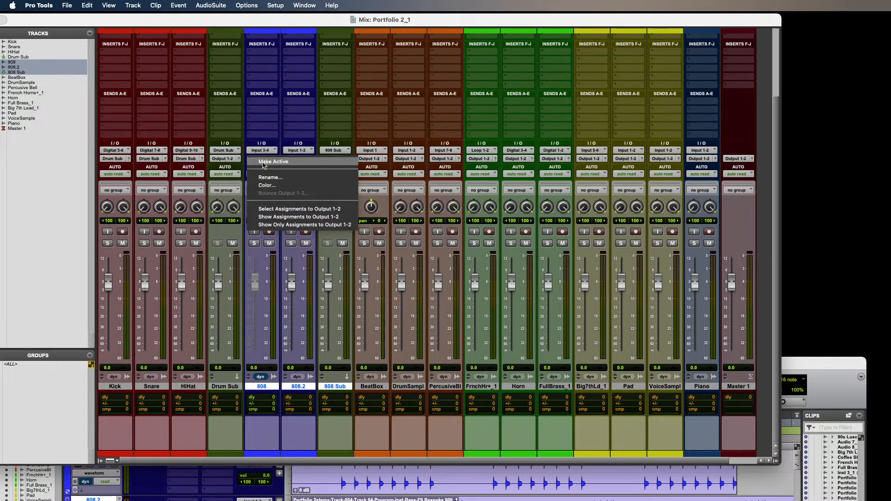
left_click(263, 163)
Route the 808 track's output to the existing 808 Sub (Stereo) bus and clear the track selection.
left_click(262, 158)
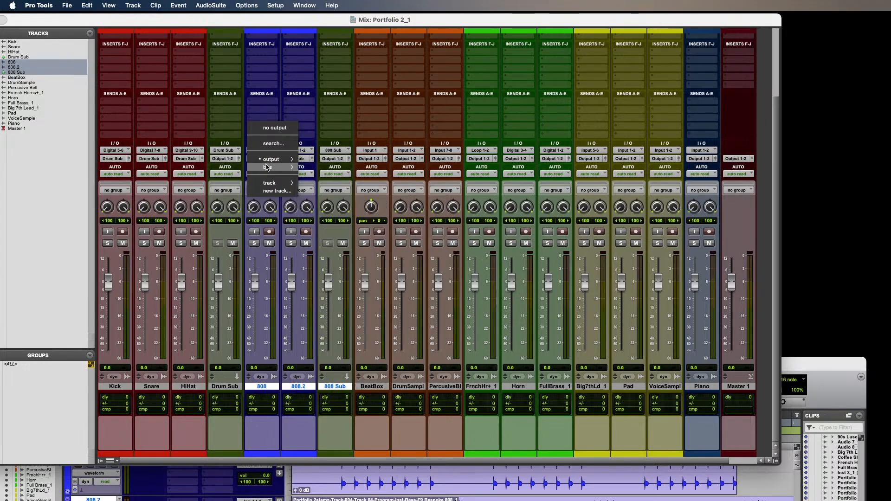
mouse_move(273, 171)
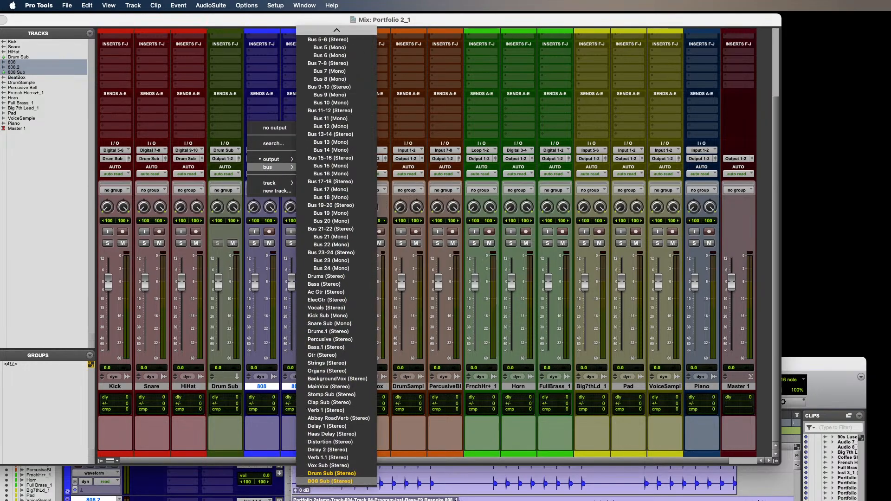
left_click(330, 481)
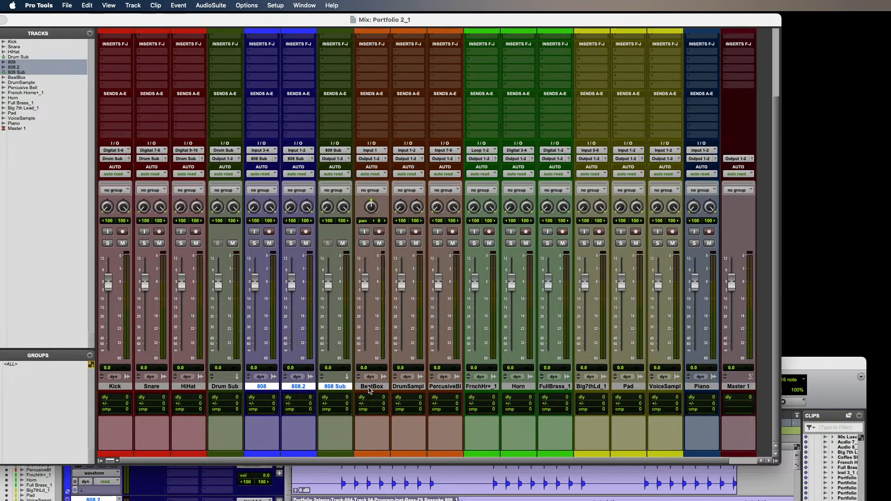
left_click(328, 388, "alt")
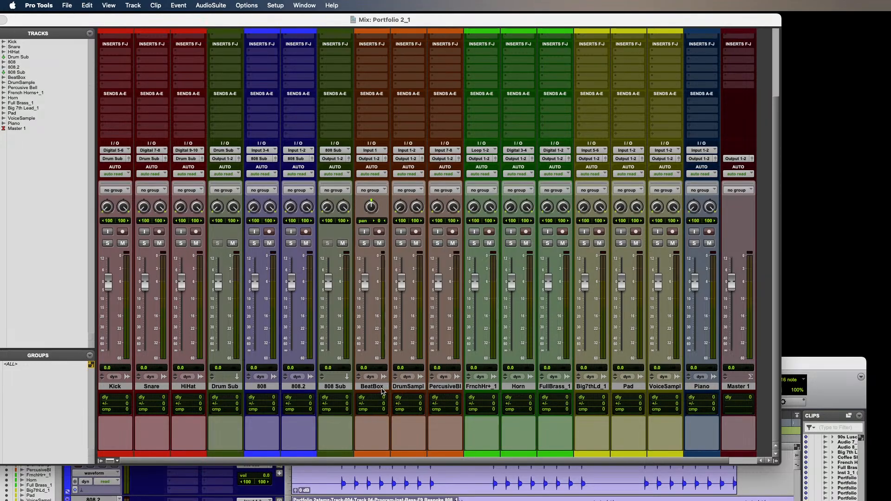
Select BeatBox through Percusive Bell and route the Percusive Bell output to a new stereo Aux Input named Percusive Sub, next to the current track.
left_click_drag(376, 389, 438, 388)
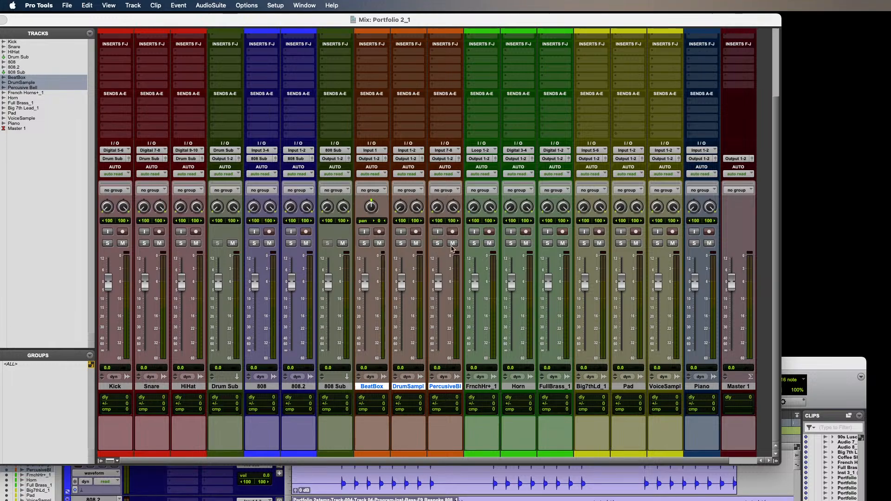
left_click(451, 159)
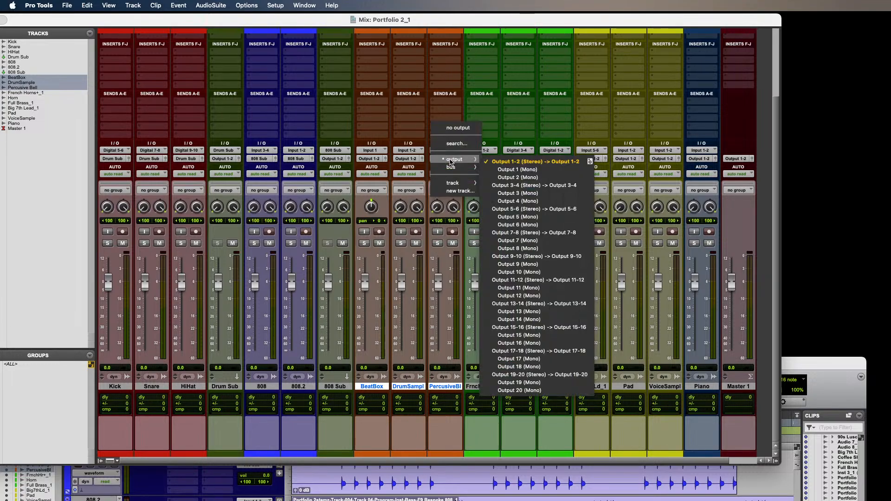
mouse_move(452, 168)
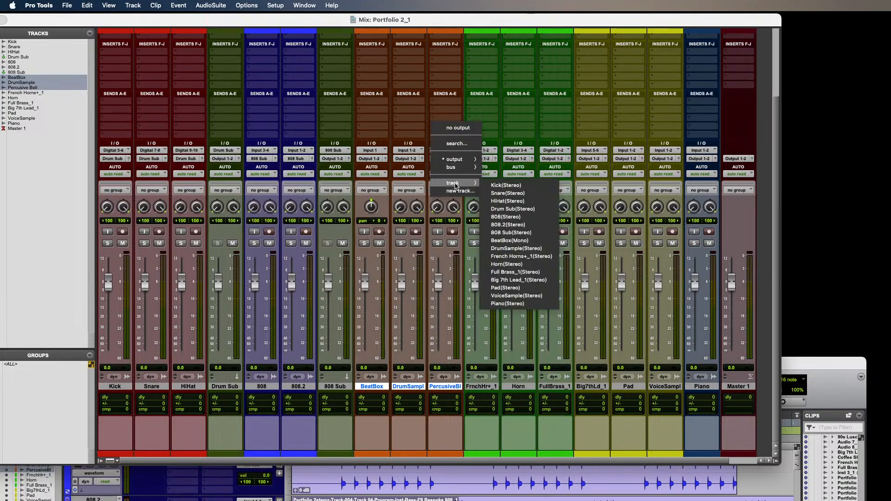
left_click(467, 209)
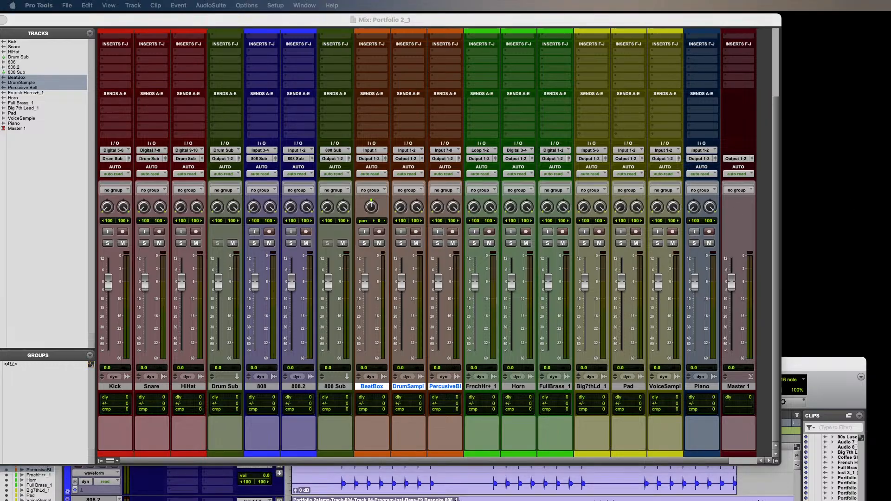
key("super+shift+n")
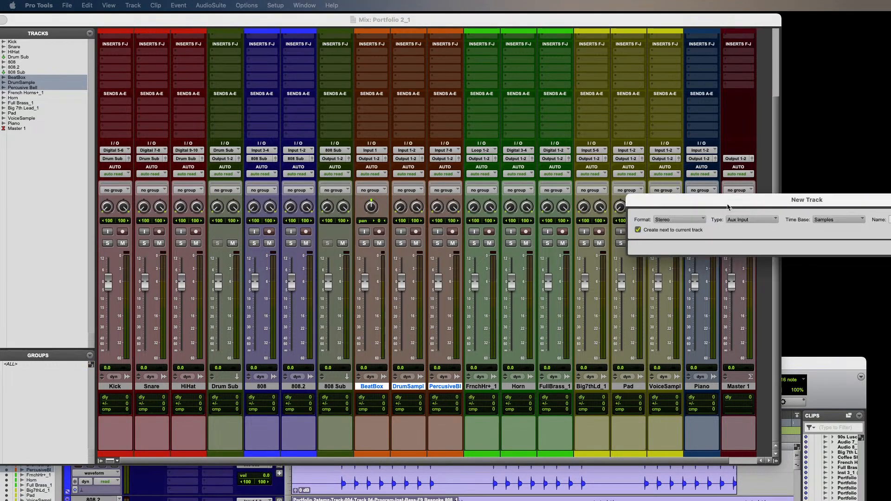
left_click_drag(726, 199, 422, 197)
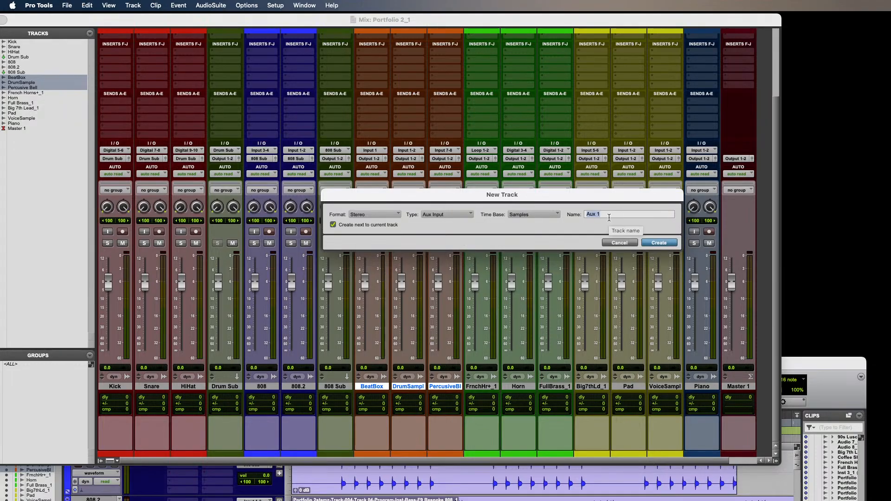
type("Percusive Sub")
key("Return")
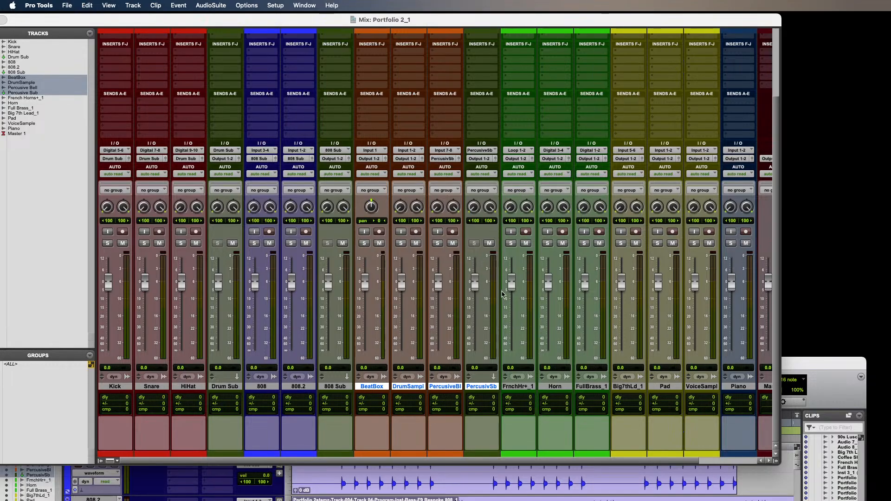
Route the DrumSample and BeatBox outputs to the existing Percusive Sub (Stereo) bus.
right_click(405, 161)
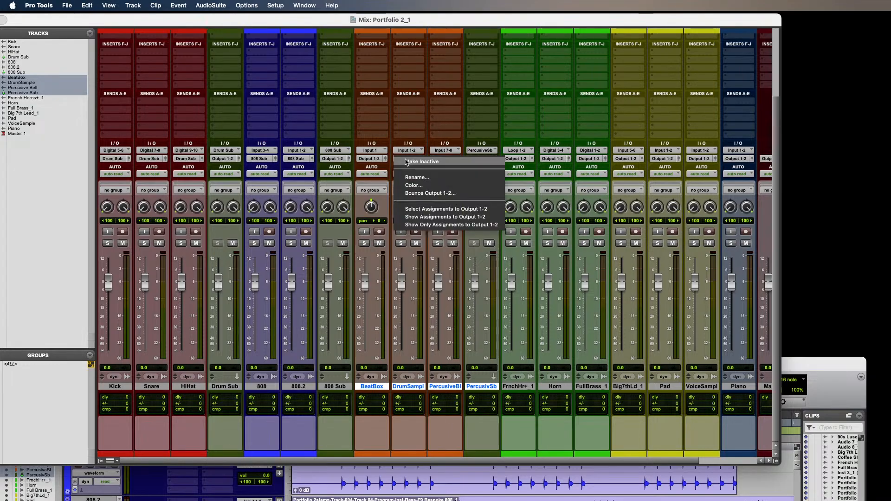
left_click(379, 162)
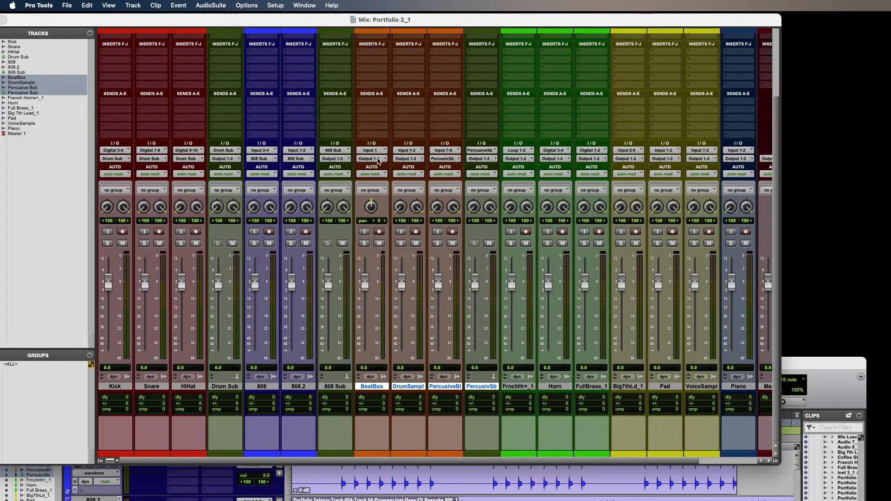
left_click(404, 159)
mouse_move(413, 167)
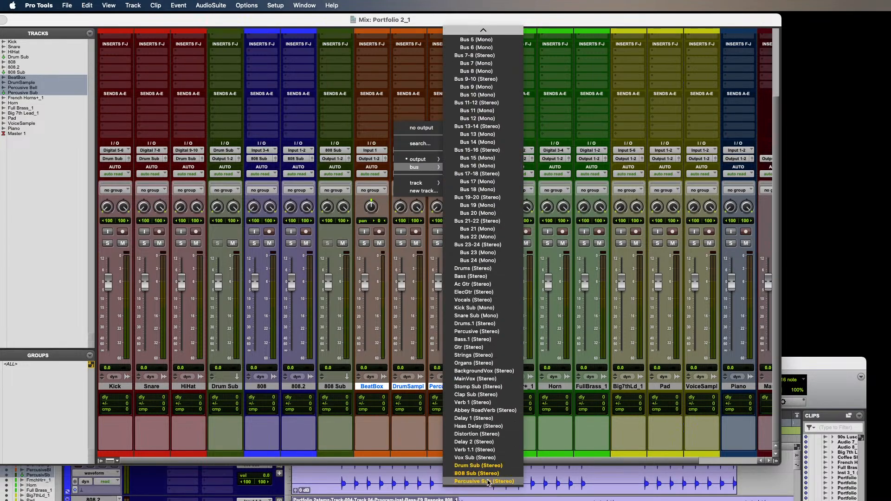
left_click(487, 483)
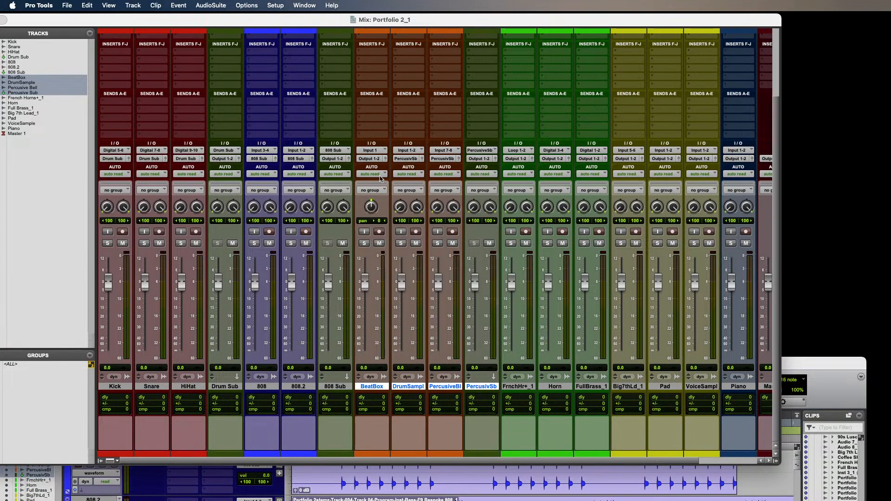
left_click(371, 158)
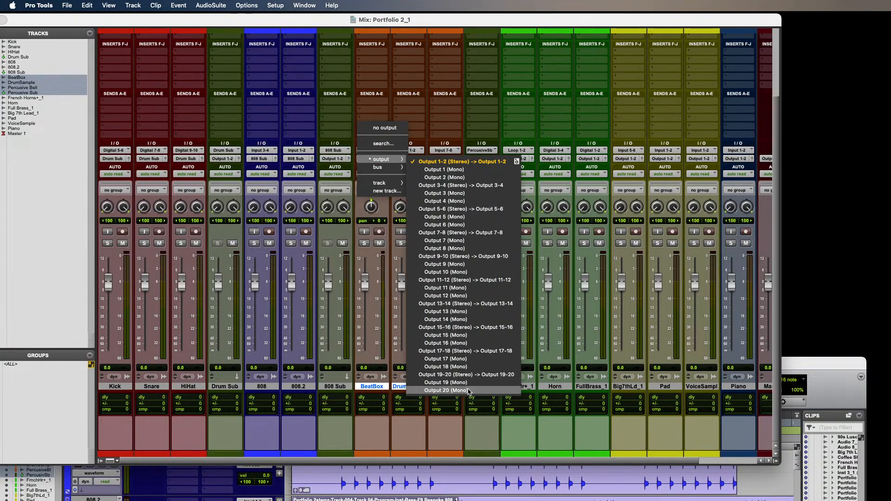
mouse_move(380, 167)
mouse_move(439, 483)
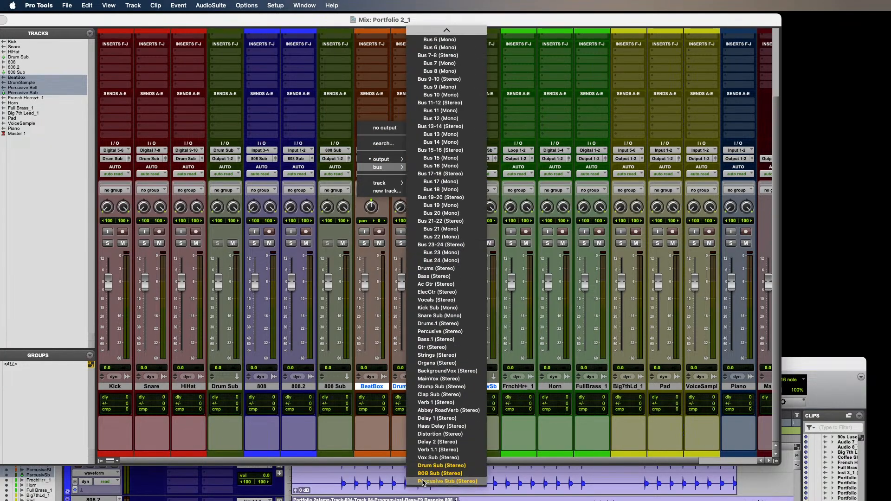
left_click(439, 482, "alt+shift")
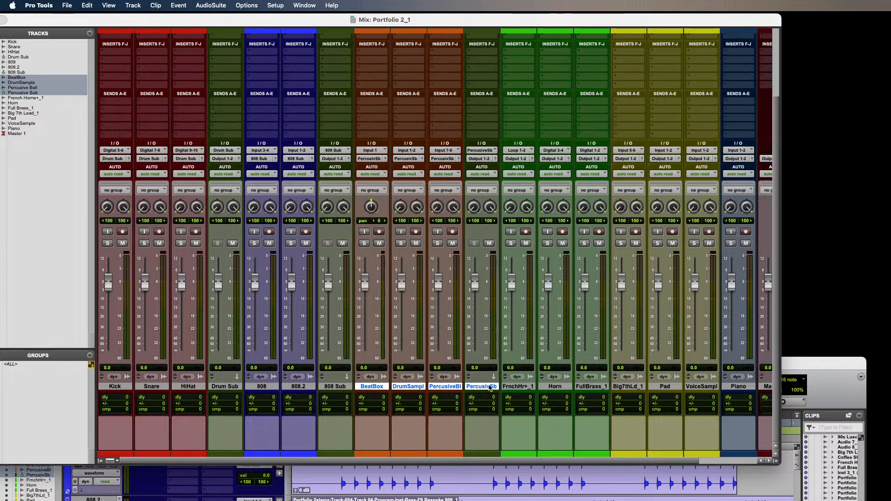
Select French Horns+_1 through Full Brass_1 and route the Full Brass_1 output to a new stereo Aux Input named Horn Sub, next to the current track.
left_click(515, 387)
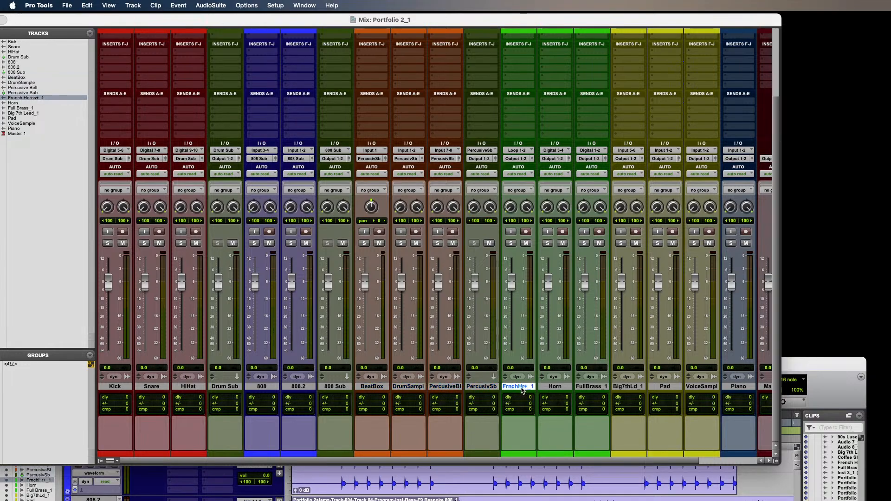
left_click(550, 388, "shift")
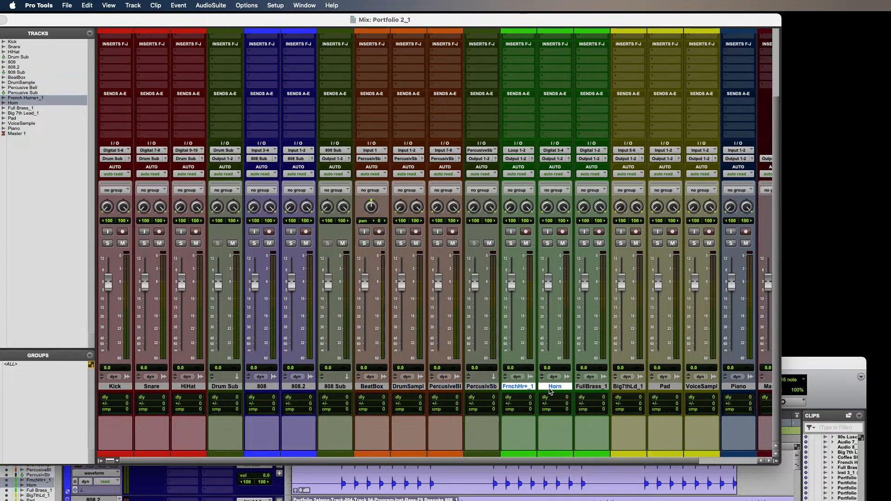
left_click(594, 388, "shift")
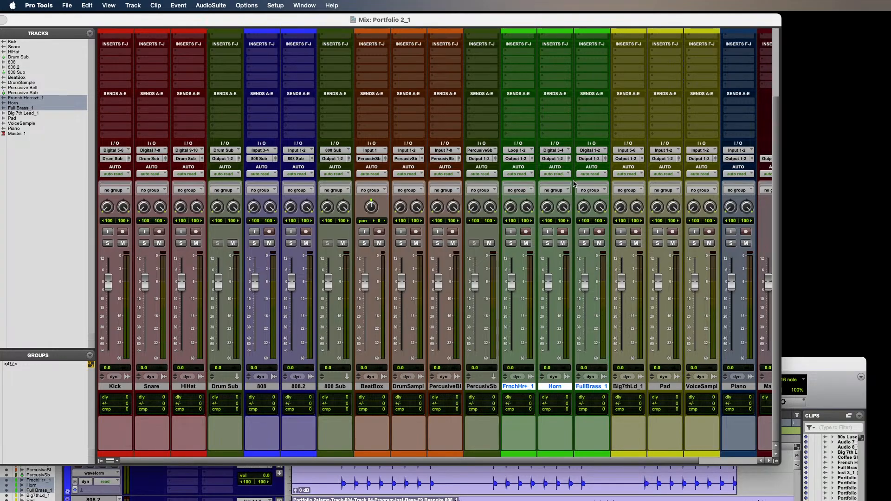
left_click(595, 160)
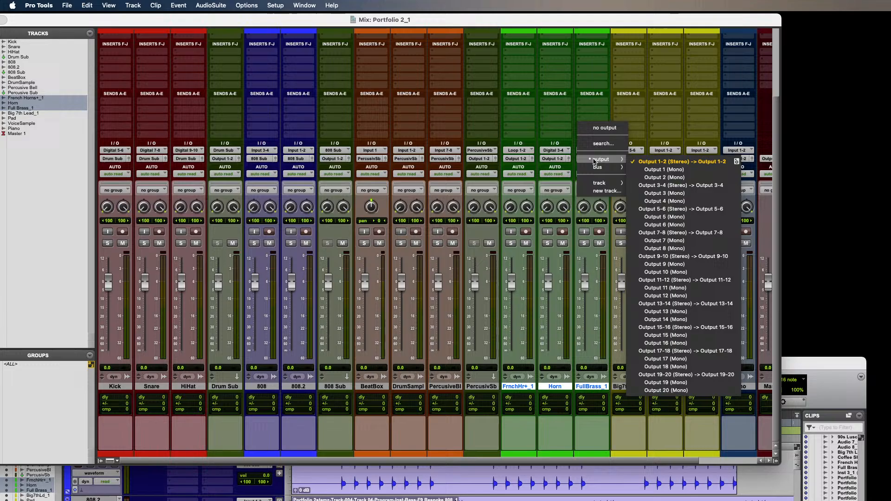
left_click(600, 192)
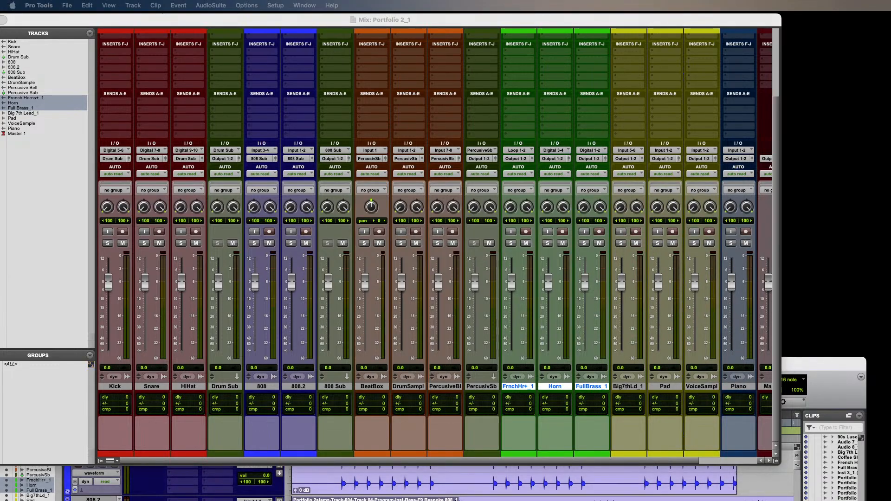
left_click_drag(683, 196, 185, 187)
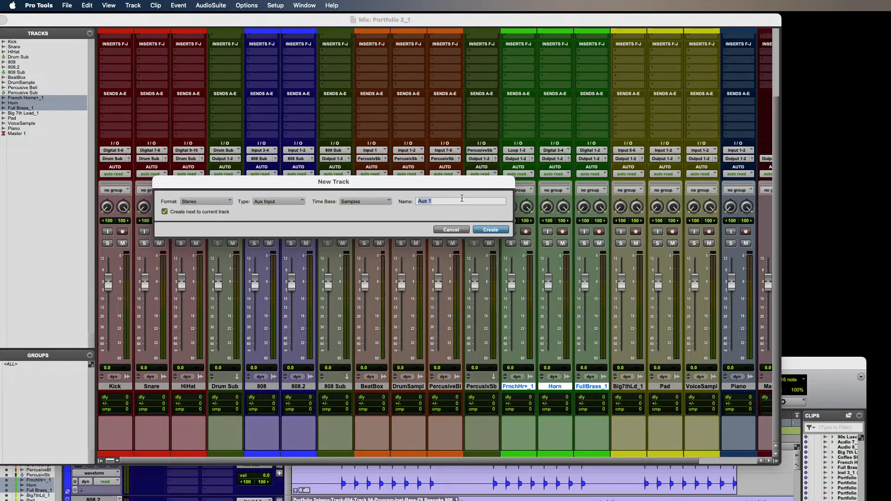
type("Horn Sub")
key("Return")
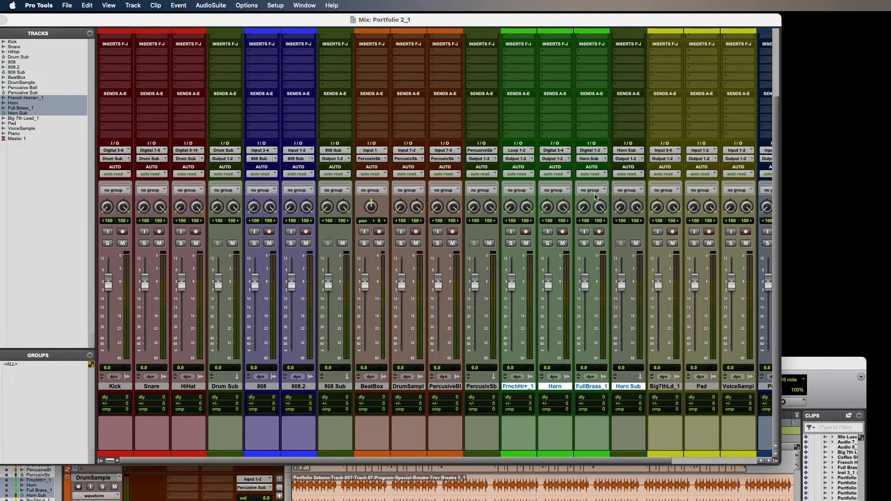
Route the French Horns+_1 and Horn outputs to the existing Horn Sub (Stereo) bus.
left_click(518, 160)
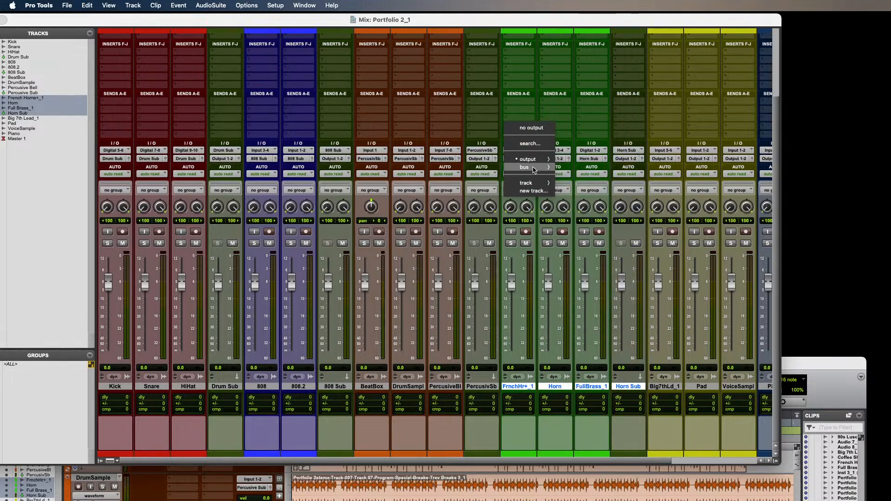
mouse_move(534, 168)
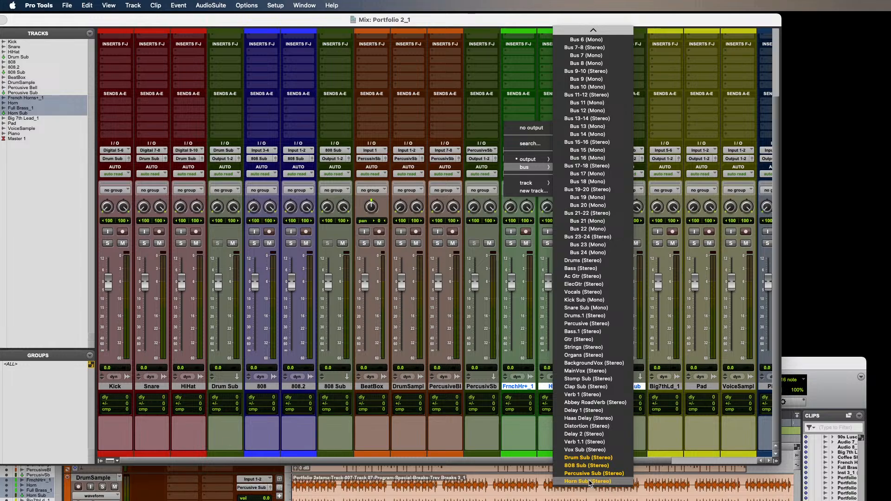
left_click(590, 483)
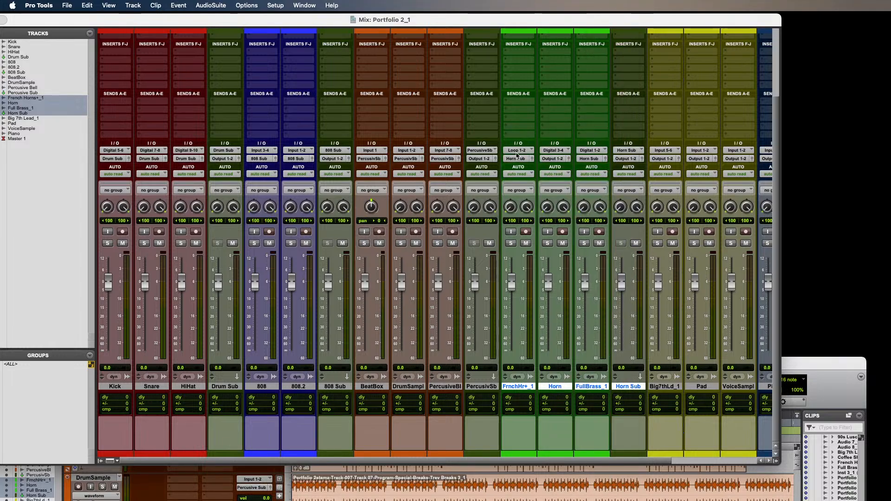
left_click(554, 159)
mouse_move(565, 159)
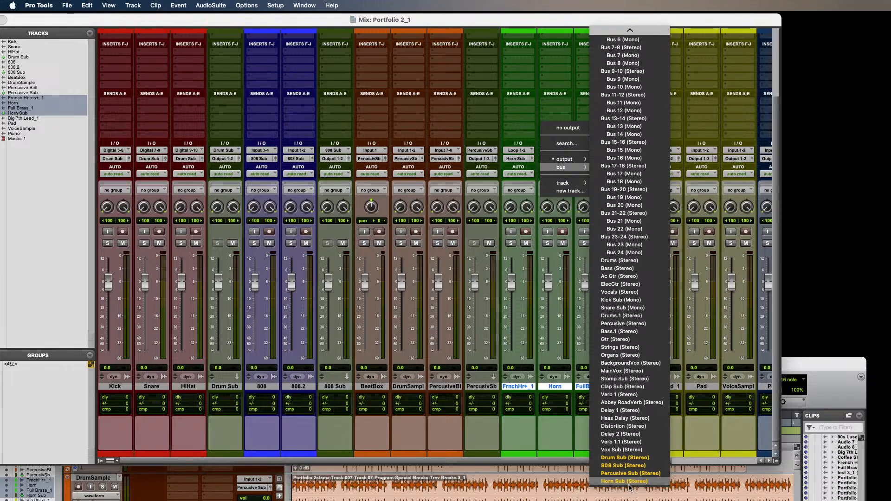
left_click(631, 481)
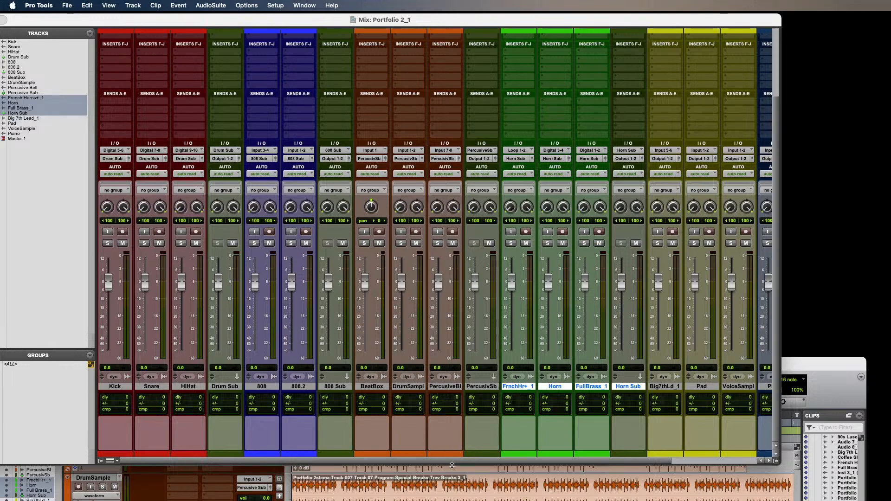
Select Big 7th Lead_1 through VoiceSample and route the VoiceSample output to a new stereo Aux Input named Pad Sub, next to the current track.
left_click_drag(453, 463, 538, 463)
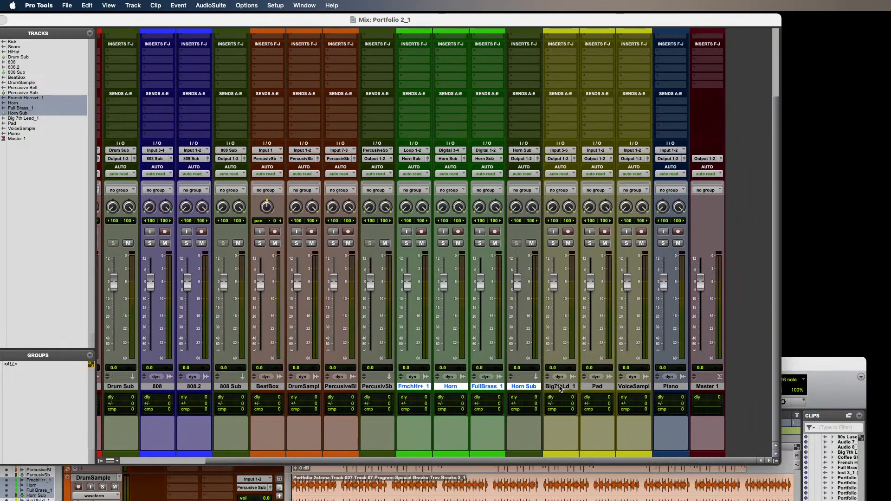
left_click(518, 387)
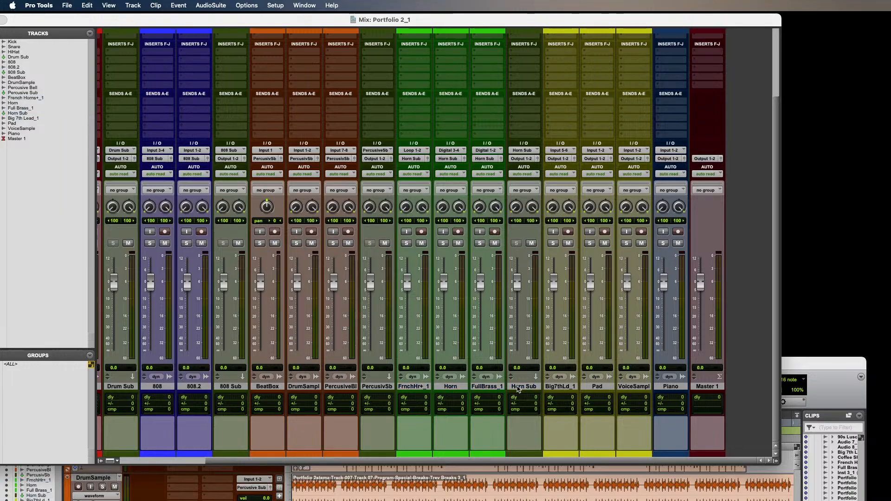
left_click(567, 387)
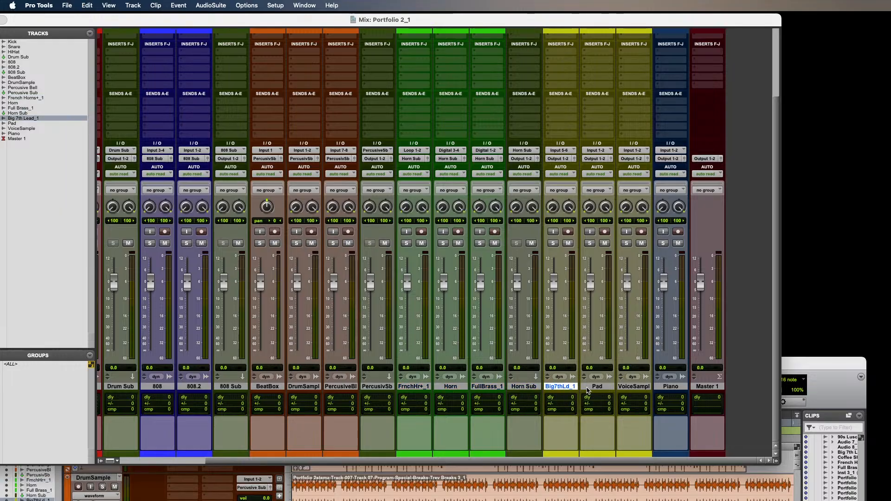
left_click(633, 387, "shift")
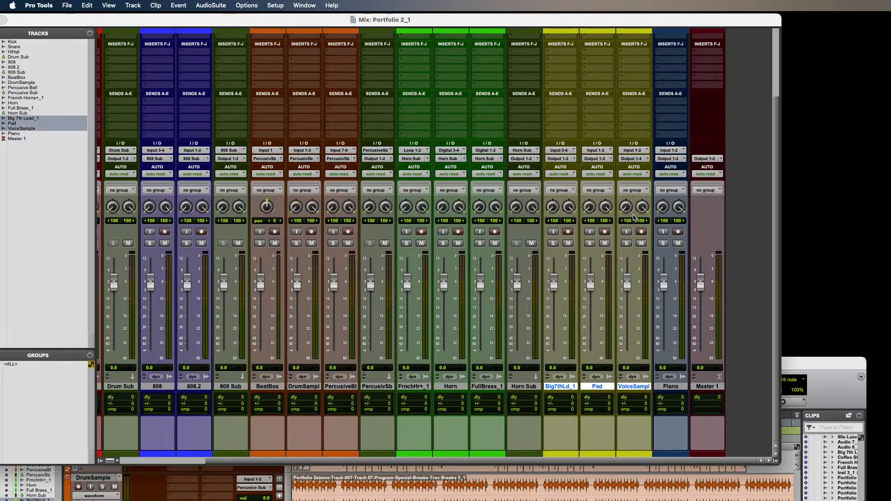
left_click(634, 160)
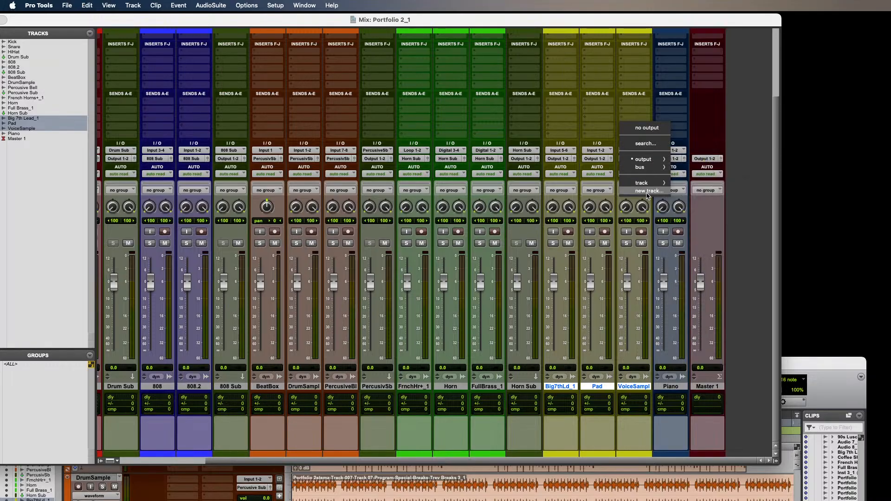
left_click(690, 219)
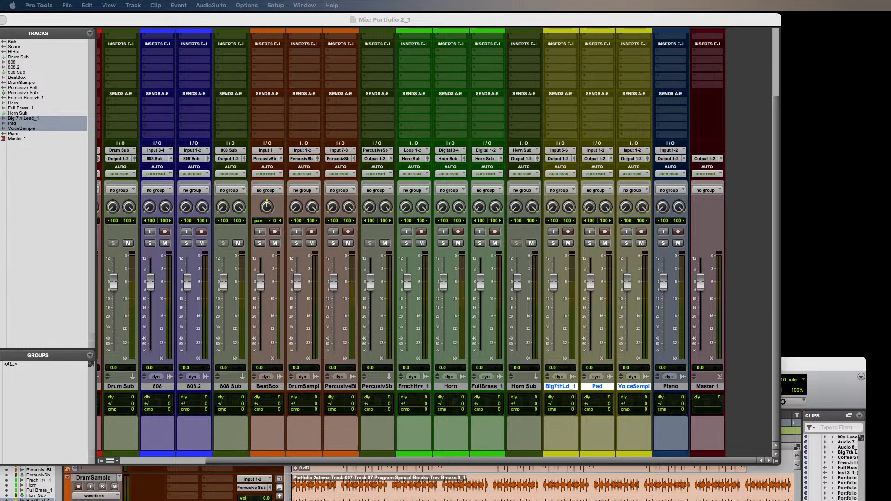
key("super+shift+n")
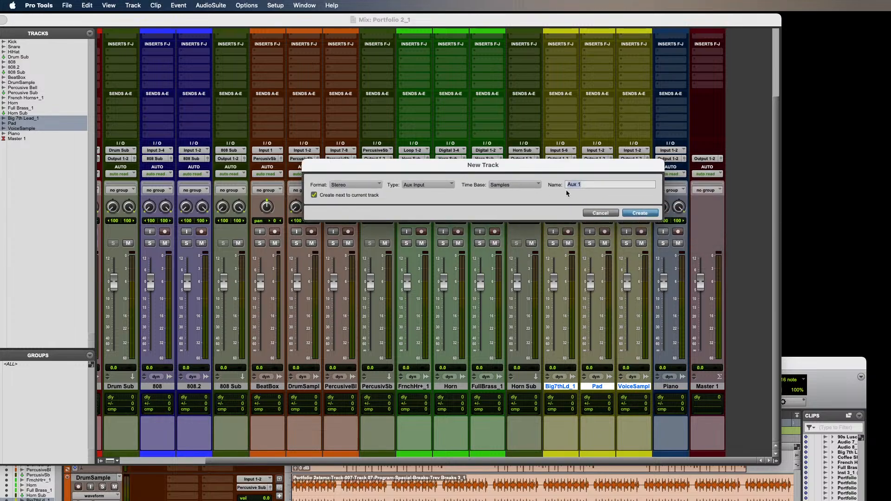
type("Pad Sub")
left_click(639, 213)
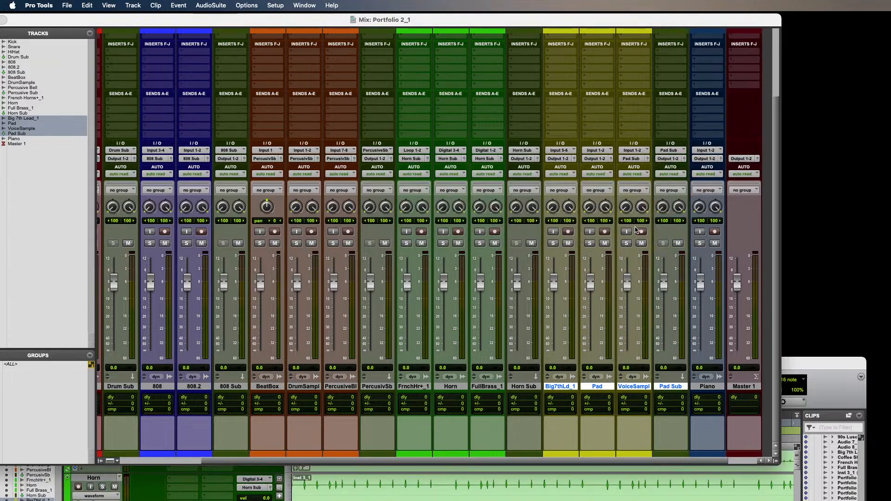
Clear the track selection and route the Big 7th Lead_1 and Pad outputs to the existing Pad Sub (Stereo) bus.
left_click(596, 387)
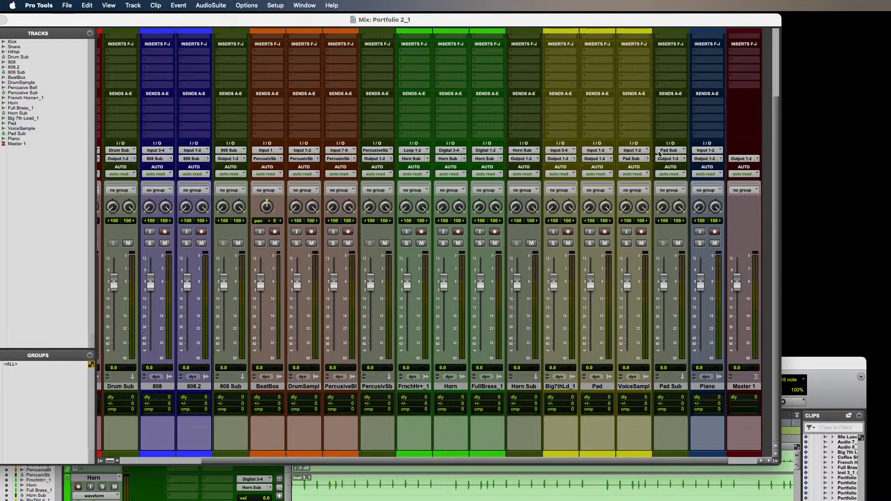
left_click(564, 162)
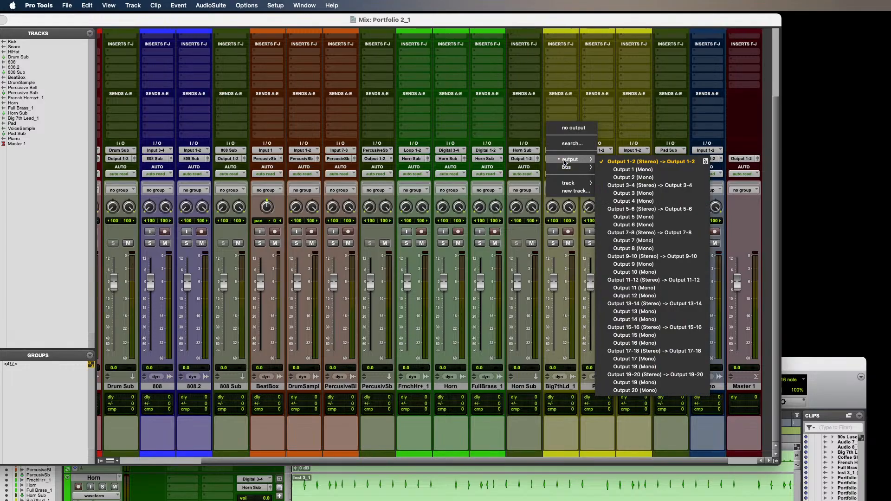
mouse_move(578, 171)
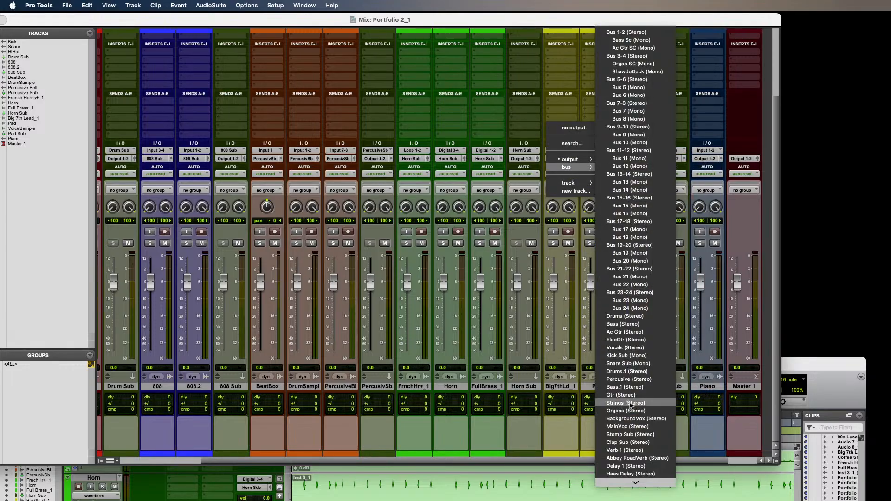
mouse_move(648, 481)
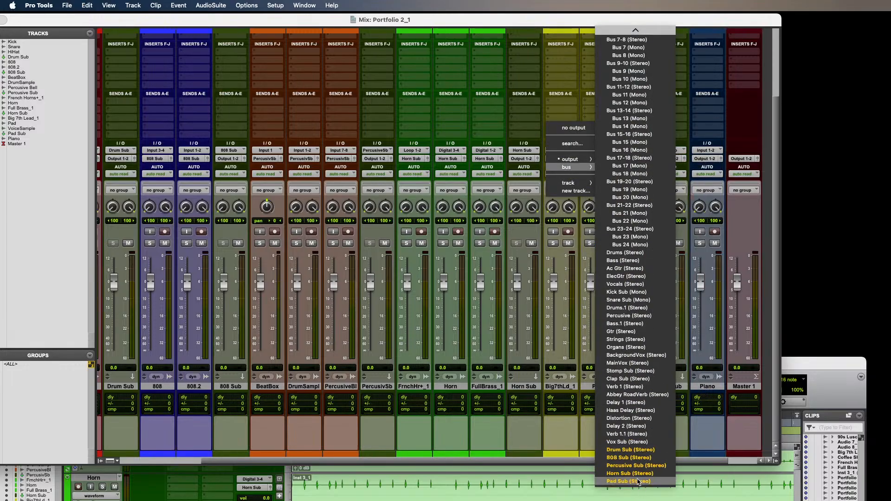
left_click(640, 482)
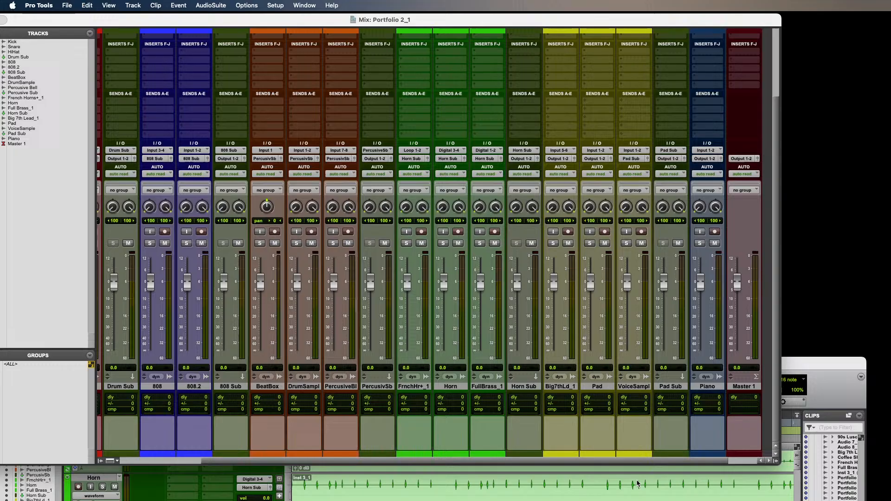
left_click(603, 162)
mouse_move(624, 168)
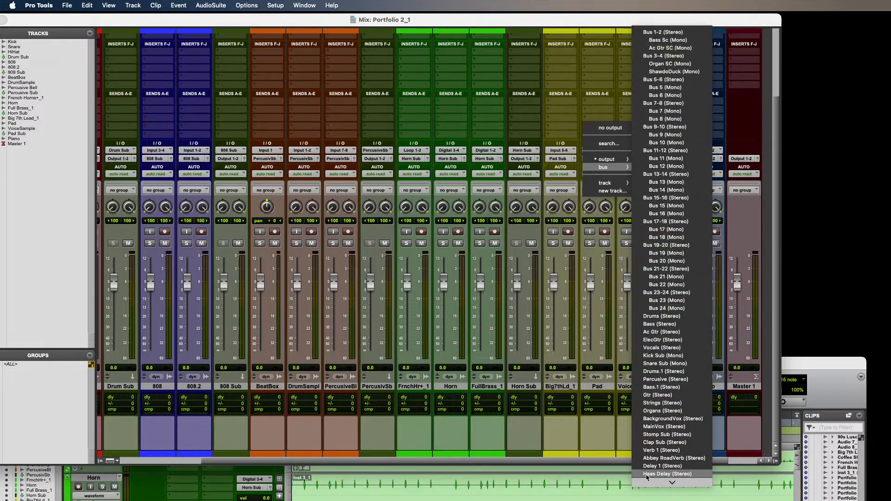
left_click(664, 483)
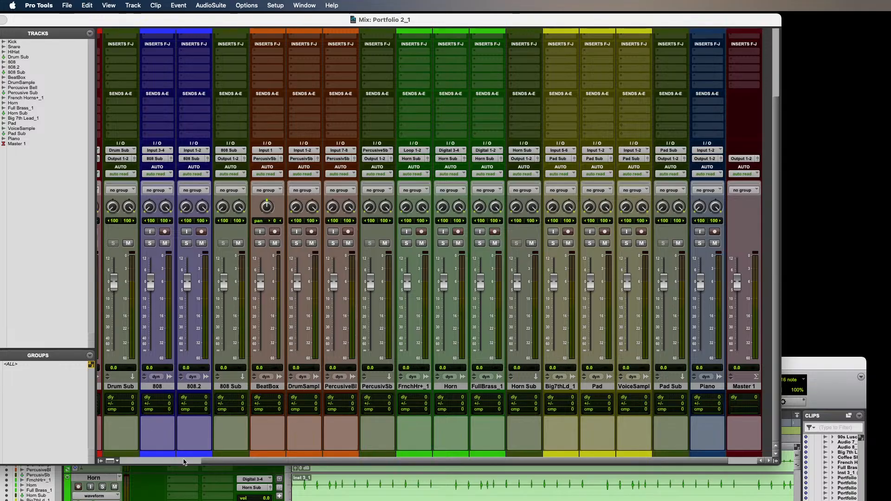
Start a new Mix/Edit group named Drums and assign it the ID d in bank 1.
left_click_drag(234, 461, 94, 461)
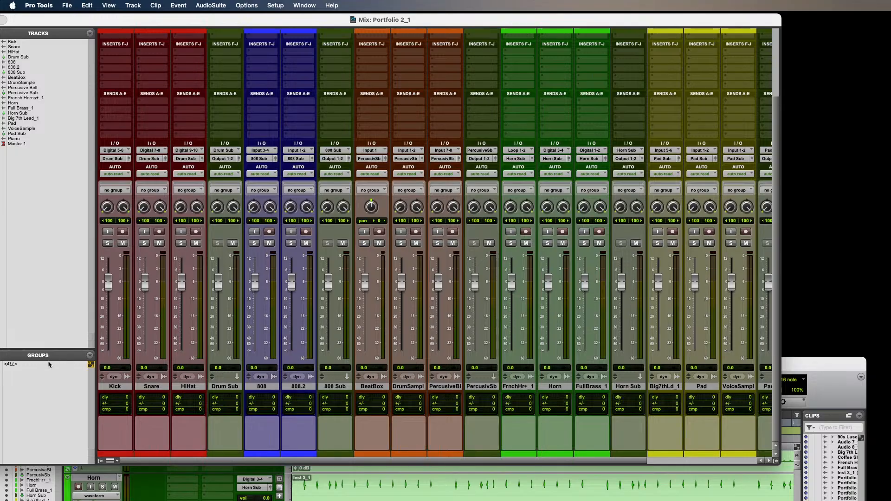
left_click(89, 356)
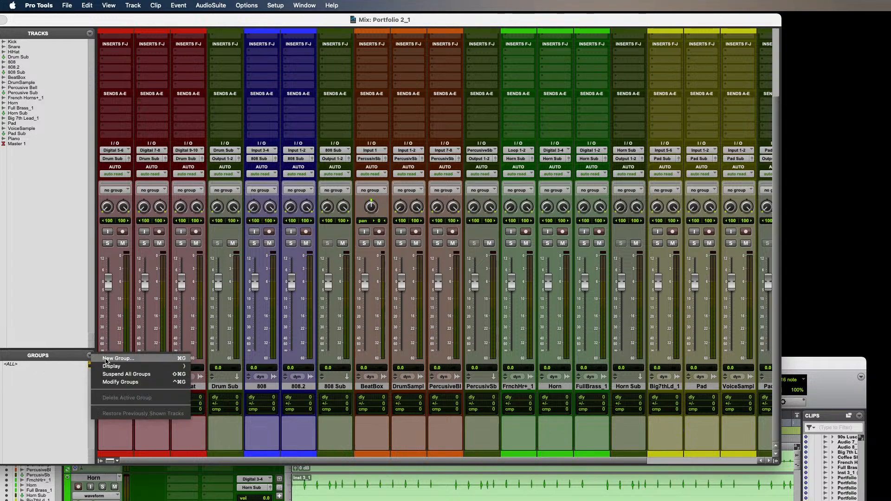
left_click(107, 360)
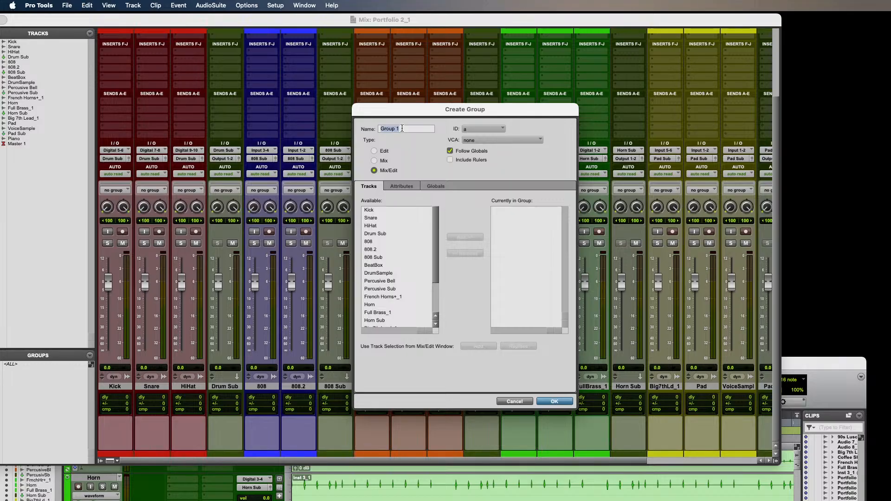
type("Drums")
left_click(500, 130)
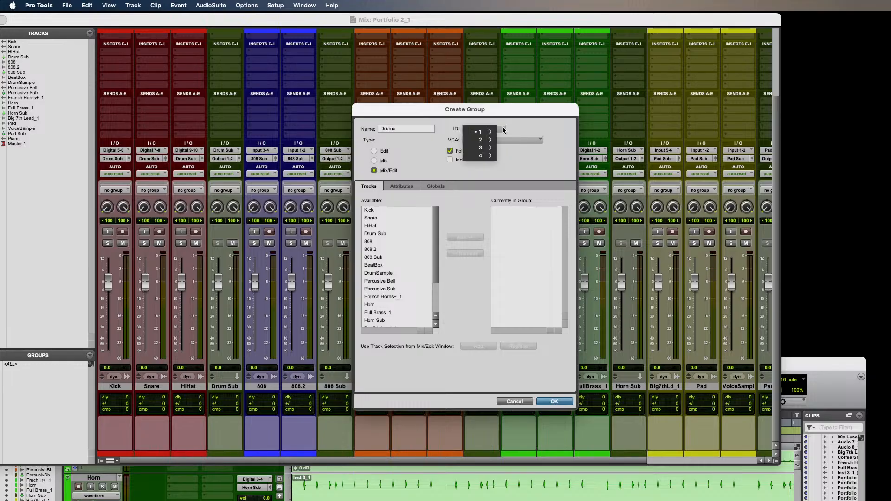
mouse_move(491, 133)
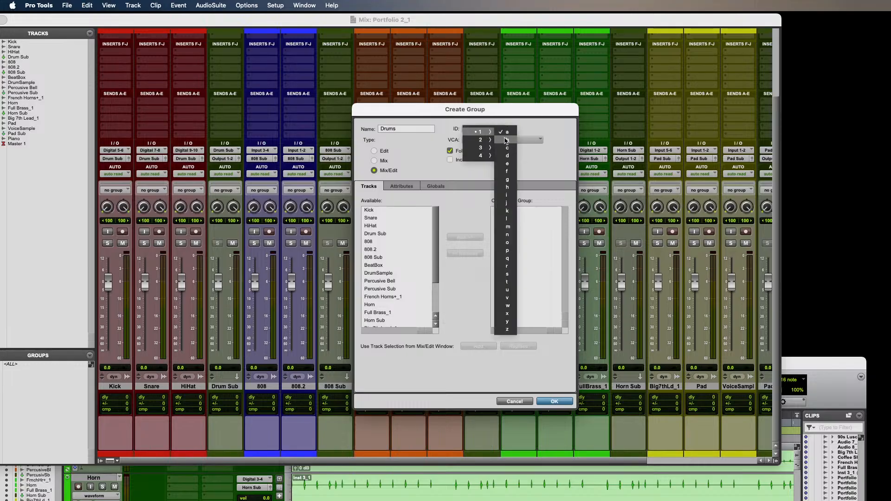
left_click(506, 157)
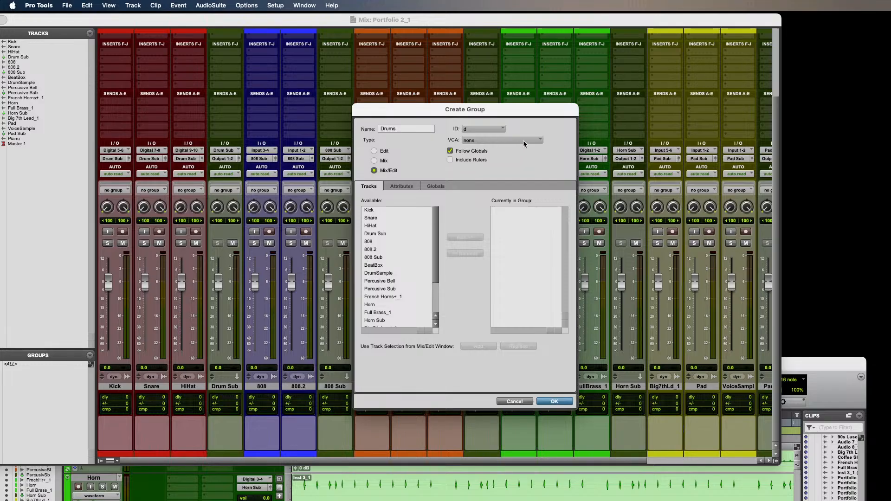
Add the Kick, Snare and HiHat tracks to the Drums group.
left_click(388, 210)
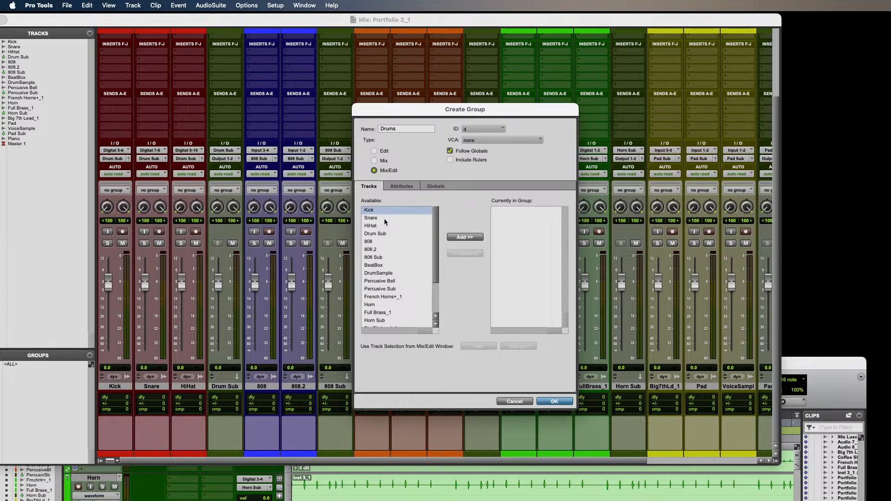
left_click(384, 218, "shift")
left_click(383, 225)
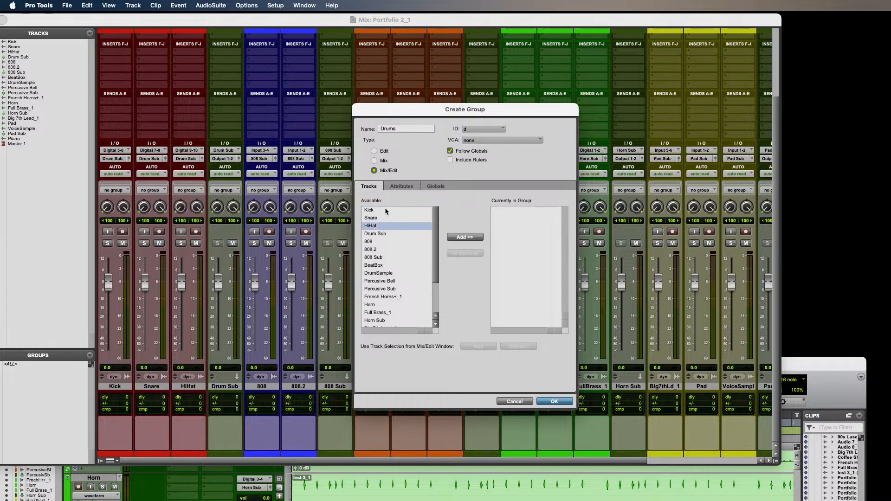
left_click(386, 209)
left_click(464, 237)
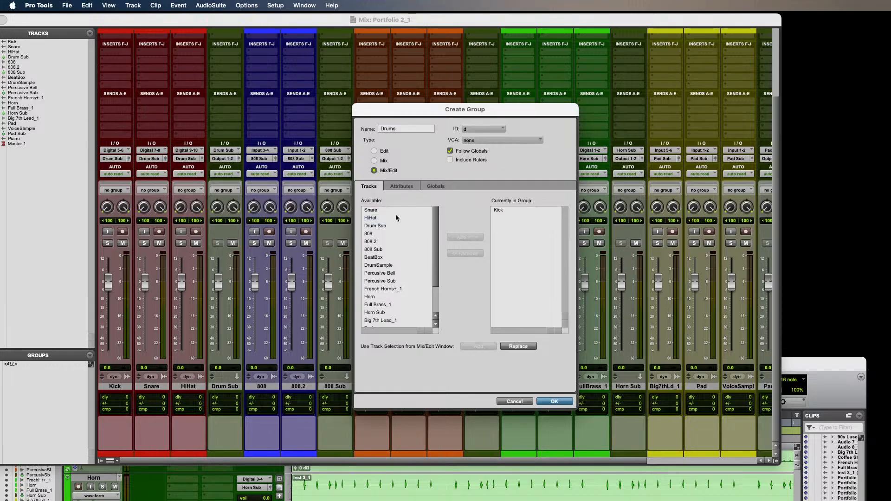
left_click(385, 210)
left_click(468, 237)
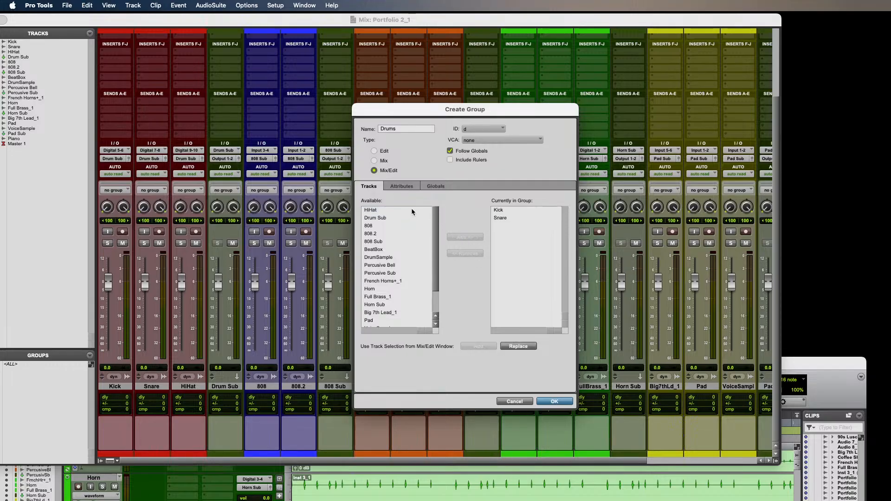
left_click(406, 210)
left_click(466, 238)
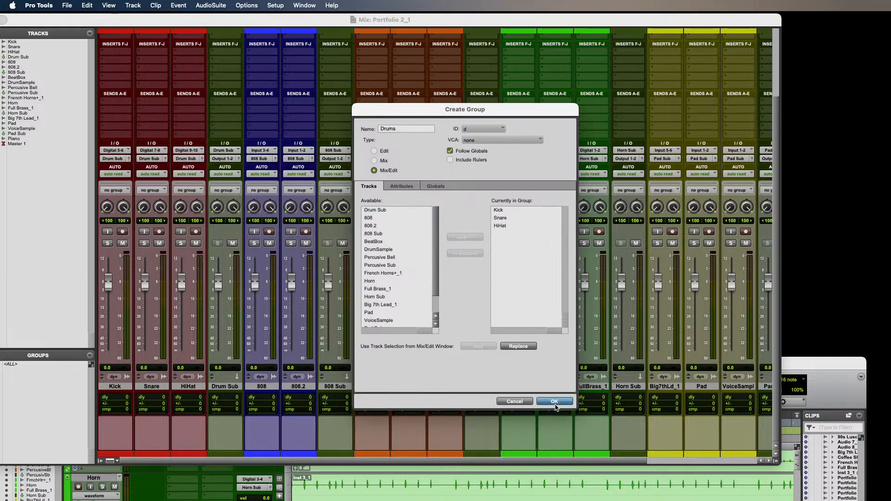
Review the Drums group's global attributes, create the group and lower the linked drum faders to -0.6 dB using the Snare fader.
left_click(408, 187)
left_click(440, 188)
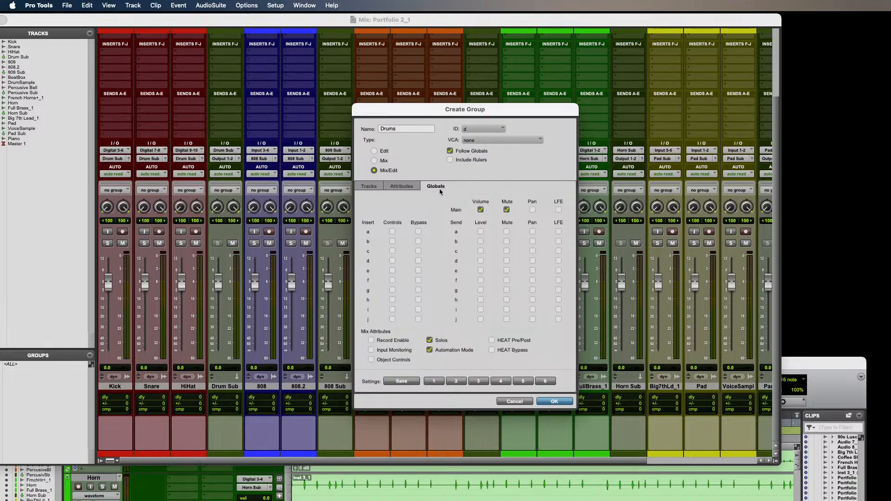
left_click(533, 211)
left_click(533, 211)
left_click(563, 403)
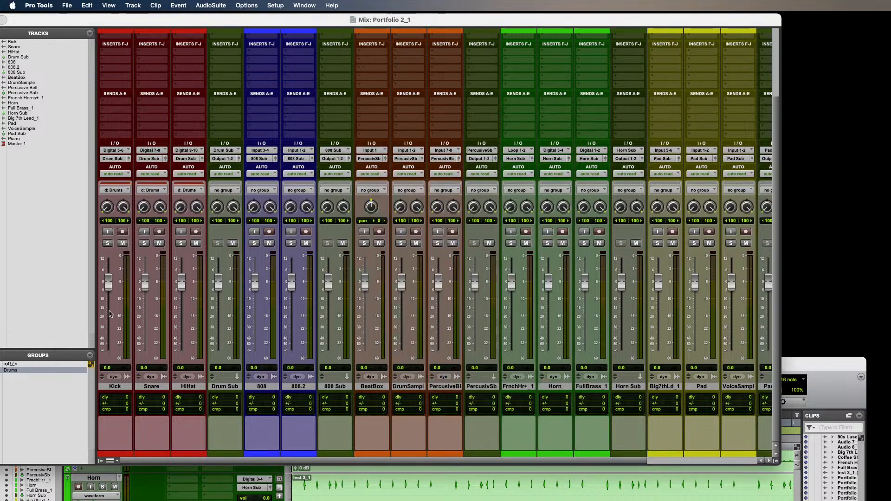
left_click_drag(144, 288, 145, 291)
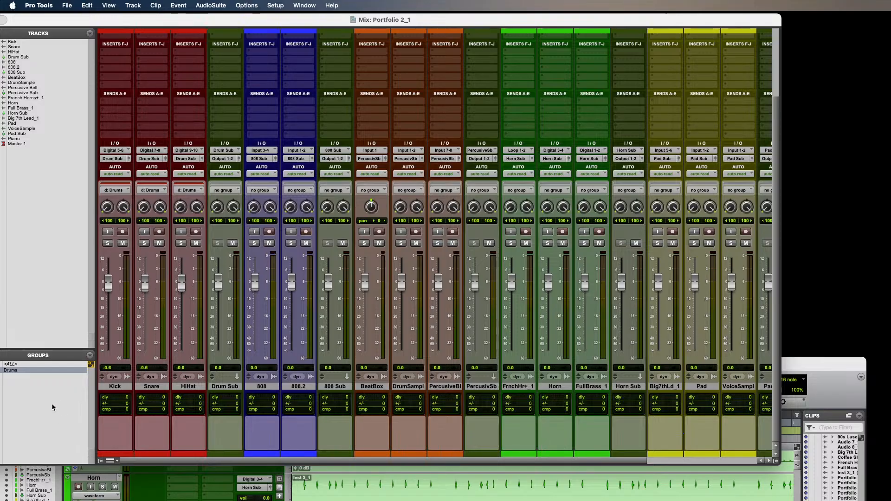
Start a new Mix/Edit group named 808 and assign it the ID o in bank 1.
left_click(89, 355)
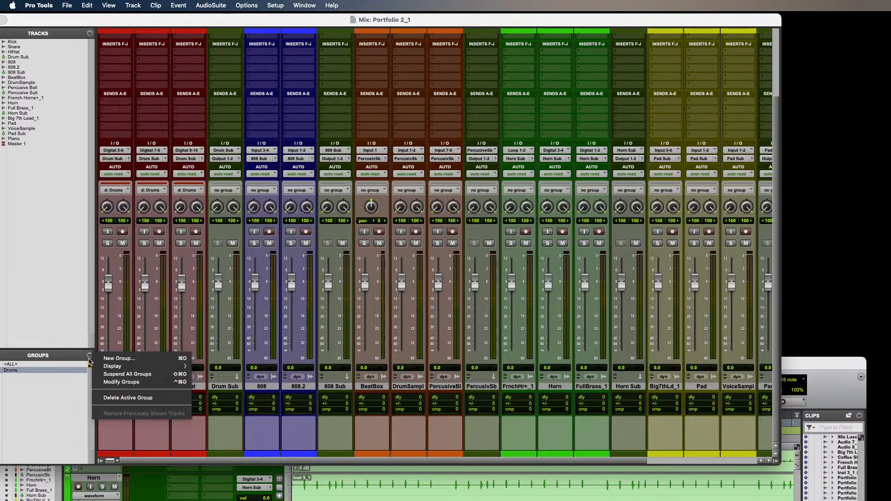
left_click(124, 360)
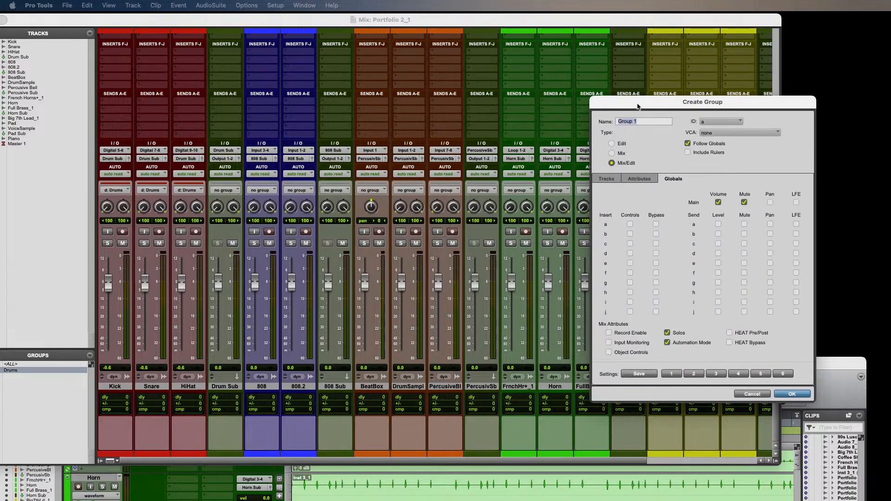
left_click_drag(638, 99, 526, 99)
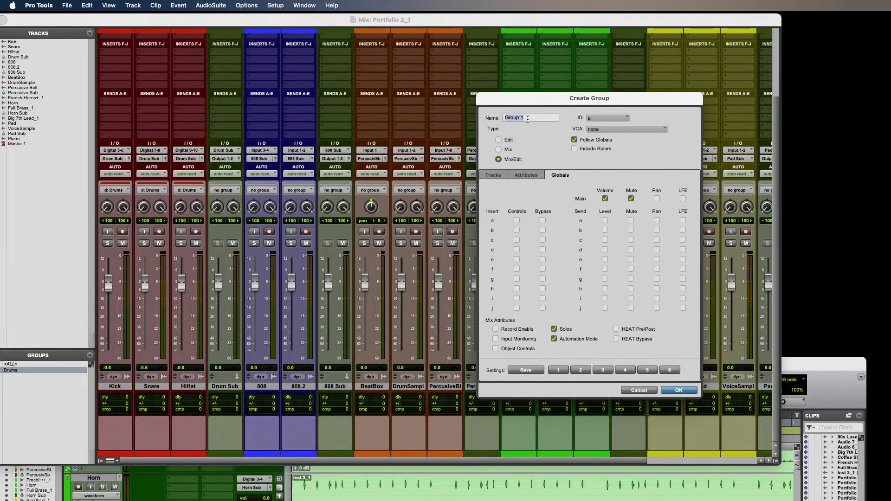
type("808")
left_click(625, 119)
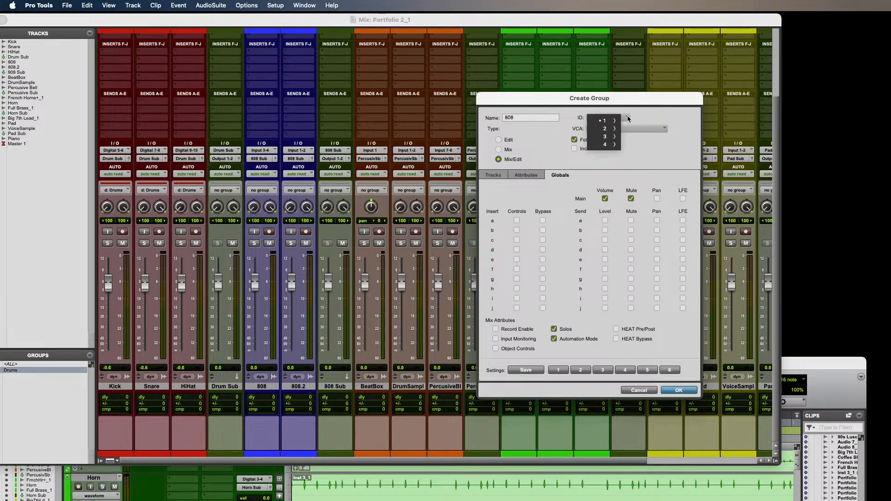
mouse_move(616, 122)
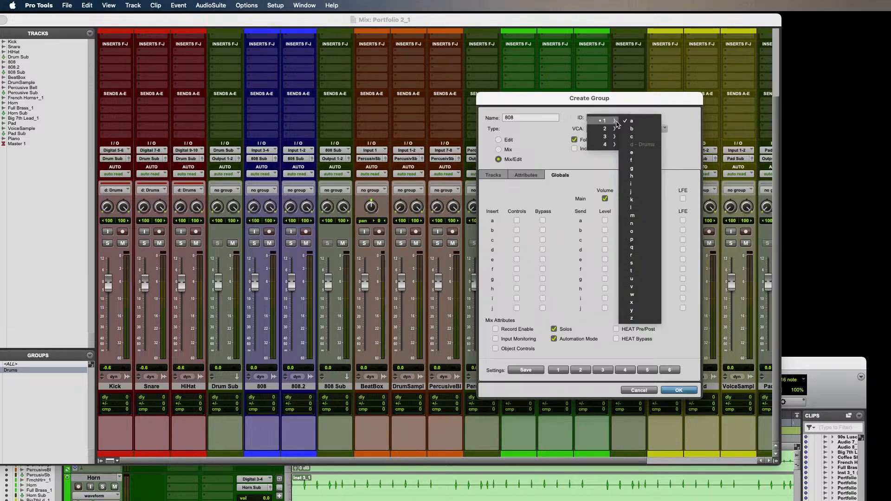
left_click(642, 232)
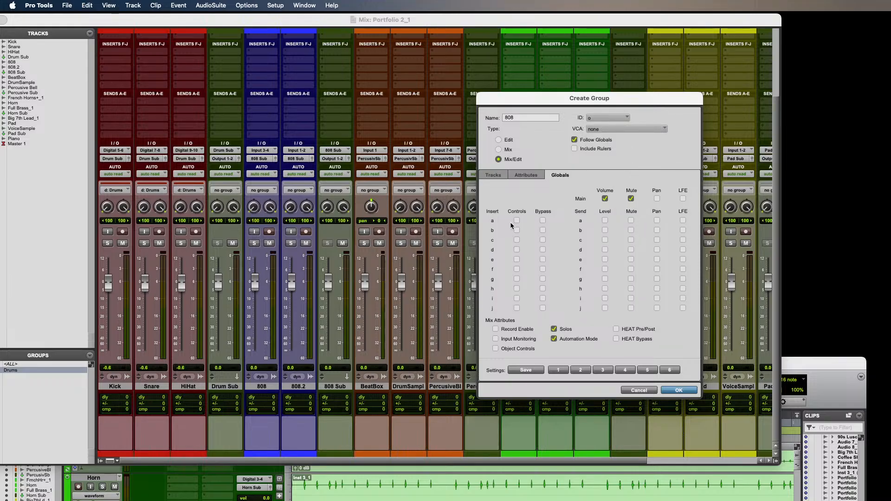
Add the 808 and 808.2 tracks to the 808 group, check its global attributes and create the group.
left_click(491, 175)
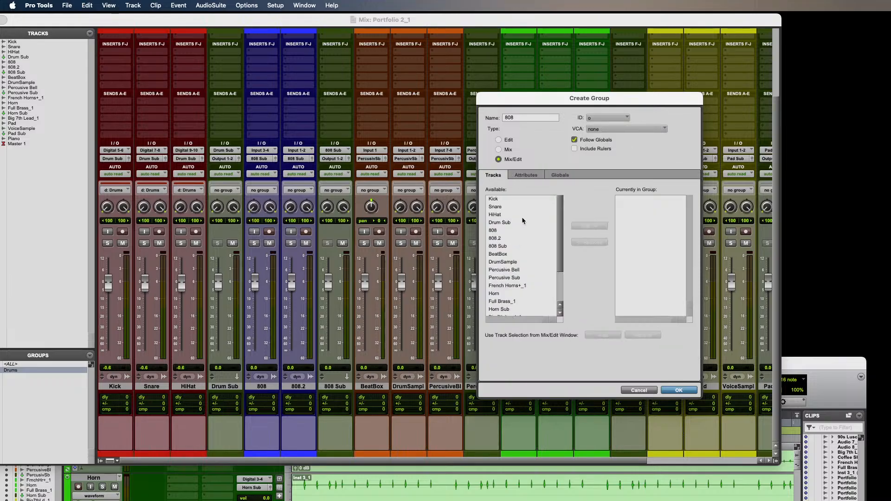
left_click(503, 231)
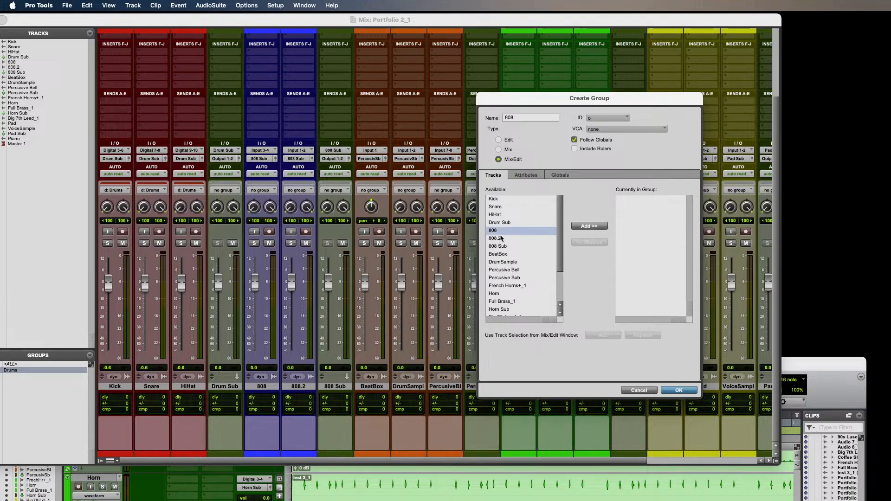
left_click(589, 226)
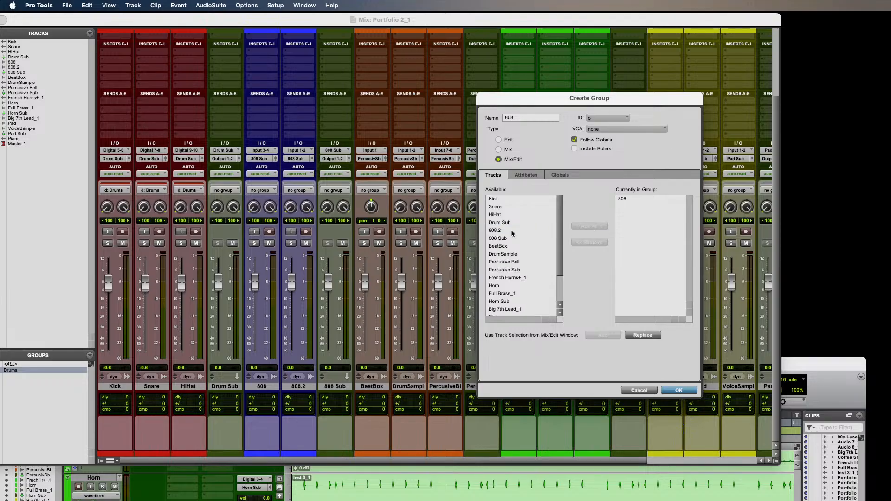
left_click(509, 230)
left_click(590, 226)
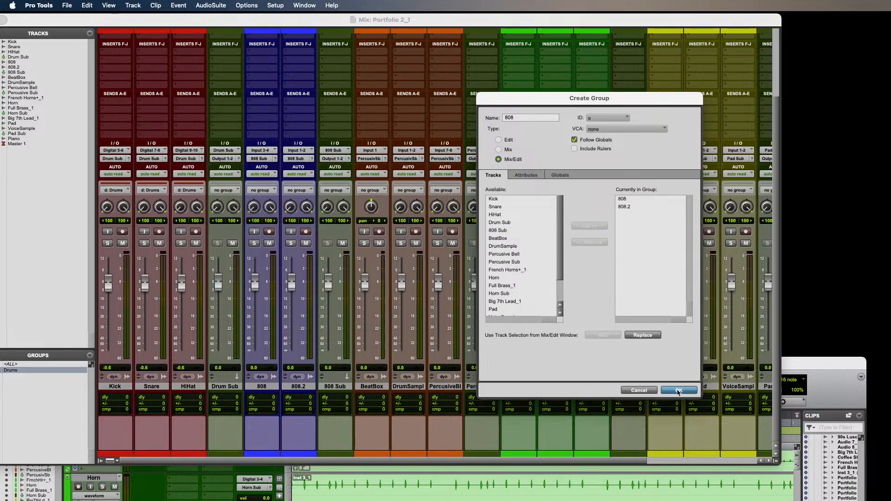
left_click(560, 175)
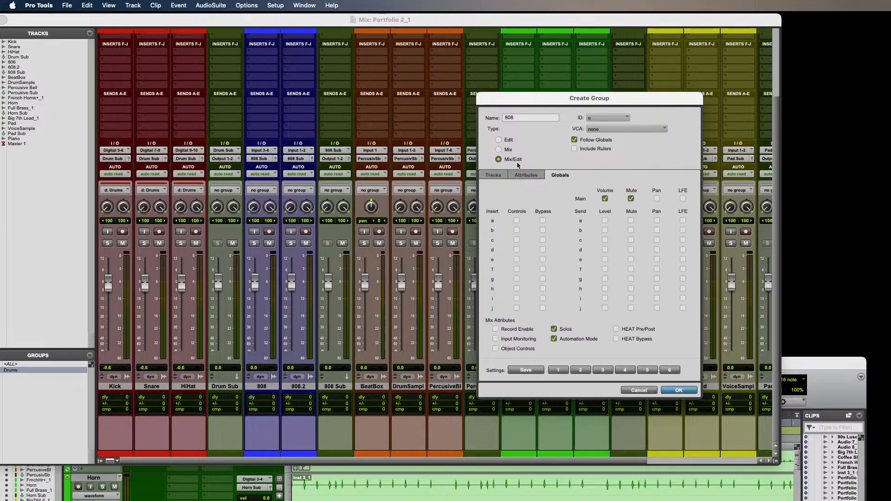
left_click(496, 175)
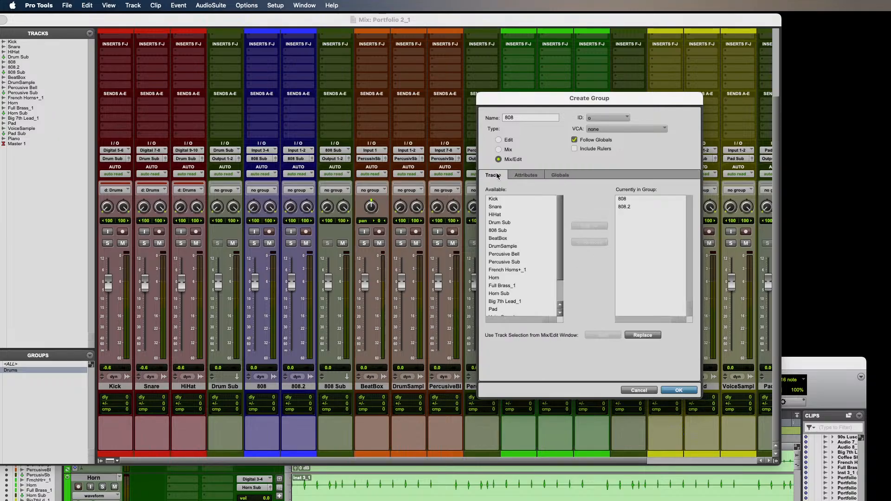
left_click(678, 391)
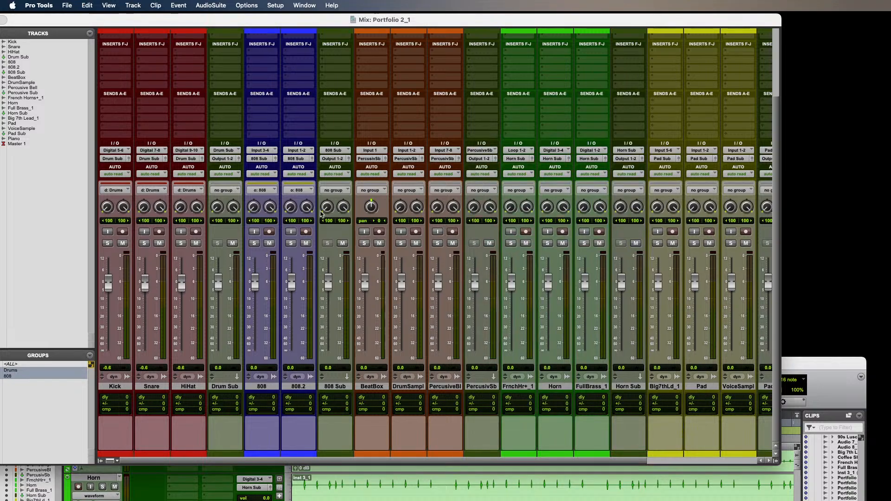
Start a new Mix/Edit group named Percusive.
left_click(89, 356)
left_click(112, 362)
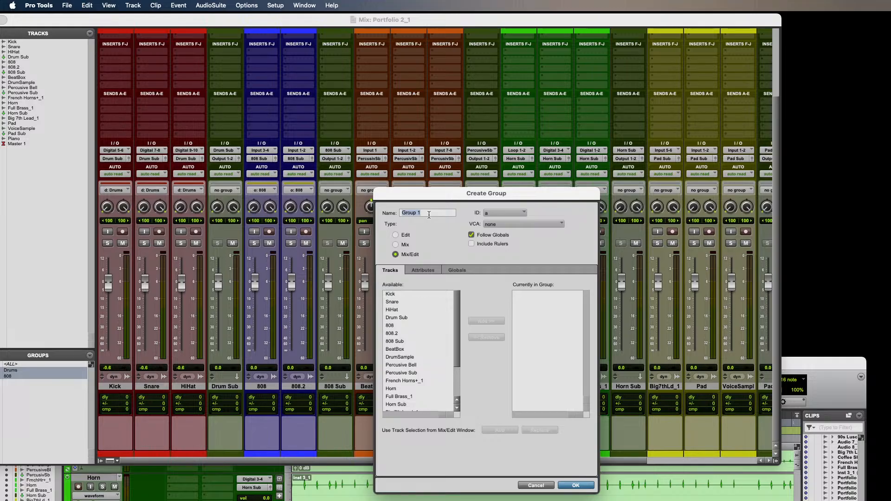
type("F")
type("erc")
type("us")
type("ive")
Add the BeatBox, DrumSample and Percusive Bell tracks to the Percusive group.
left_click(404, 351)
left_click(482, 325)
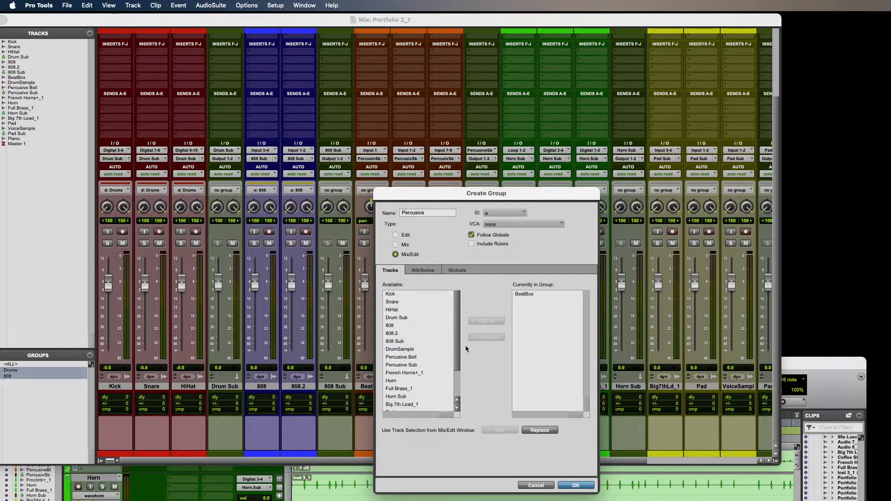
left_click(401, 350)
left_click(482, 325)
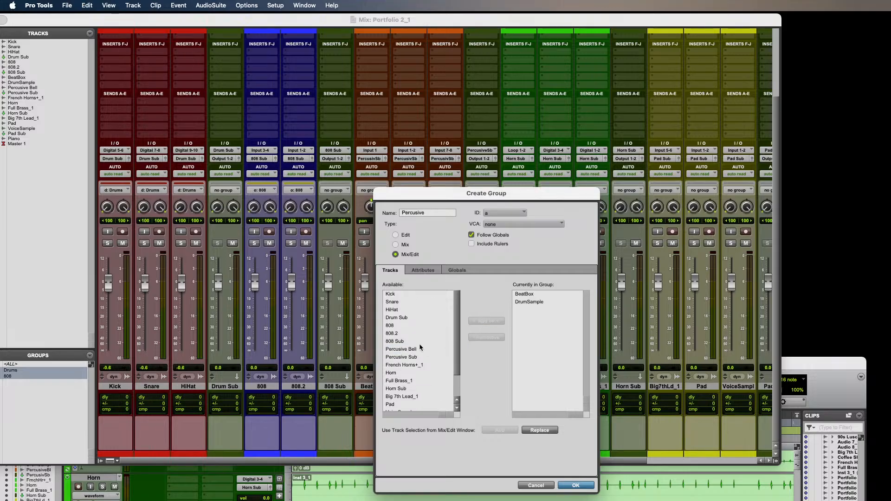
left_click(410, 352)
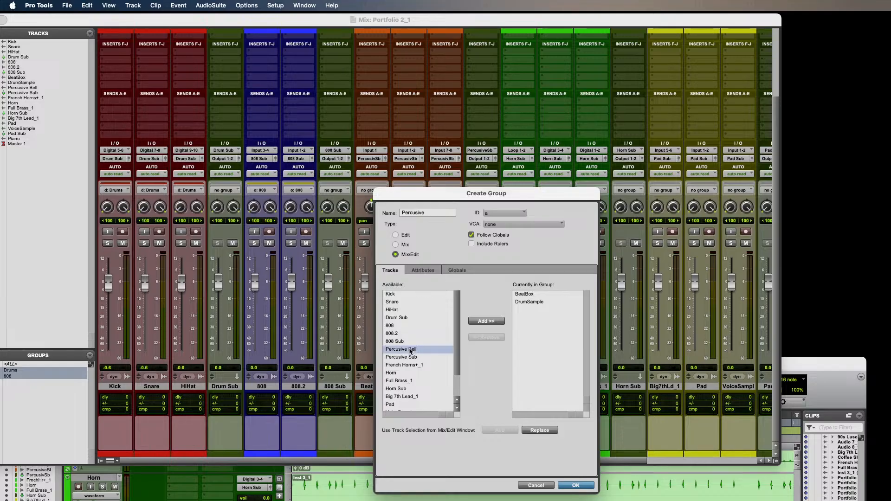
left_click(480, 323)
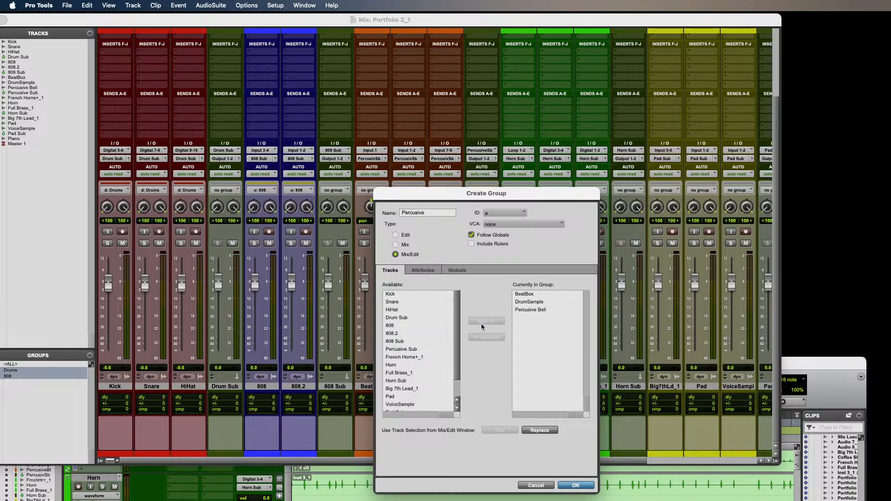
Assign the Percusive group the ID p in bank 1 and create the group.
left_click(525, 214)
mouse_move(508, 216)
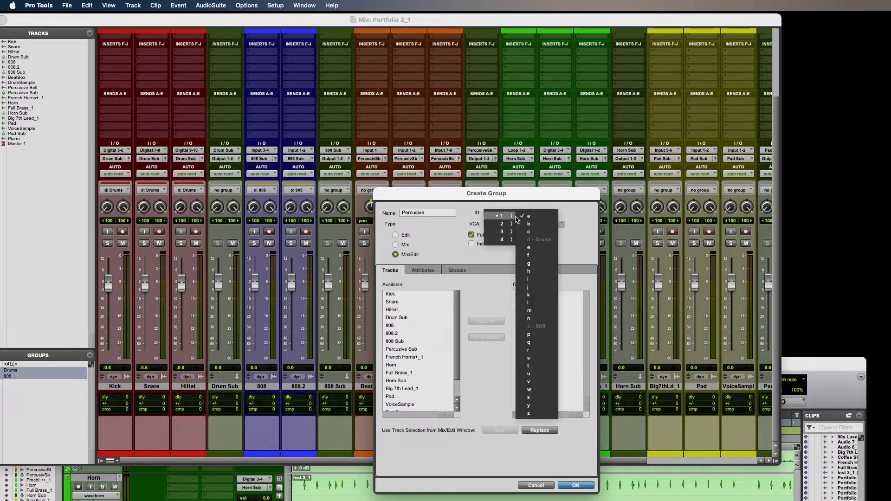
left_click(537, 335)
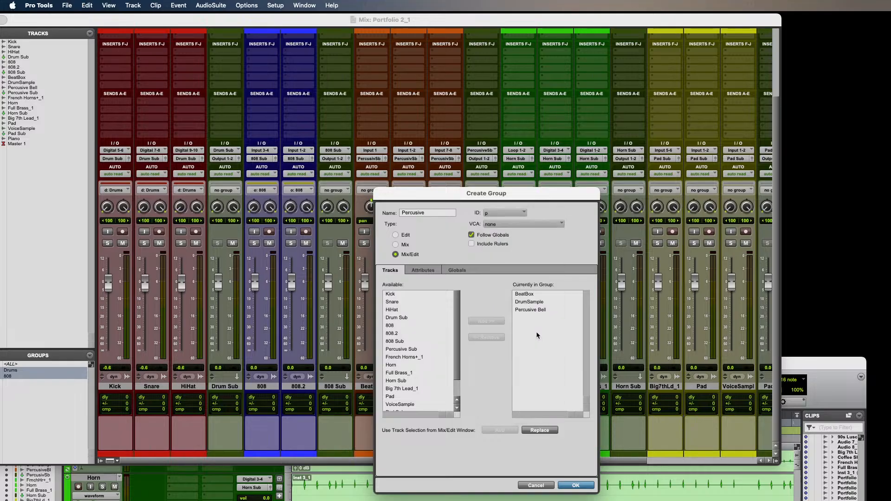
left_click(584, 486)
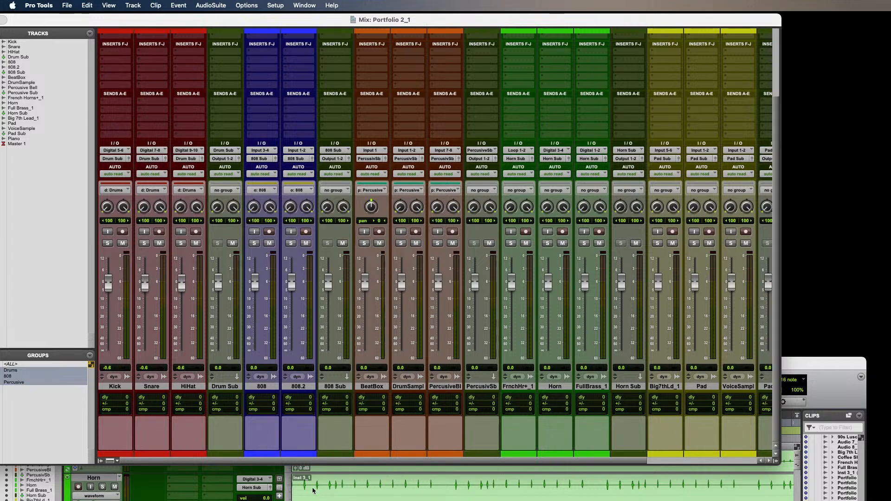
Start a new Mix/Edit group named Horns and assign it the ID h in bank 1.
left_click_drag(324, 462, 445, 464)
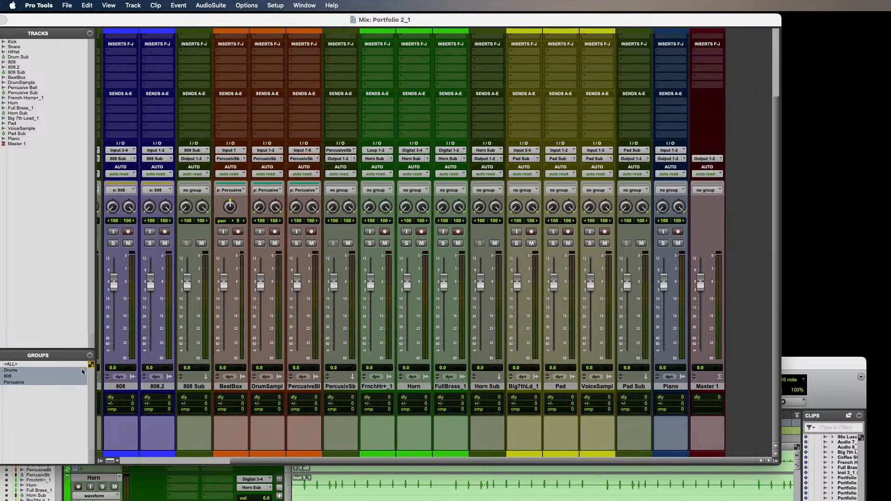
left_click(90, 356)
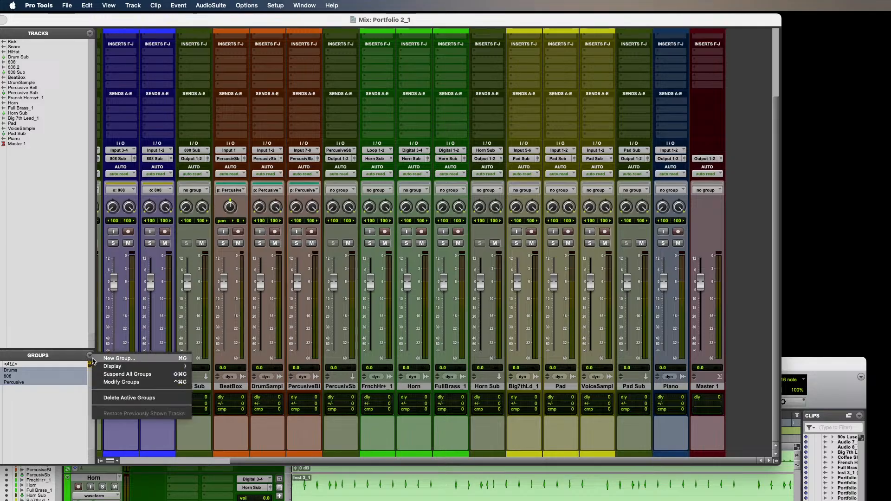
left_click(99, 357)
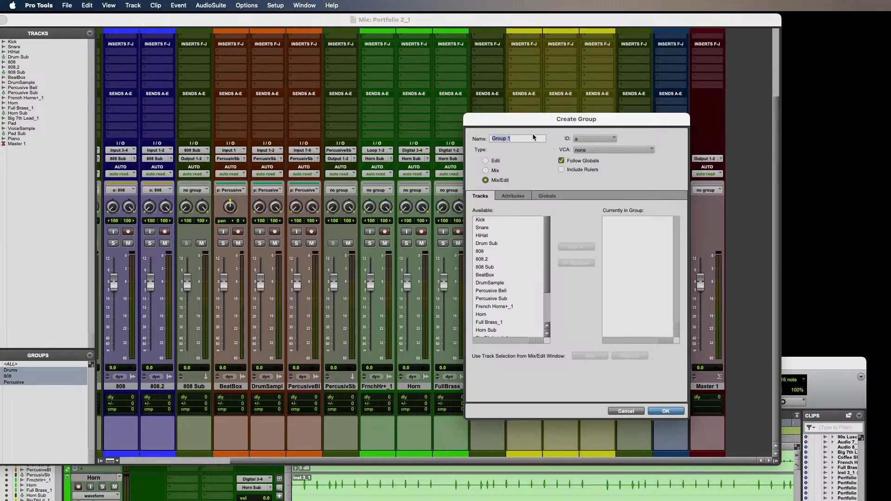
type("Horns")
left_click(614, 140)
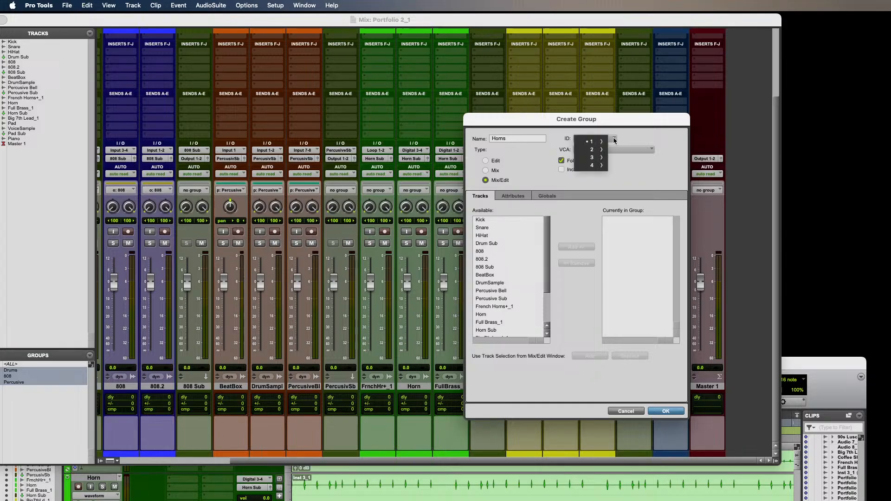
mouse_move(599, 141)
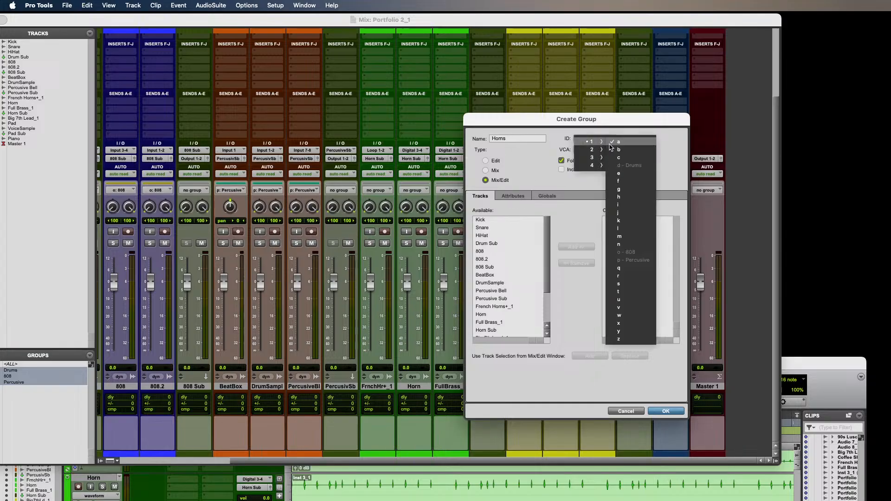
left_click(619, 197)
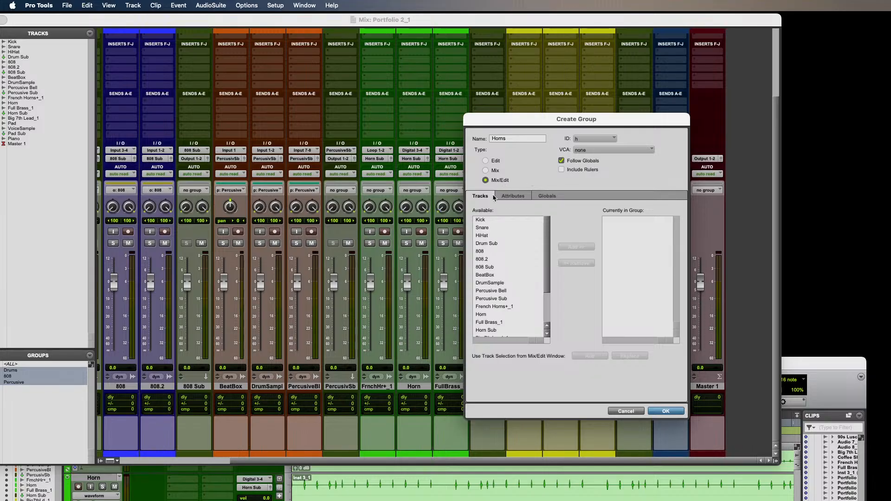
Add the French Horns+_1, Horn and Full Brass_1 tracks to the Horns group and create the group.
left_click(492, 308)
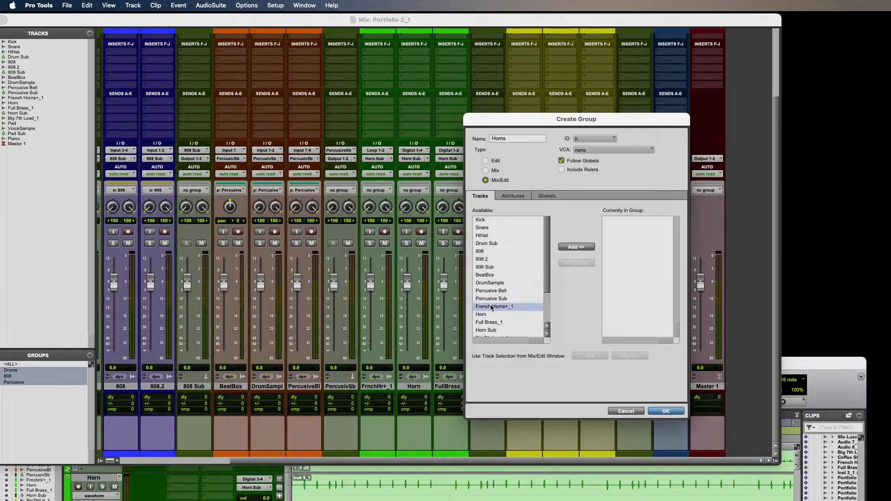
left_click(576, 246)
left_click(481, 308)
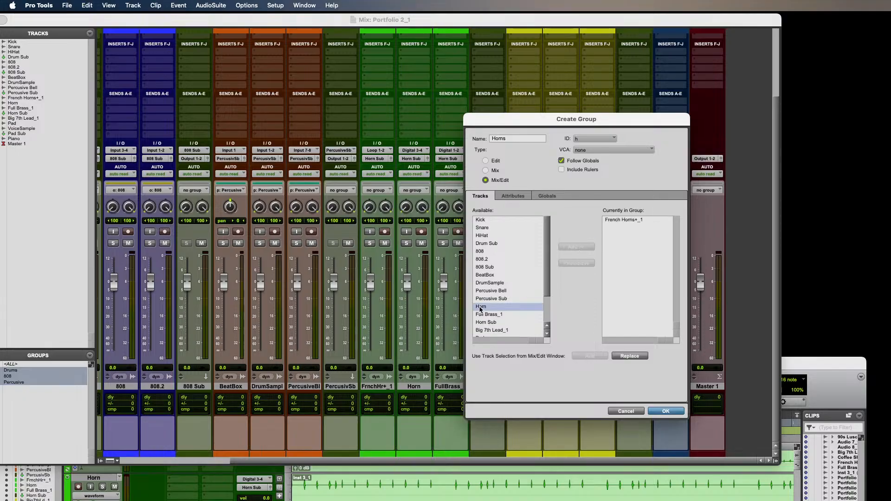
left_click(576, 247)
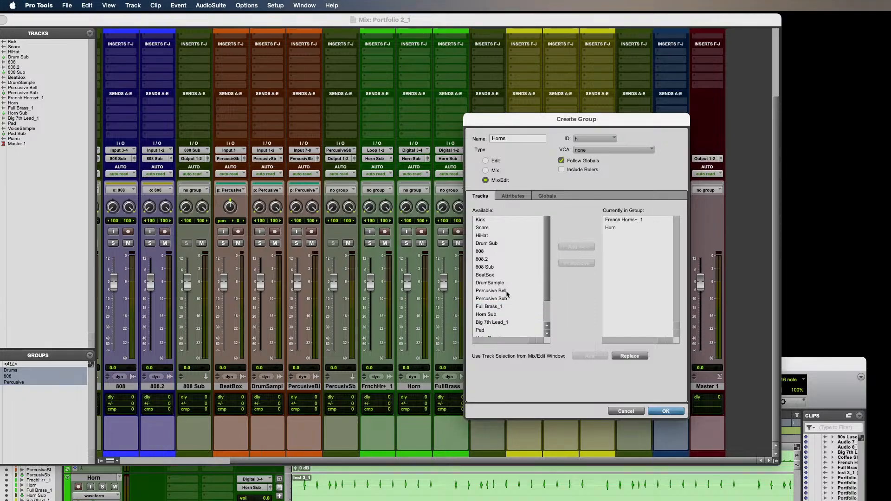
left_click(497, 307)
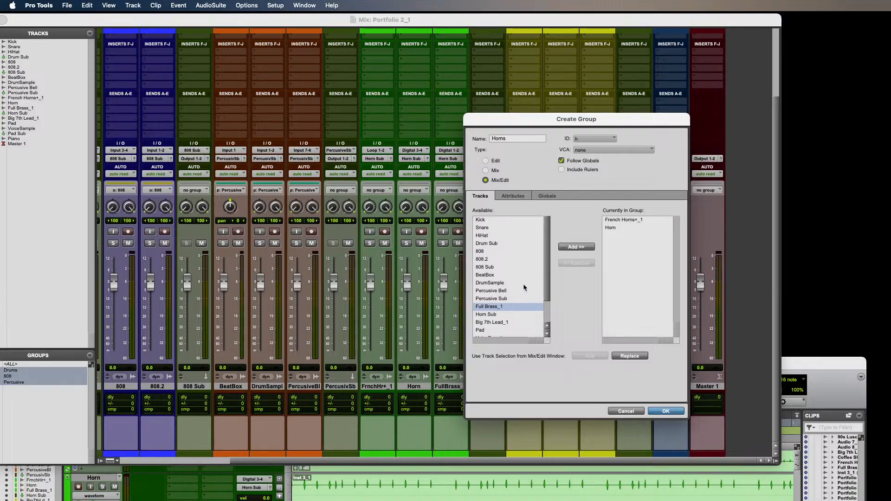
left_click(576, 247)
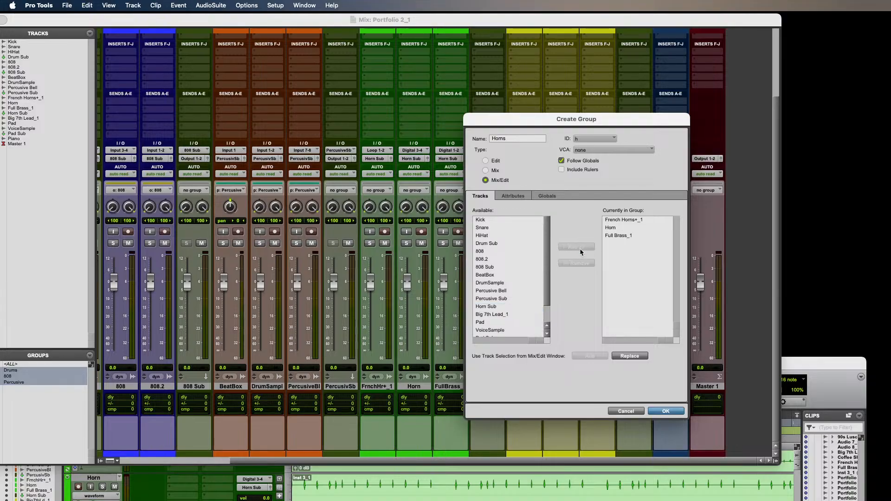
left_click(666, 411)
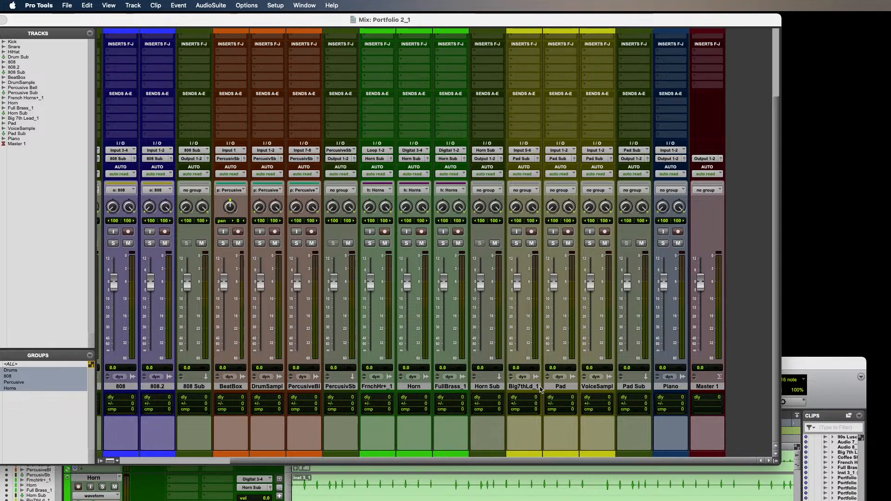
Start a new Mix/Edit group named Pad and assign it the ID s in bank 1.
left_click(89, 357)
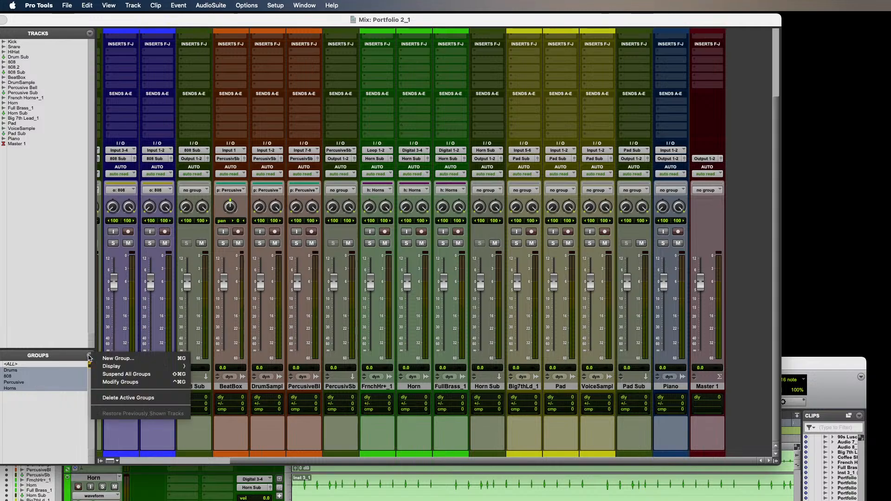
left_click(114, 361)
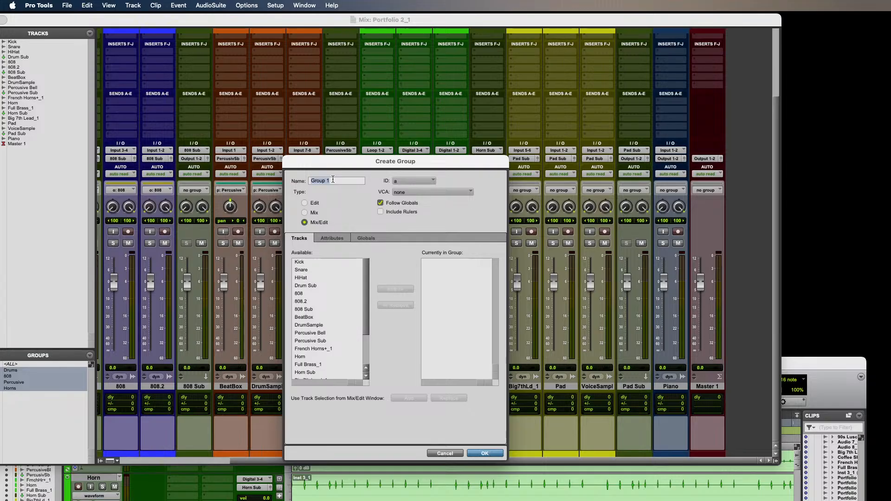
type("Pad")
left_click(428, 180)
mouse_move(421, 185)
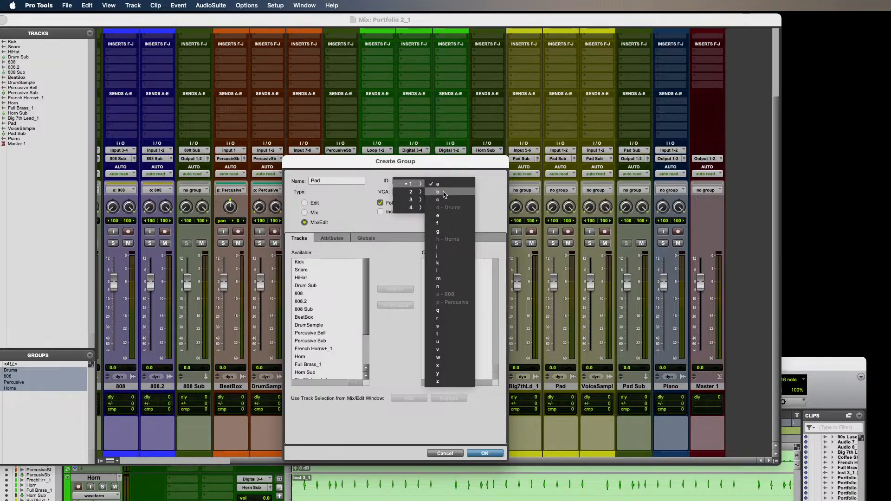
left_click(440, 327)
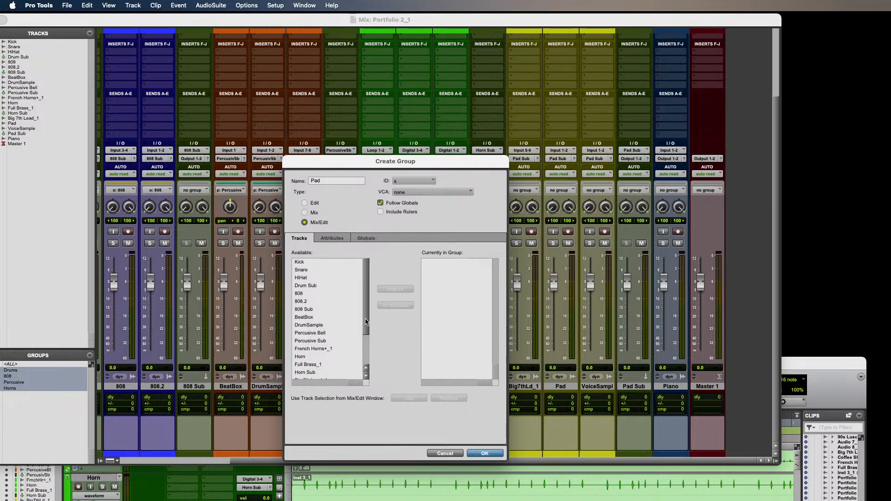
Add the VoiceSample, Pad and Big 7th Lead_1 tracks to the Pad group and create the group.
left_click_drag(367, 322, 366, 371)
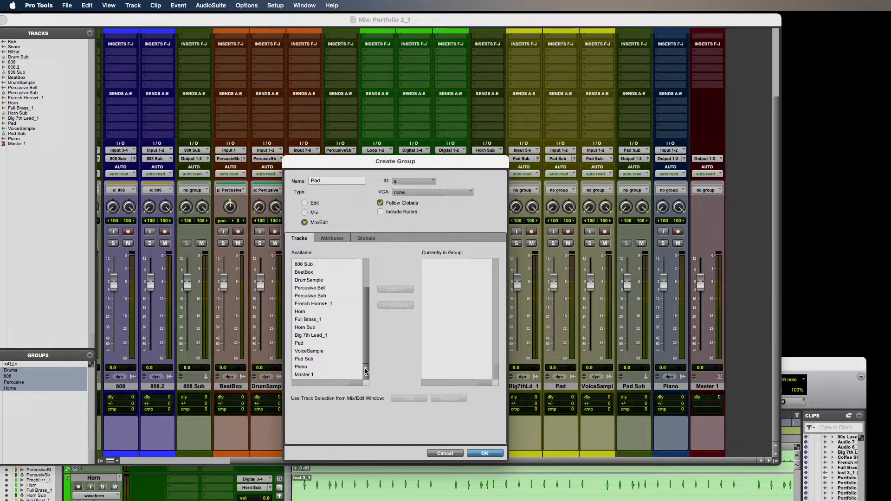
left_click(307, 360)
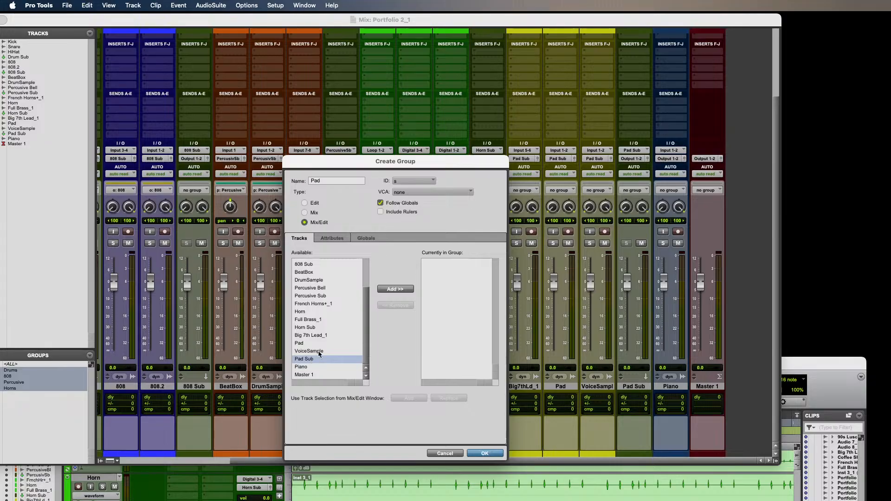
left_click(315, 352)
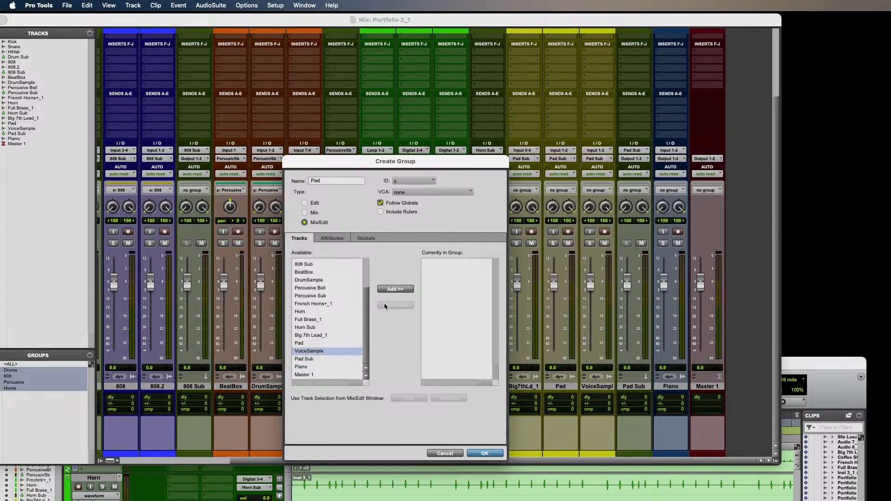
left_click(395, 289)
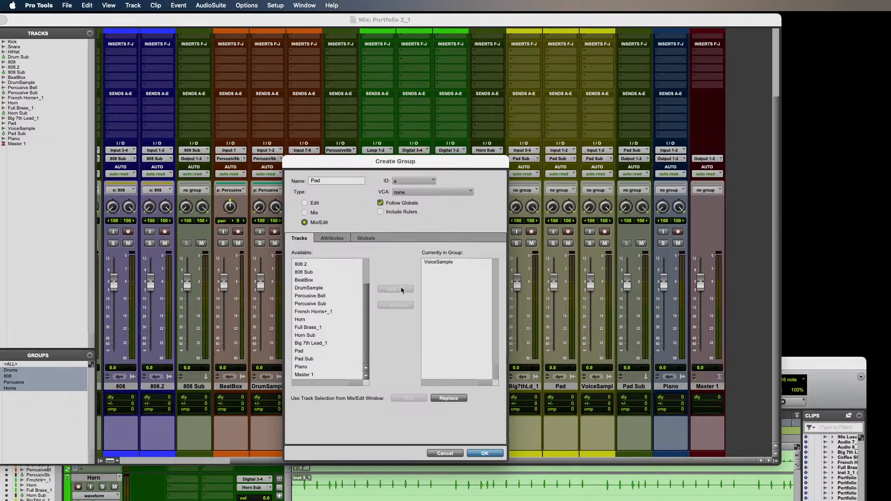
left_click(306, 352)
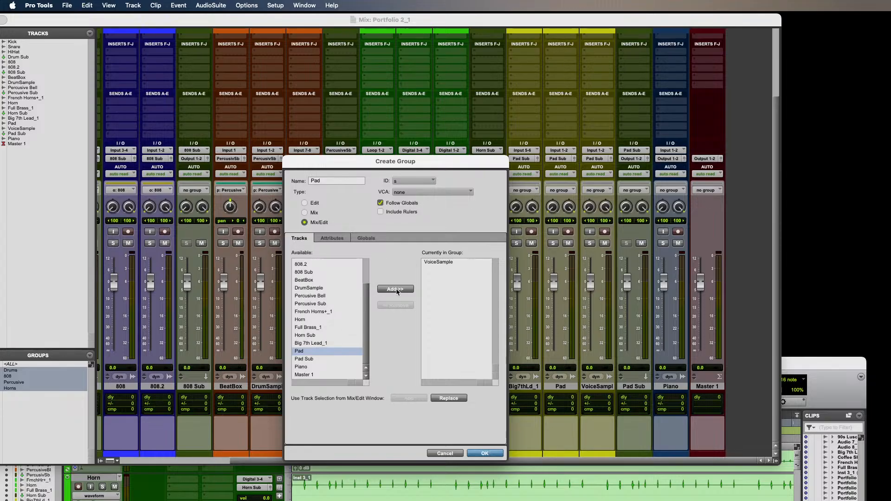
left_click(394, 289)
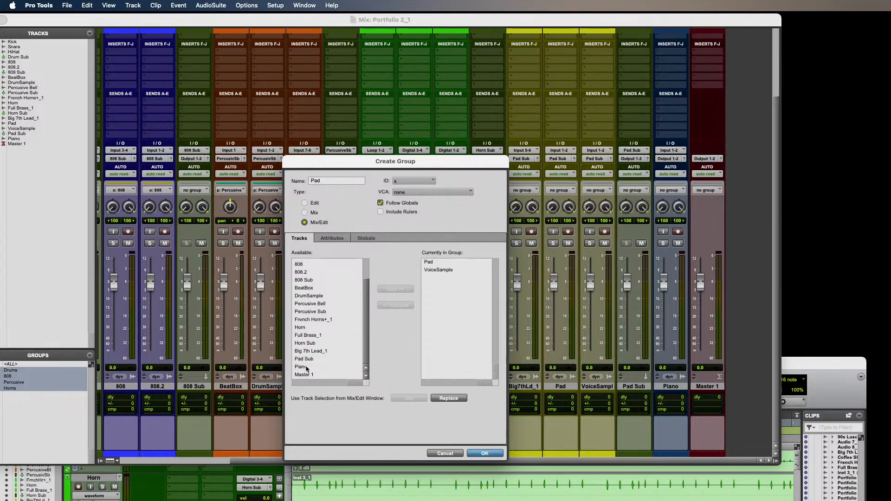
left_click(312, 352)
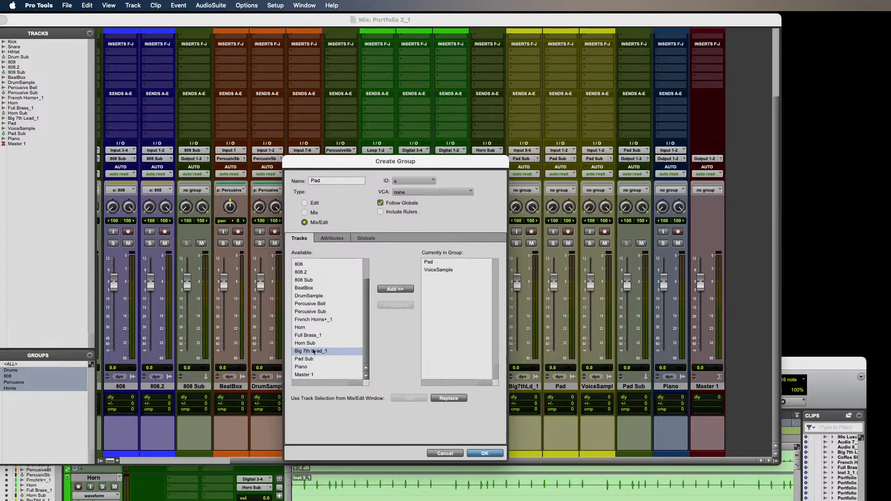
left_click(399, 290)
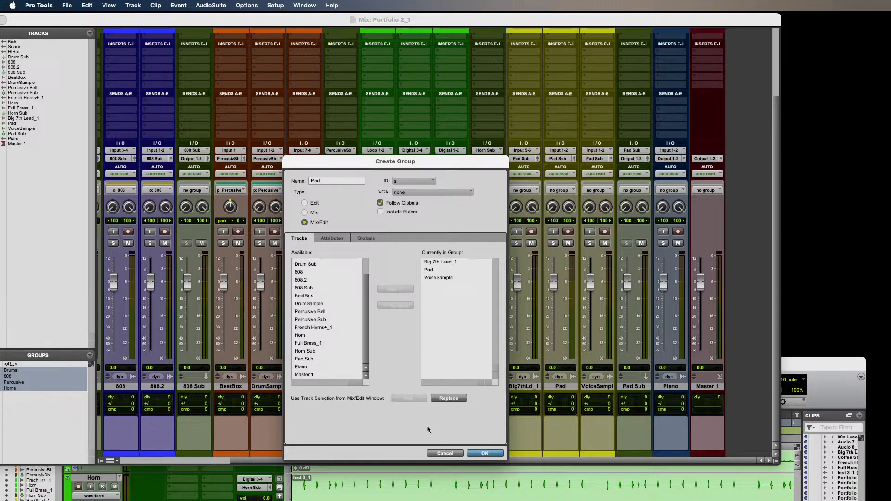
left_click(484, 453)
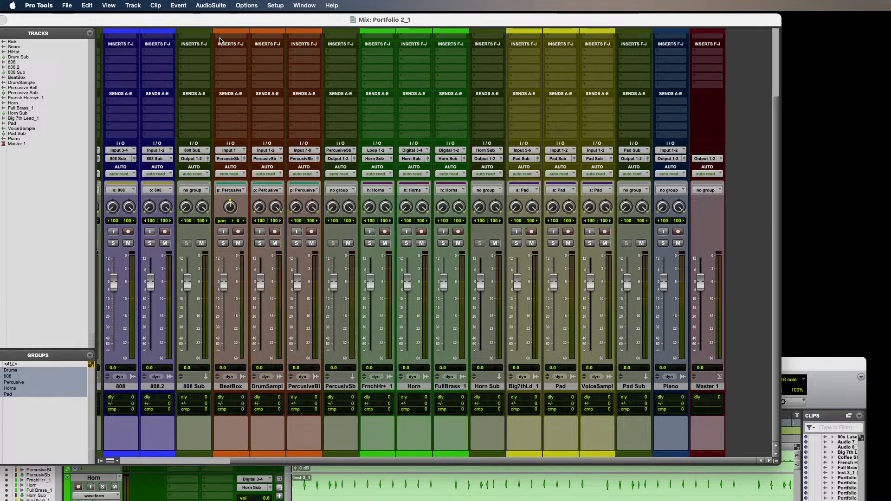
Deactivate the Drums, 808, Percusive, Horns and Pad groups in the Mix window.
left_click_drag(215, 21, 302, 24)
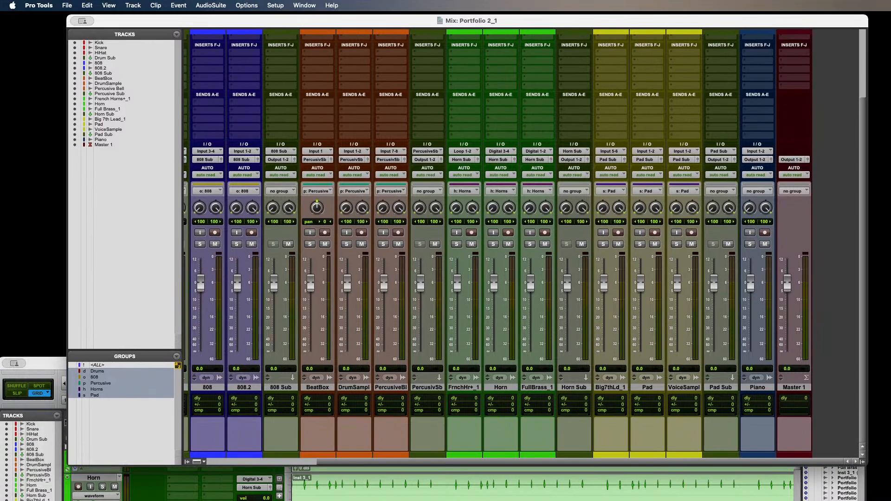
left_click(108, 372)
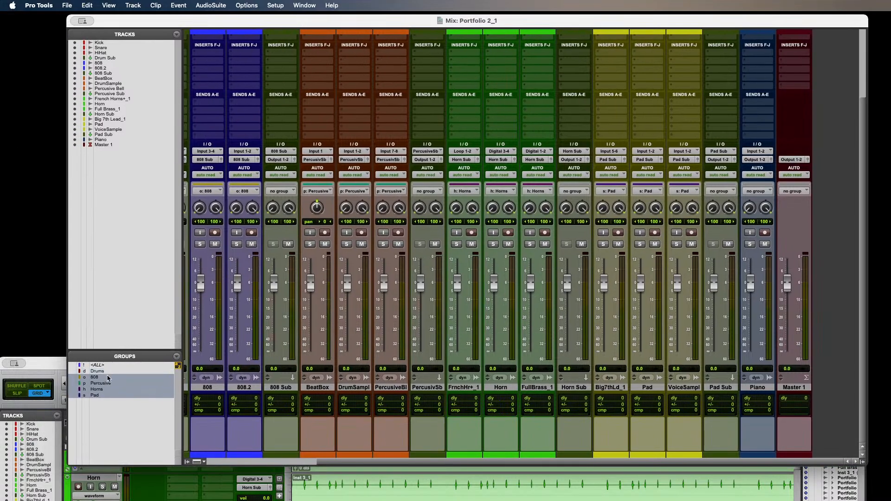
left_click(107, 378)
left_click(107, 383)
left_click(102, 390)
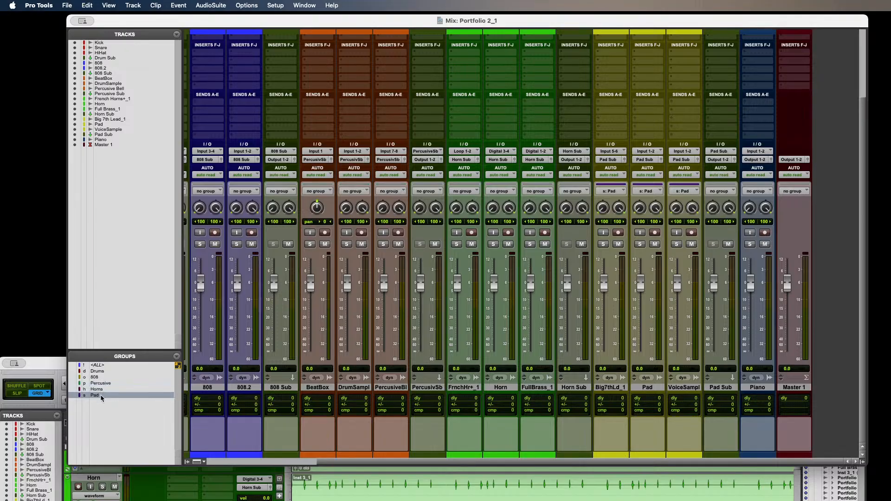
left_click(99, 396)
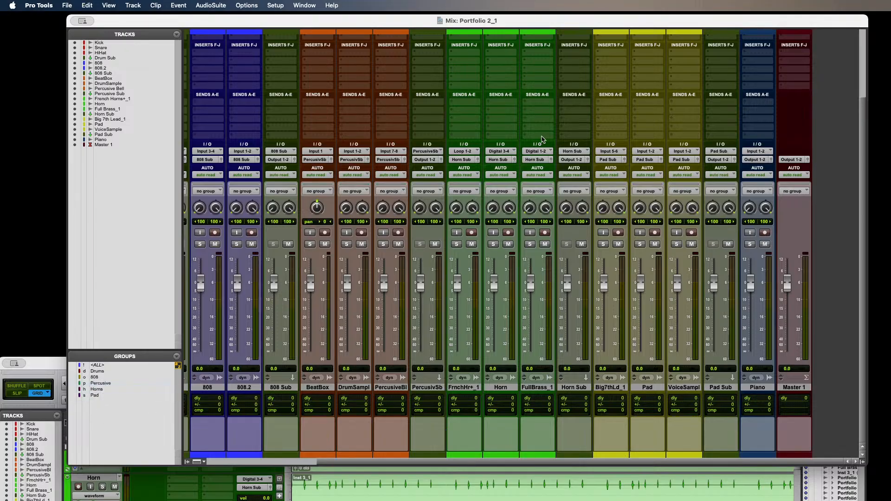
Rearrange the windows so the Edit window sits higher behind the Mix window.
left_click_drag(377, 23, 432, 94)
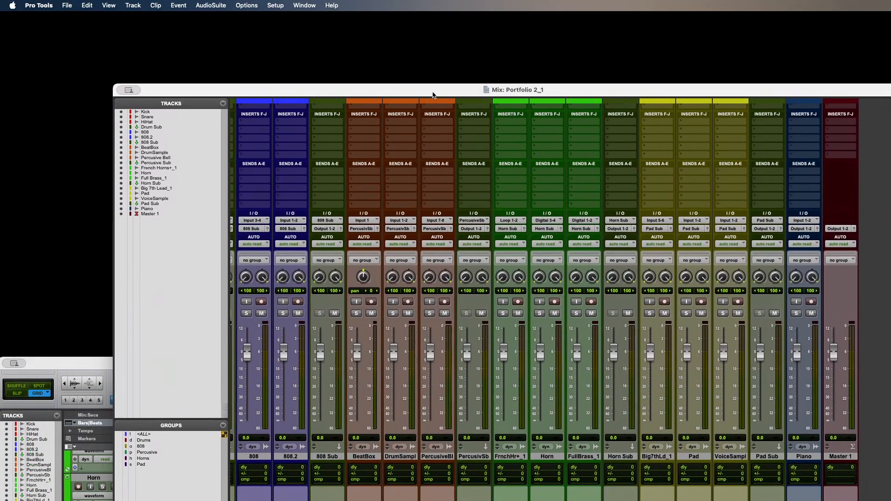
left_click_drag(51, 365, 73, 129)
left_click_drag(185, 95, 90, 16)
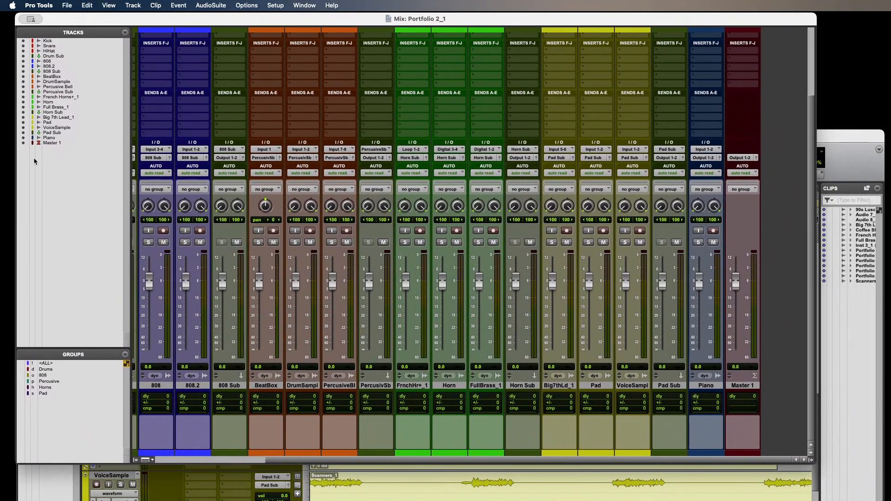
Play the session and sweep the Drum Sub fader down to −∞ and back up to about 0 dB.
key("space")
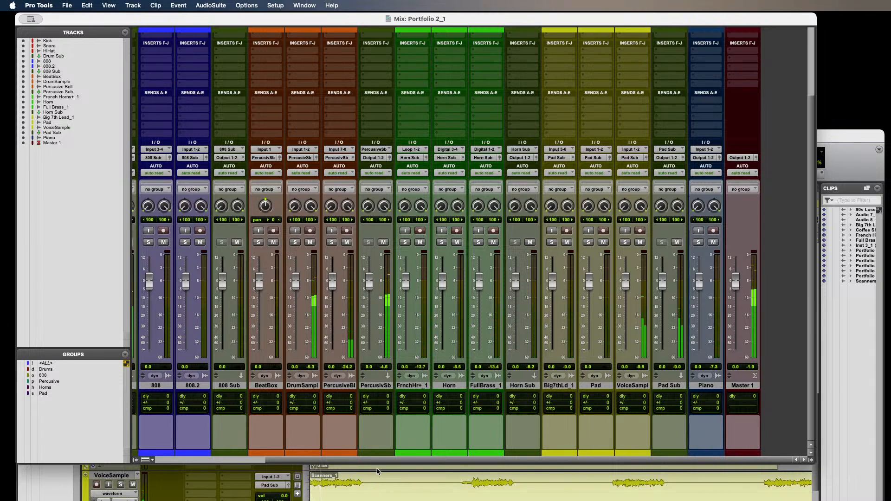
left_click_drag(365, 461, 198, 474)
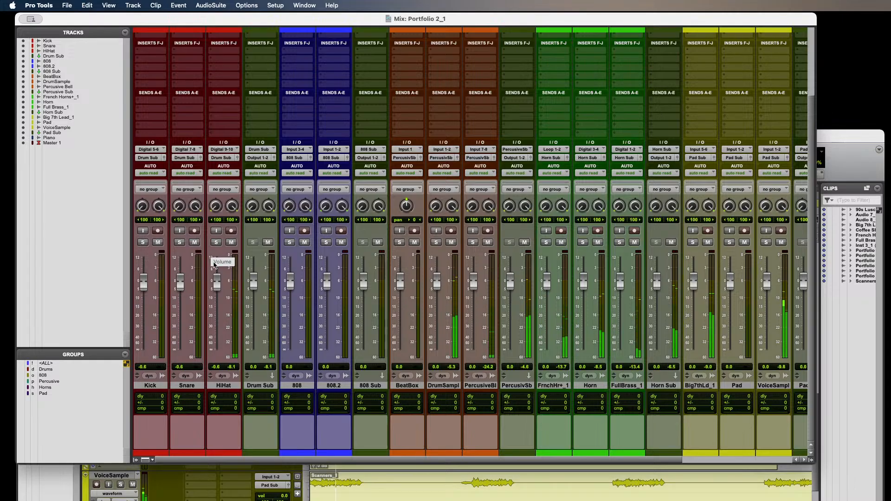
left_click_drag(256, 288, 258, 377)
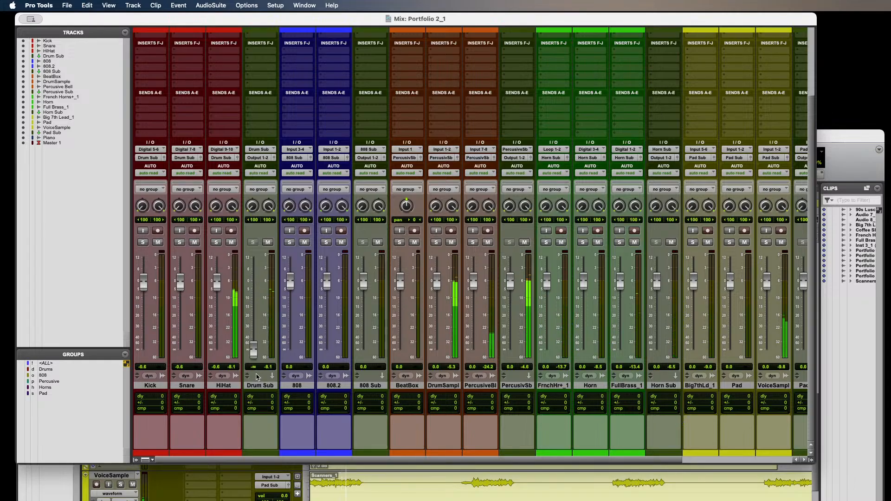
left_click_drag(253, 351, 254, 275)
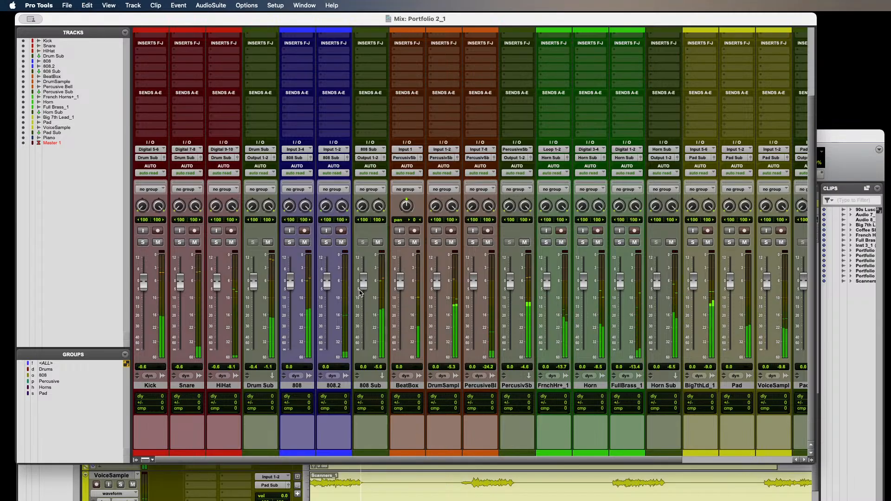
Lower the 808 Sub fader to about -4.3 dB and the Drum Sub fader to about -6.5 dB during playback.
left_click_drag(360, 291, 365, 296)
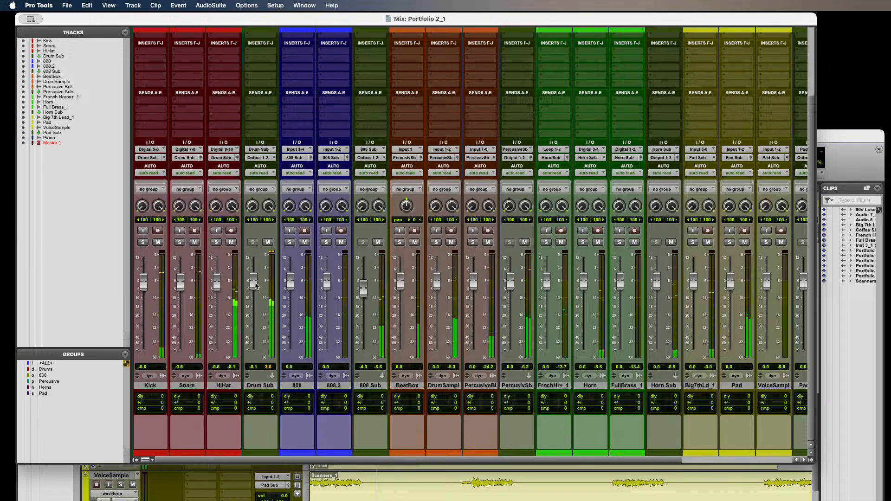
left_click_drag(255, 286, 257, 290)
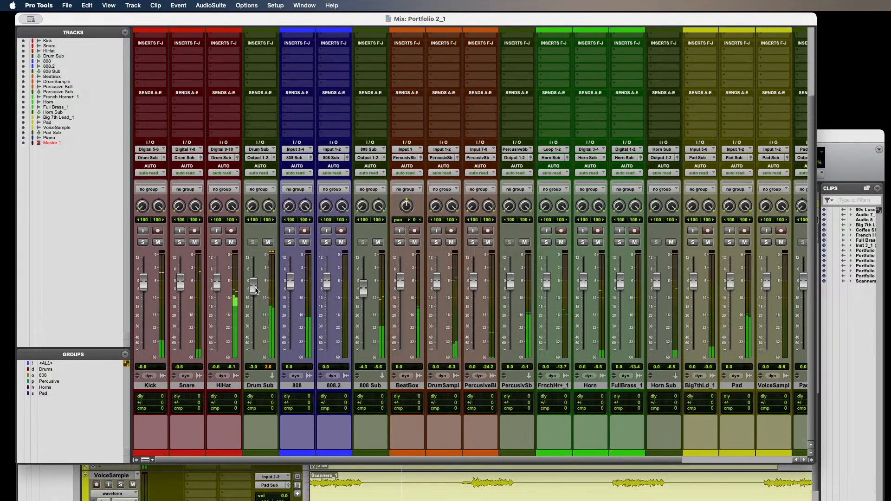
left_click_drag(255, 290, 256, 297)
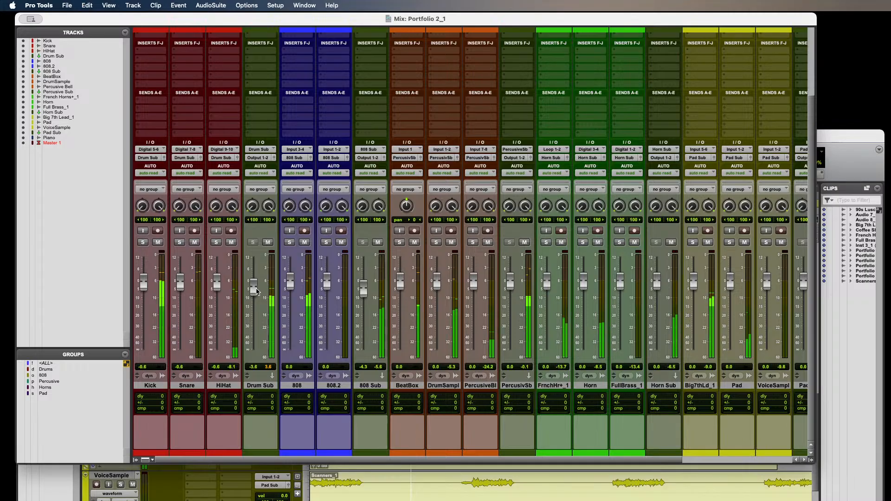
left_click_drag(256, 291, 256, 296)
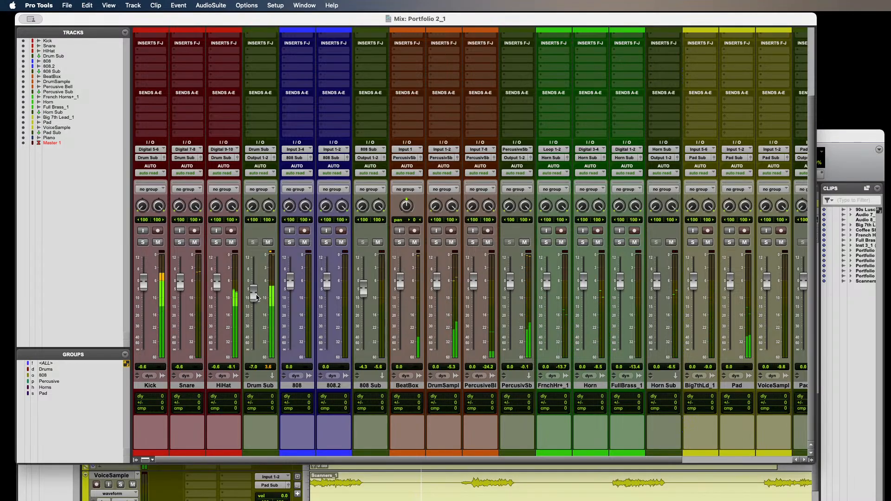
left_click_drag(256, 295, 255, 294)
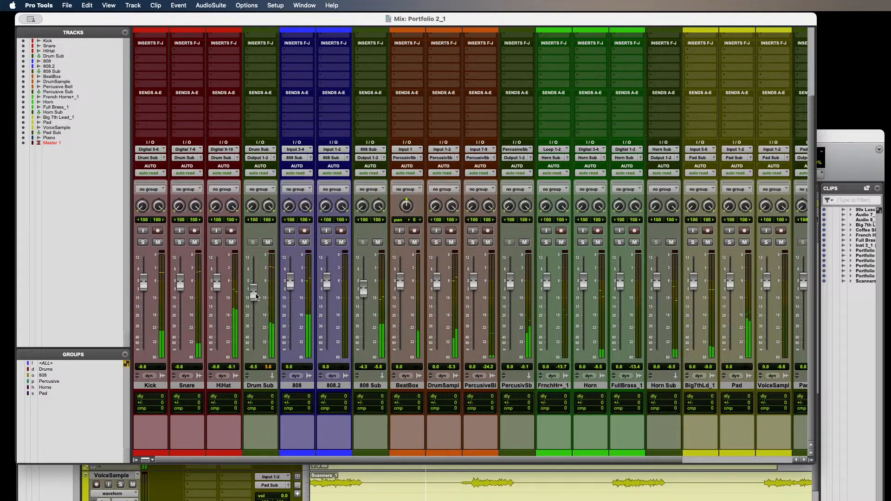
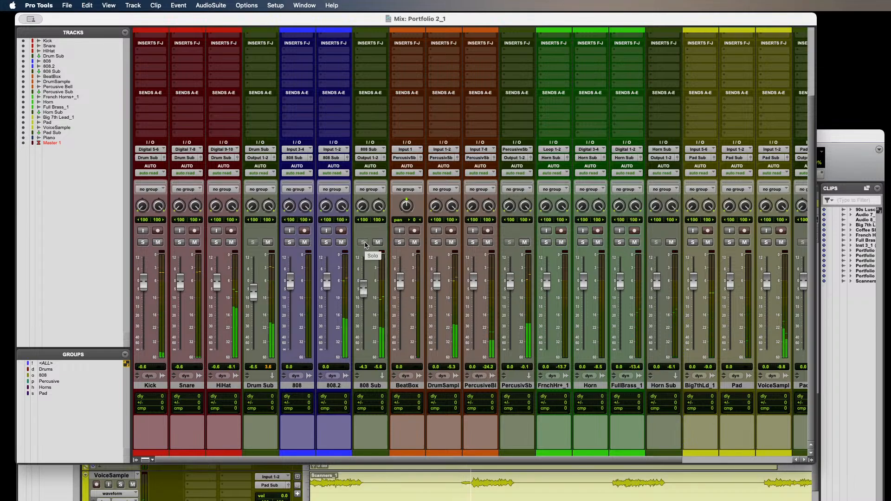
Briefly solo 808.2 during playback and raise the 808 Sub fader to about +2.1 dB.
left_click(326, 242)
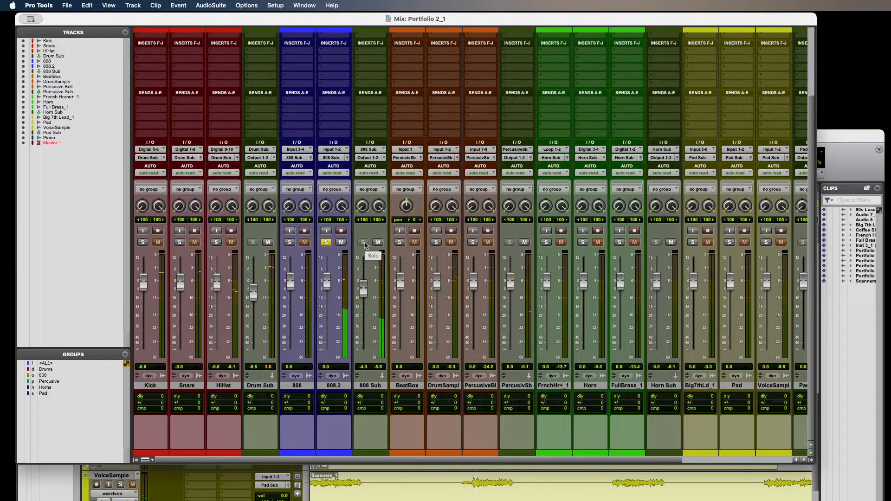
left_click_drag(364, 288, 363, 286)
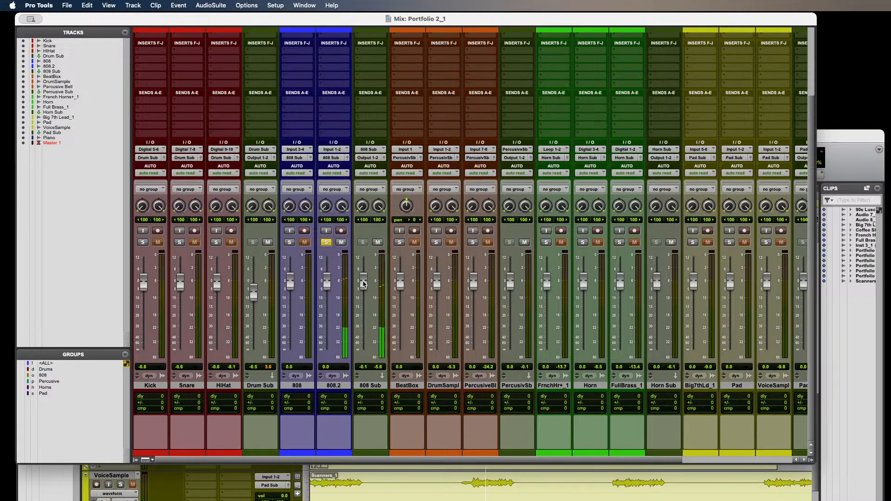
left_click(326, 243)
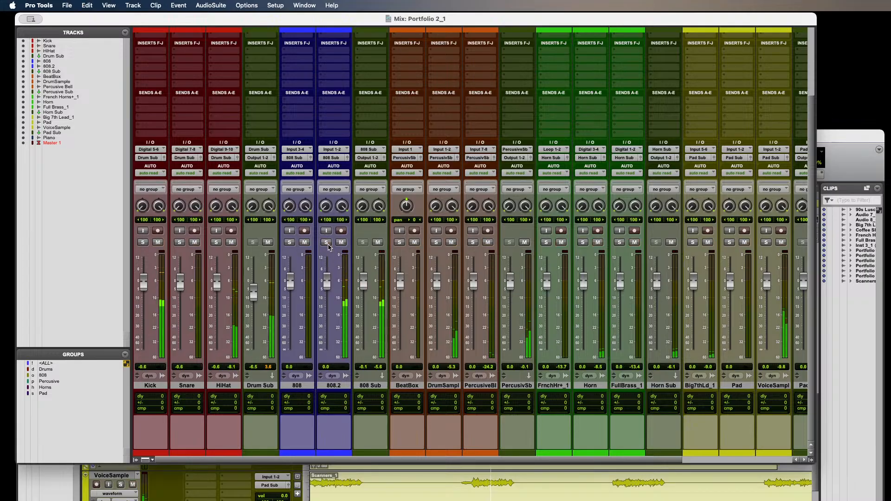
left_click_drag(363, 286, 363, 281)
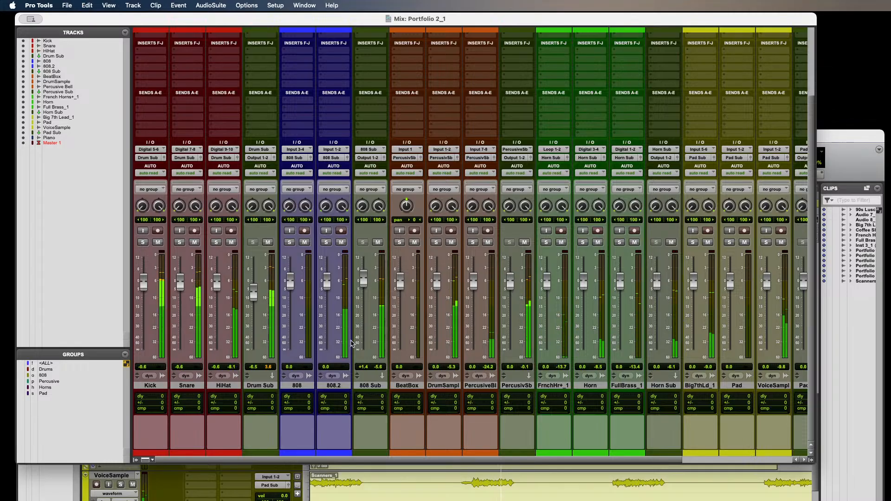
left_click_drag(365, 284, 365, 283)
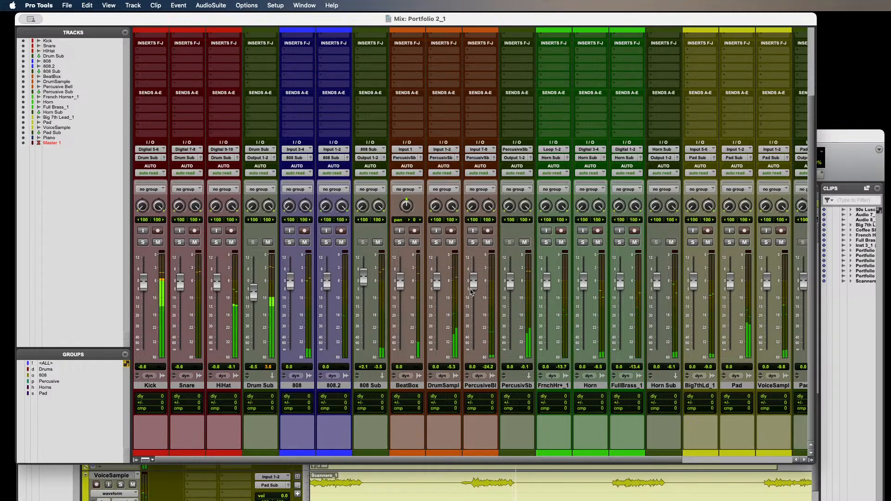
Check the BeatBox track in solo, then return it to the full mix with its fader at about +0.7 dB.
left_click(400, 243)
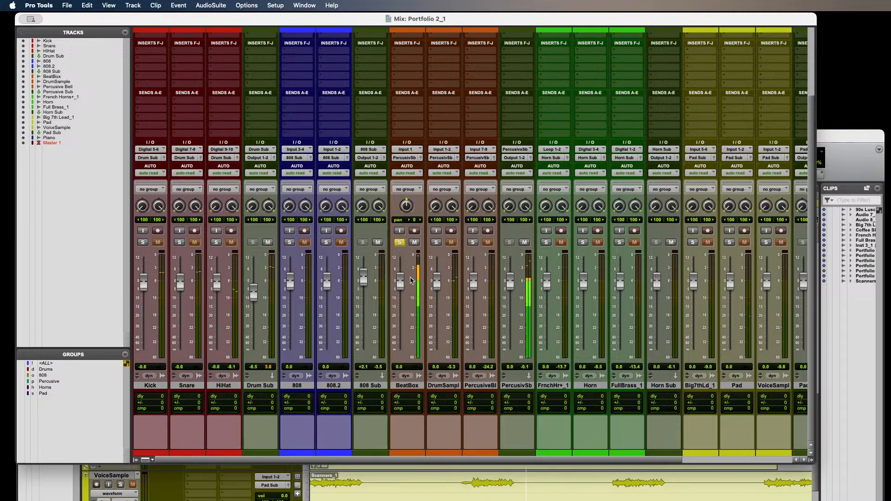
left_click(401, 245)
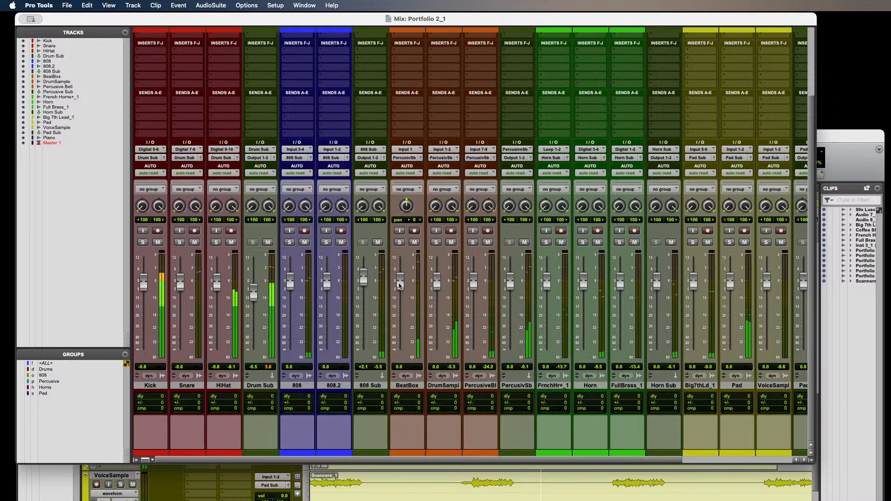
left_click_drag(399, 284, 399, 282)
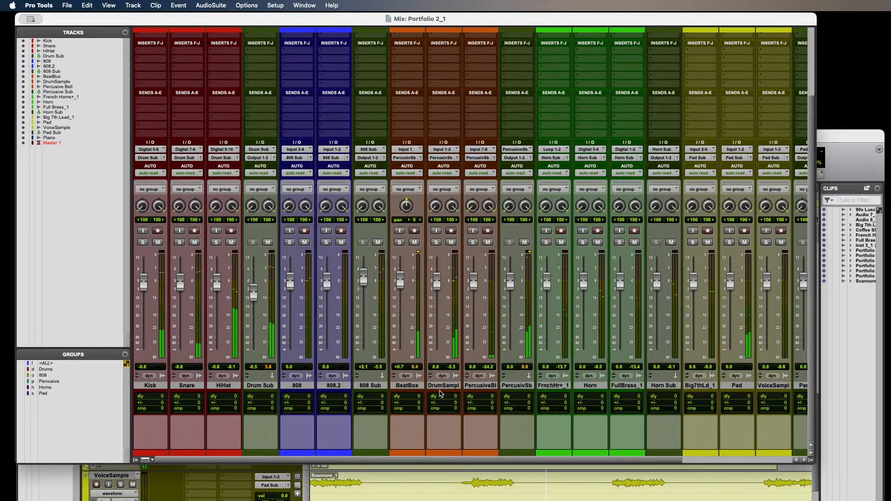
Solo DrumSample and Percusive Bell in turn, raising Percusive Bell to about +1.1 dB and the Percusive Sub to about +0.9 dB.
left_click(436, 242)
left_click(438, 245)
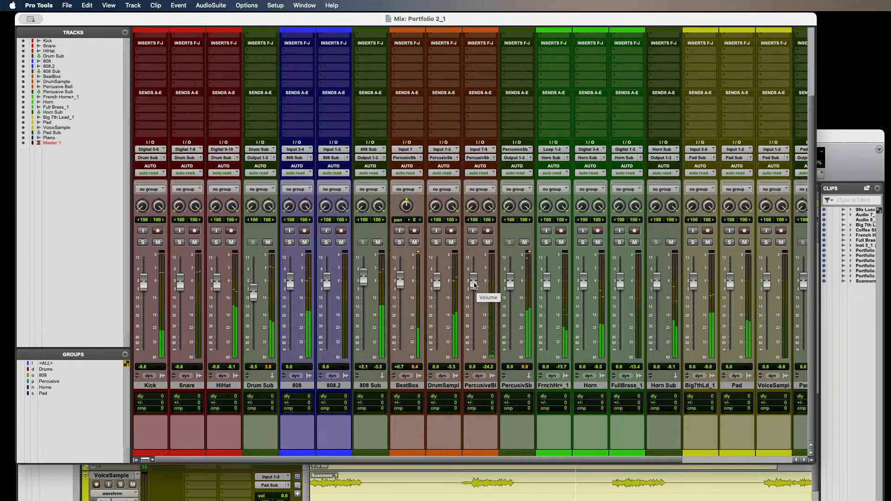
left_click(473, 243)
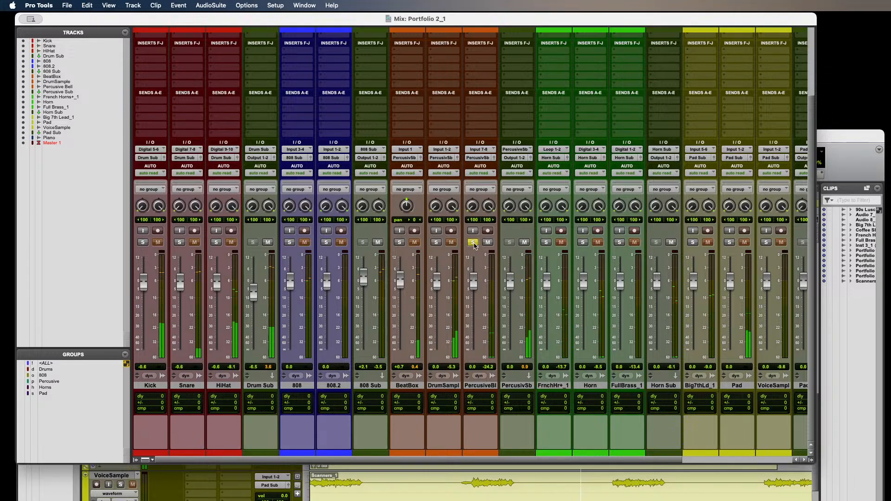
left_click(474, 243)
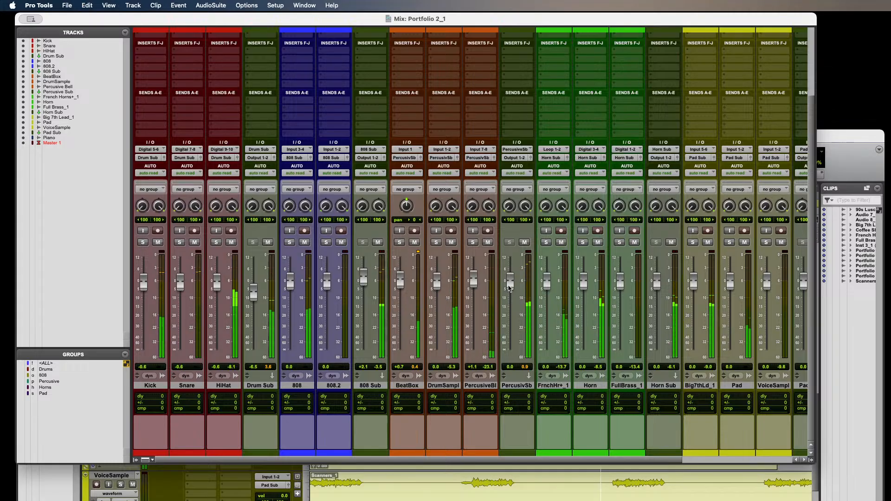
left_click_drag(509, 288, 509, 286)
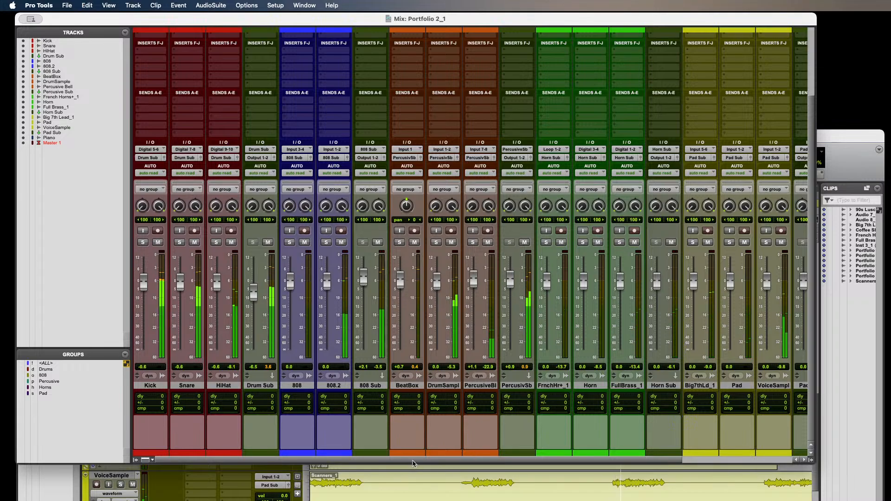
Lower the Pad Sub fader to about -5.9 dB and the VoiceSample fader to about -3.3 dB.
left_click_drag(414, 460, 475, 462)
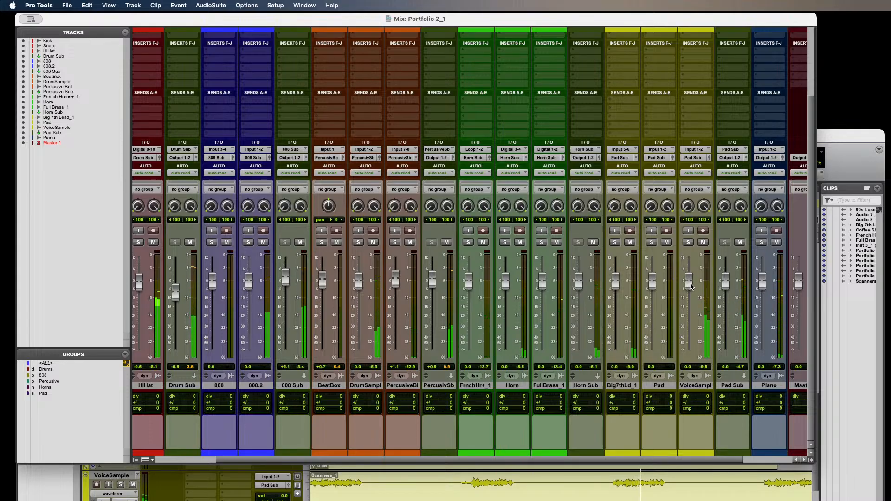
mouse_move(725, 281)
left_mouse_down()
mouse_move(726, 308)
mouse_move(725, 295)
left_mouse_up()
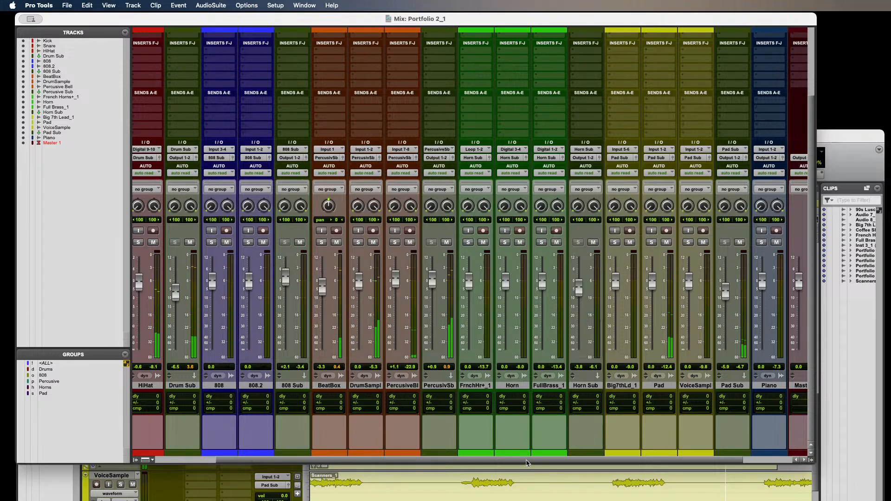
left_click_drag(522, 459, 577, 460)
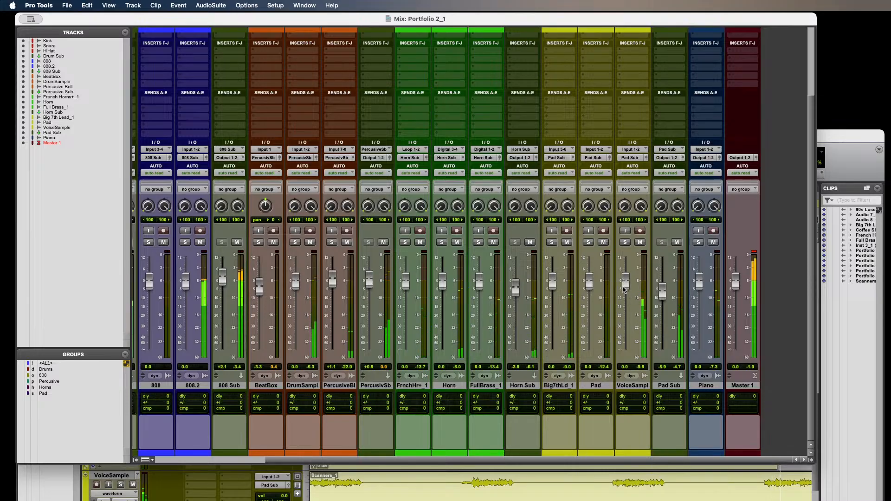
left_click_drag(625, 287, 626, 296)
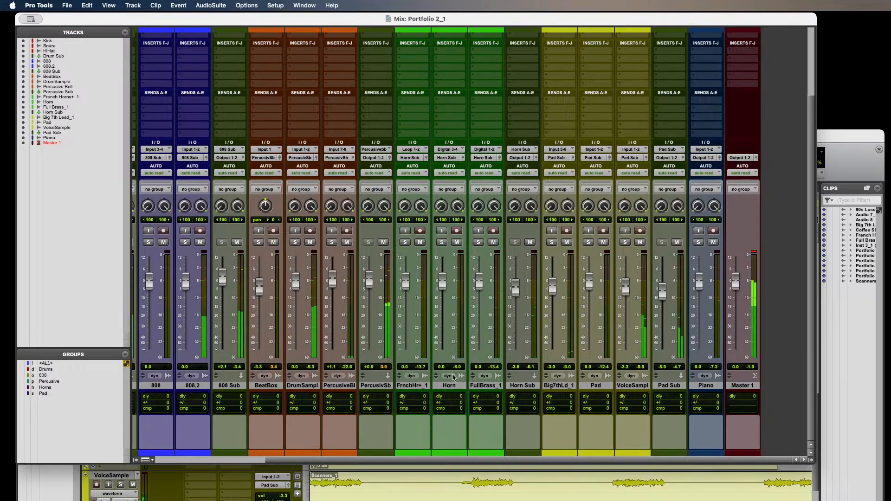
Check VoiceSample in solo, then lower its fader to about -4.6 dB within the full mix.
scroll(538, 461, "left", 5)
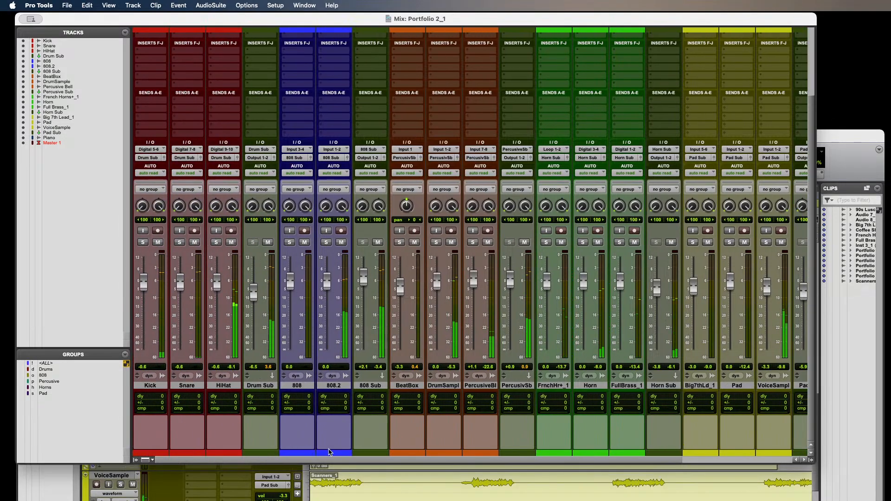
scroll(589, 462, "right", 5)
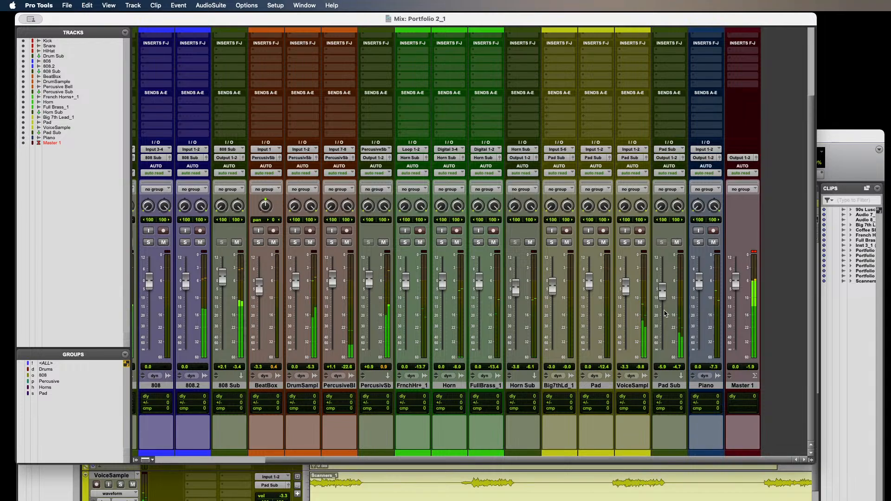
left_click(625, 242)
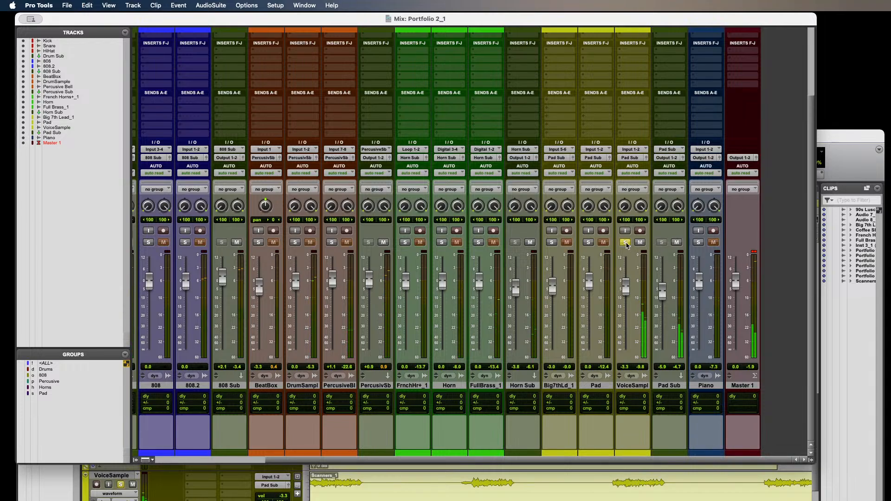
left_click(625, 243)
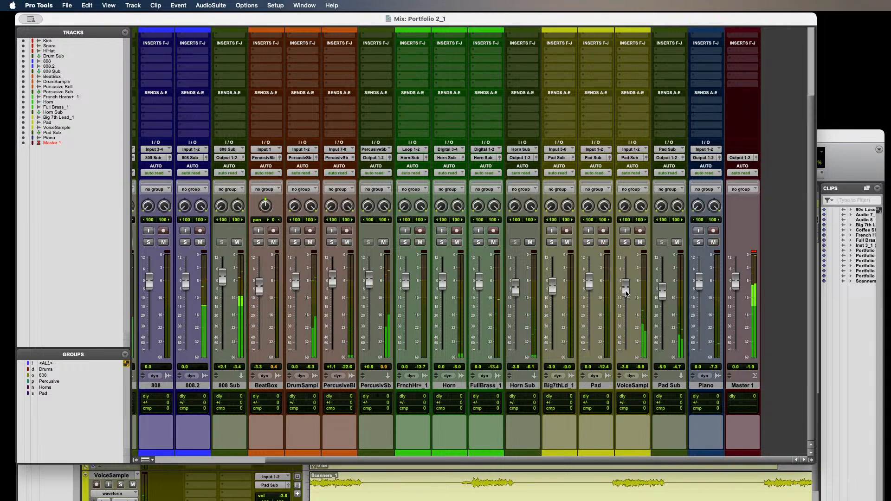
left_click_drag(625, 292, 626, 294)
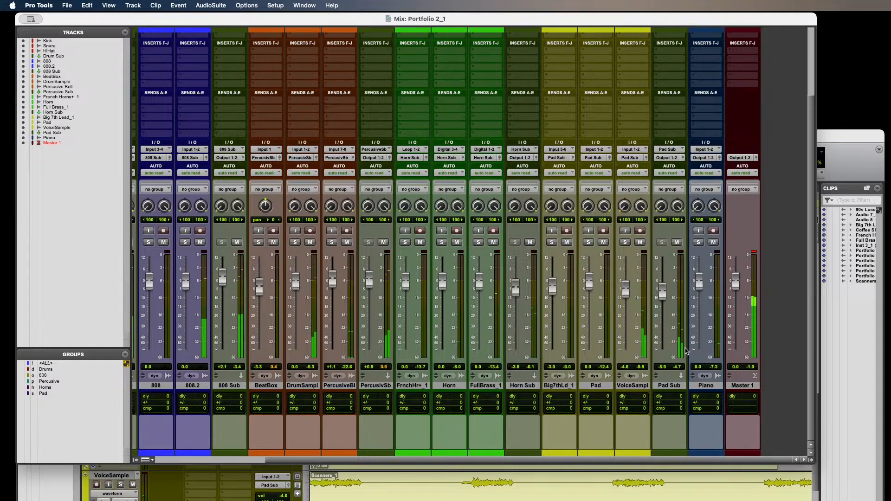
Lower the DrumSample fader to about -3.0 dB and clear the clip indicator on Master 1.
scroll(400, 457, "left", 3)
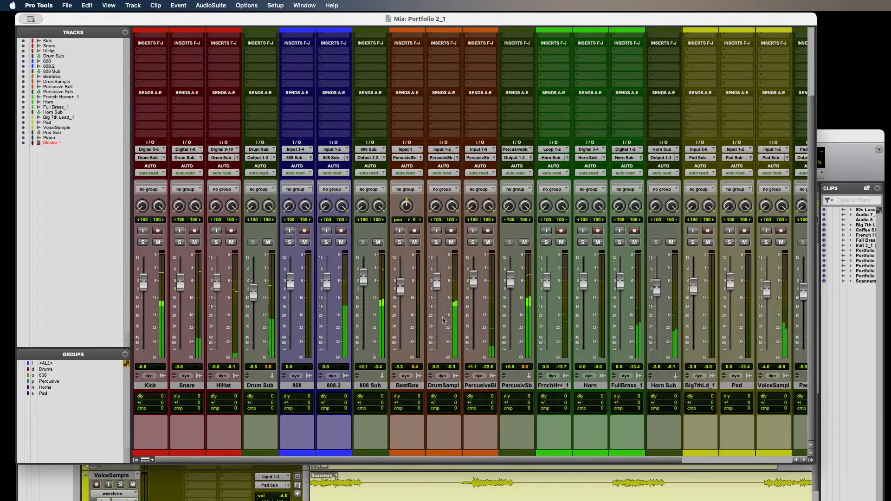
left_click_drag(437, 288, 438, 294)
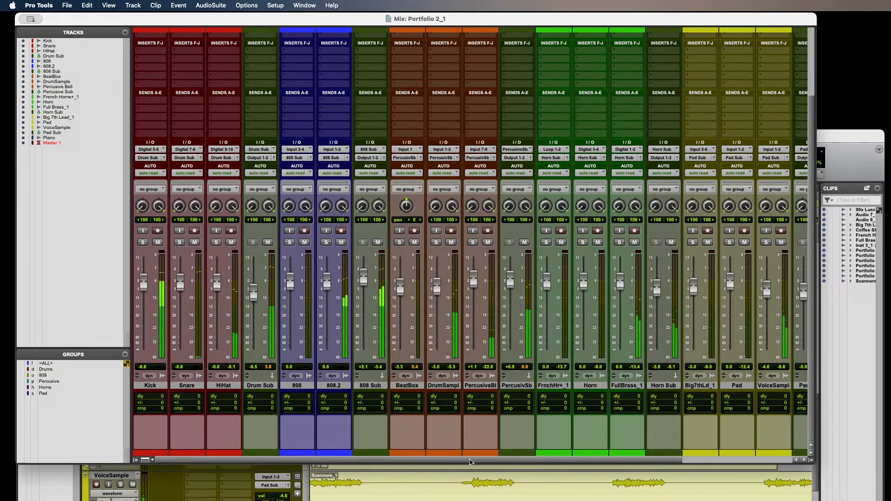
left_click_drag(472, 461, 537, 460)
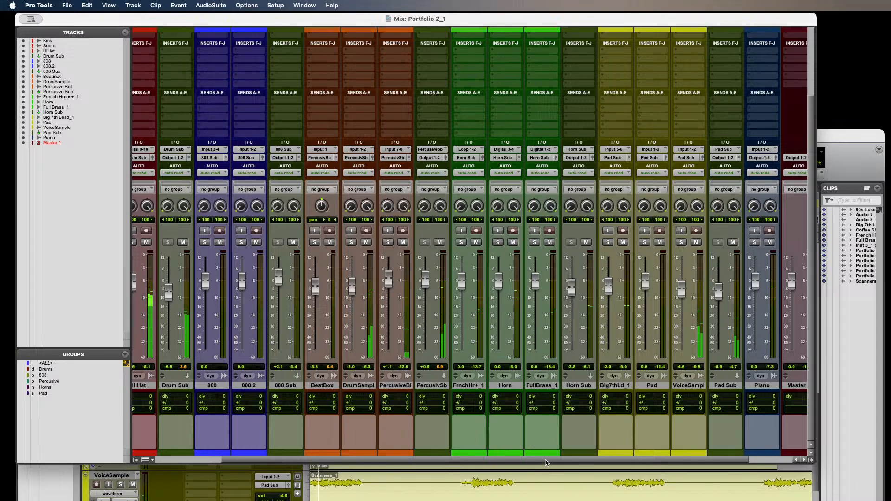
scroll(779, 334, "right", 3)
left_click(755, 252)
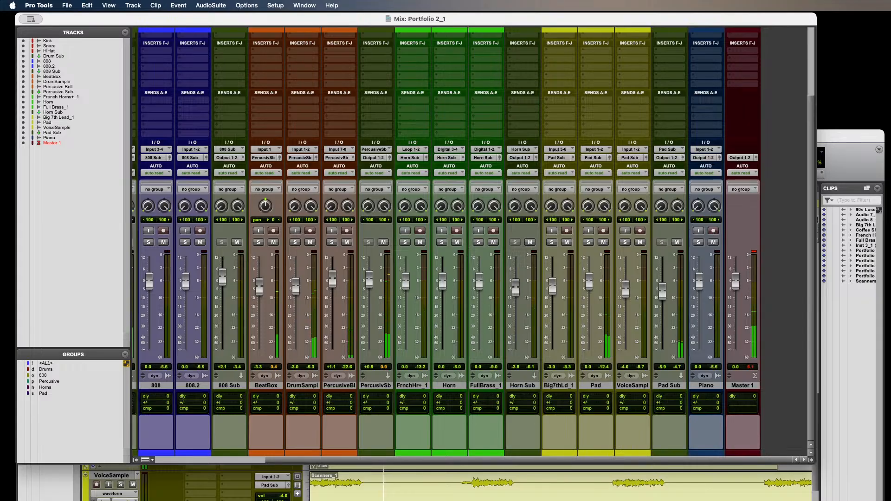
Fine-tune the percussion faders to about +0.7 dB for Percusive Bell, +1.1 dB for Percusive Sub and -3.8 dB for DrumSample.
left_click_drag(364, 460, 297, 466)
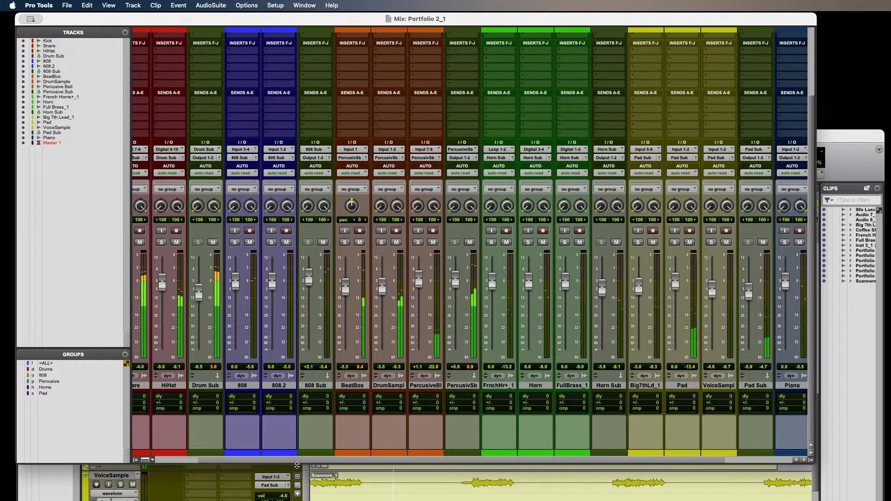
scroll(358, 332, "left", 3)
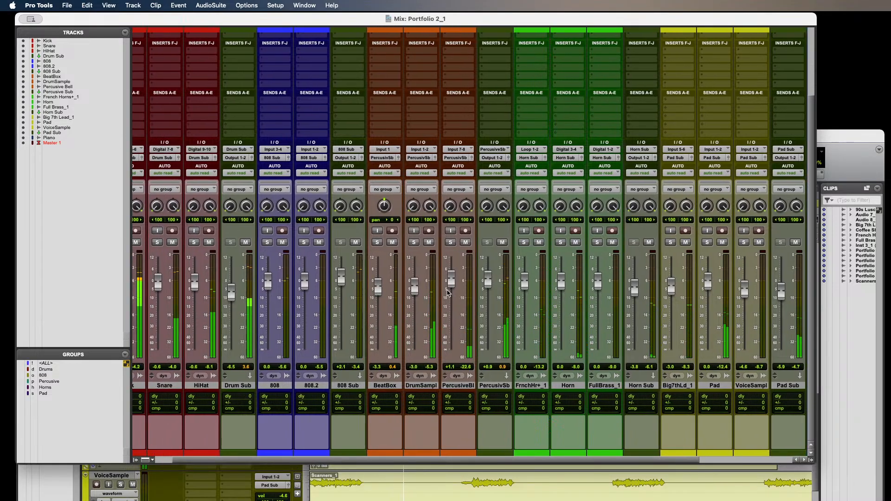
left_click_drag(449, 292, 453, 297)
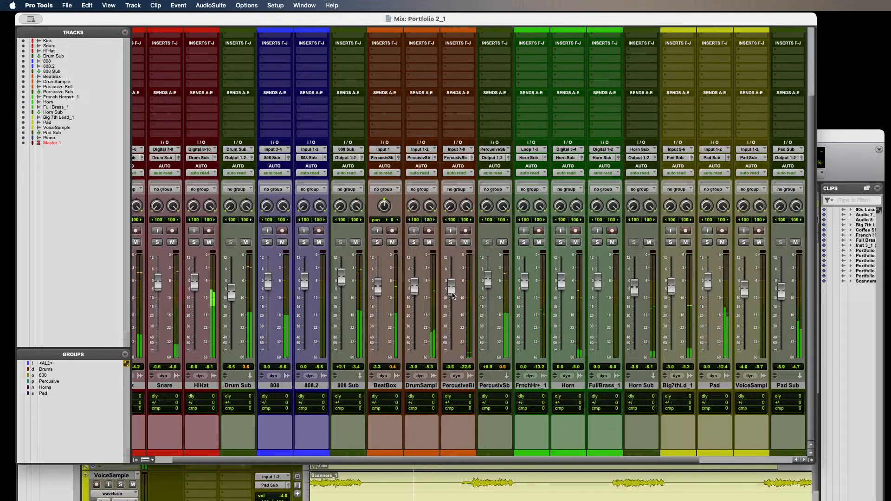
left_click_drag(452, 295, 454, 288)
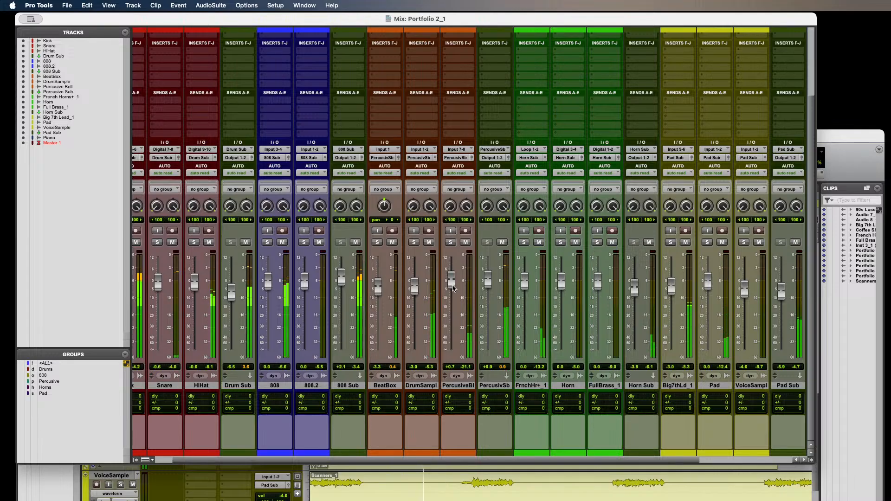
left_click_drag(489, 283, 488, 282)
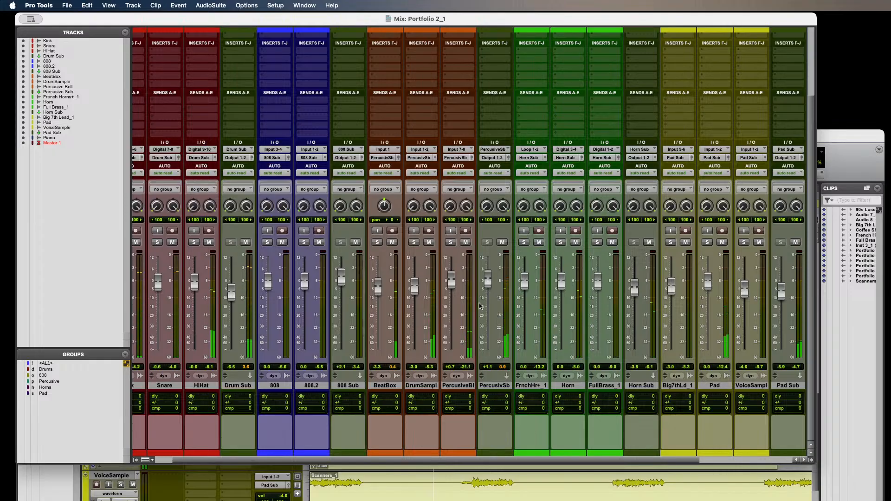
left_click_drag(417, 291, 417, 294)
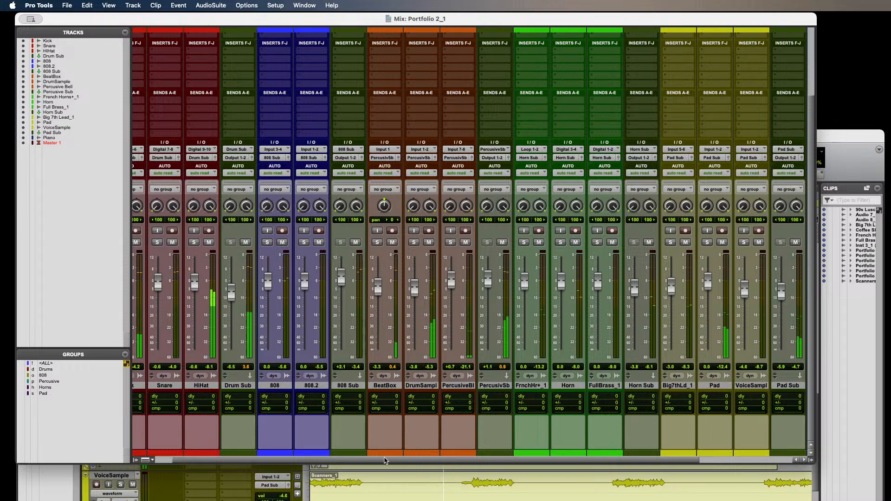
Reset the Master 1 clip indicator again during playback and return to the drum tracks.
left_click_drag(384, 460, 489, 461)
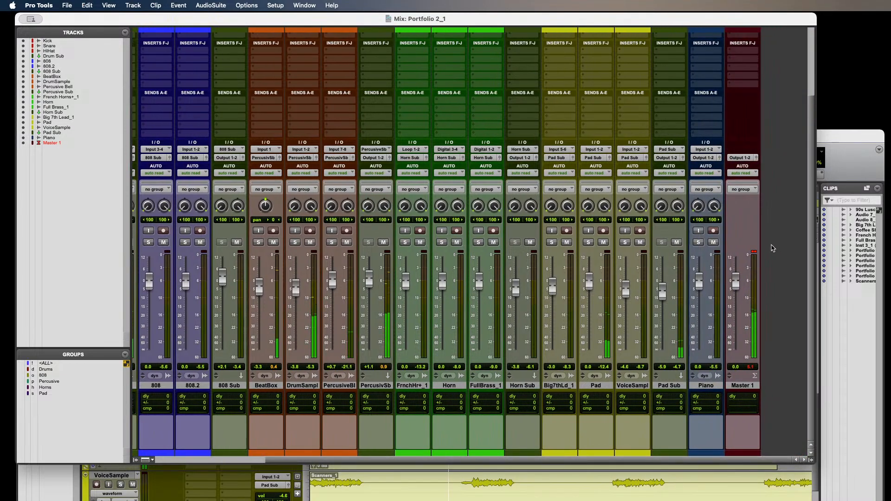
left_click(754, 252)
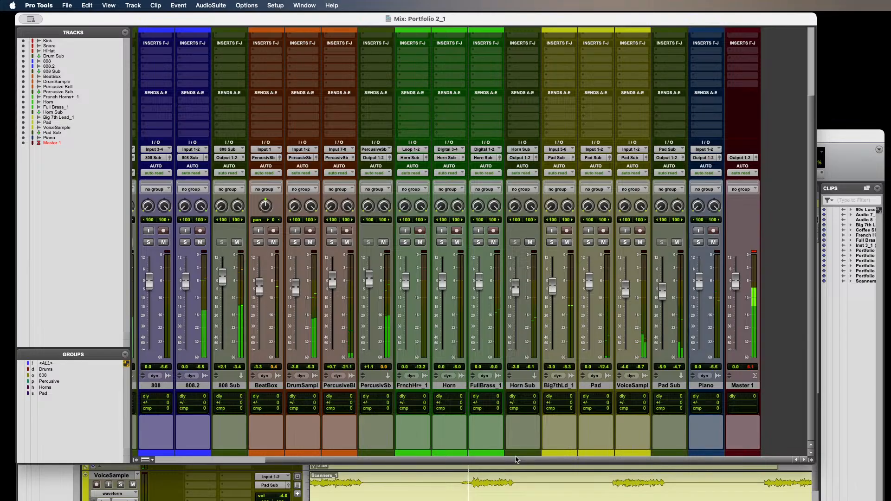
scroll(516, 459, "left", 2)
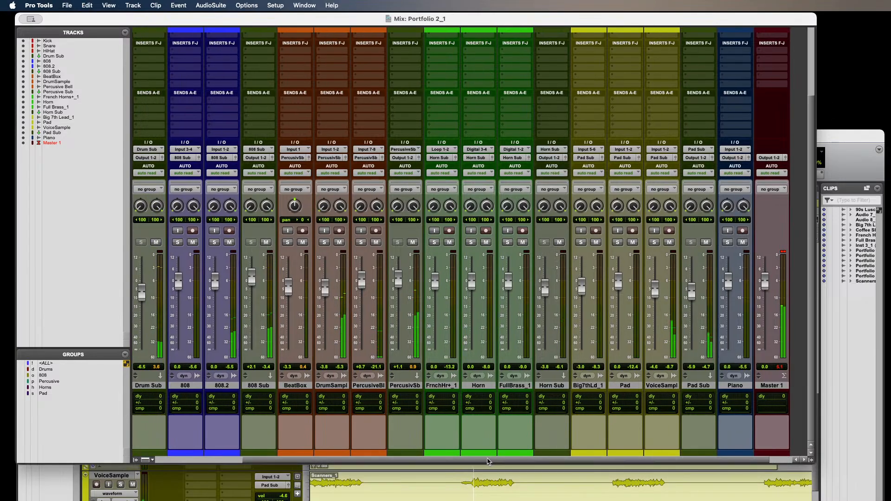
left_click_drag(488, 461, 294, 477)
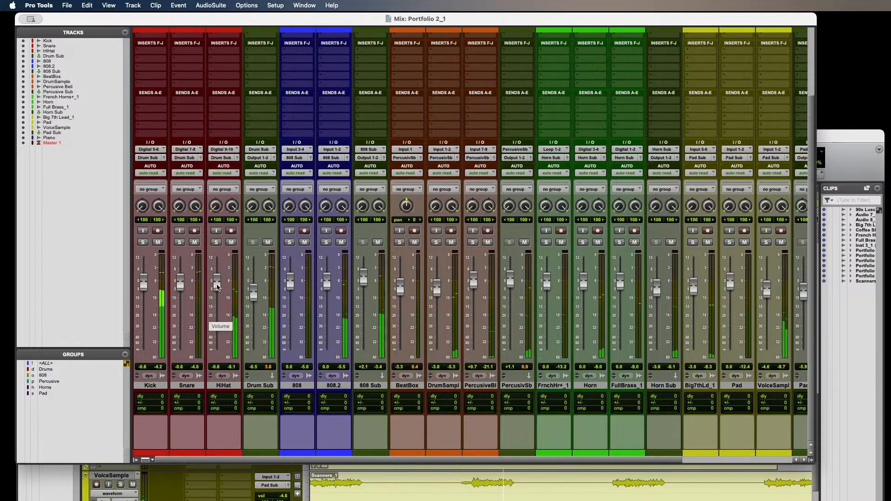
Lower HiHat to about -5.7 dB, Drum Sub to -8.1 dB, Percusive Bell to -0.9 dB and 808 Sub to +0.9 dB.
left_click_drag(217, 291, 217, 297)
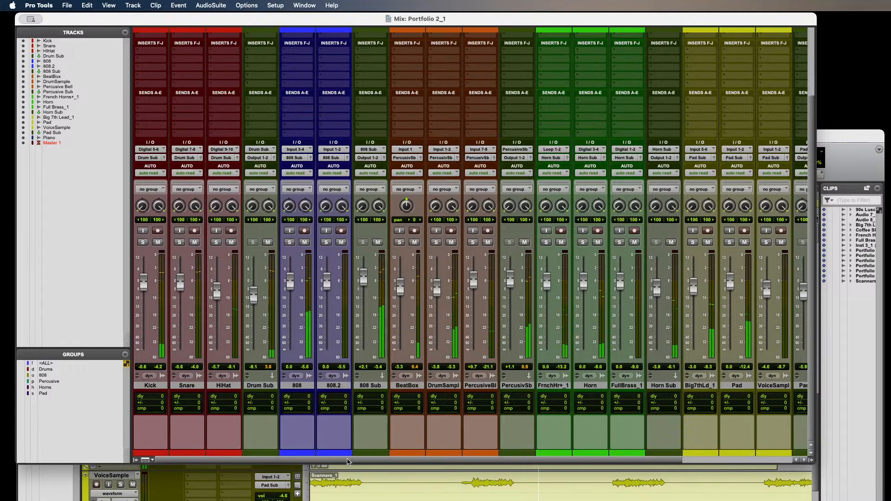
left_click_drag(355, 461, 378, 461)
left_click_drag(414, 459, 435, 459)
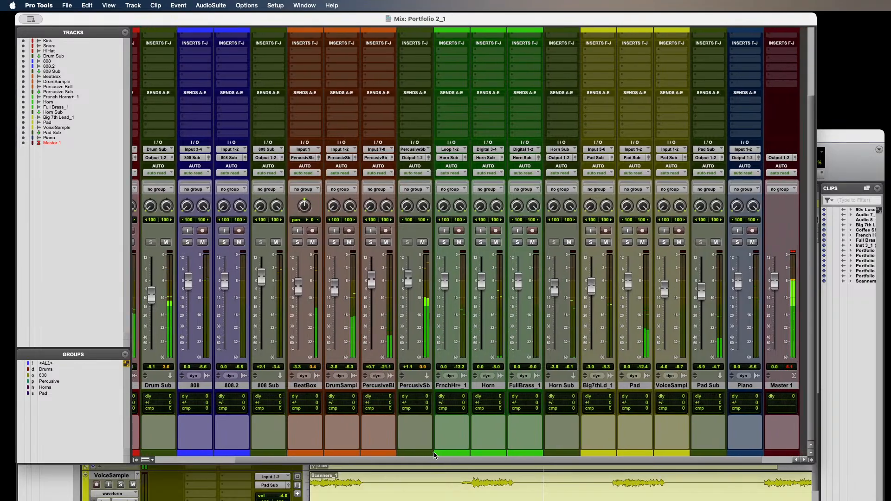
left_click_drag(372, 289, 372, 293)
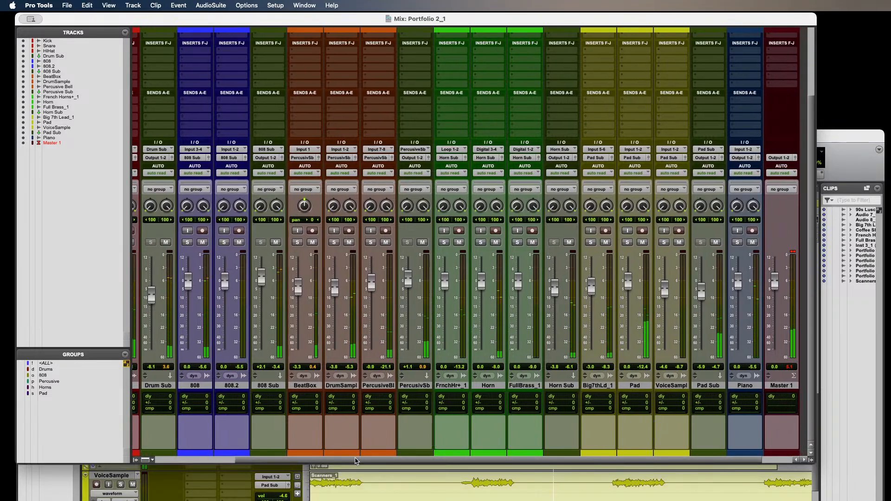
left_click_drag(359, 460, 410, 460)
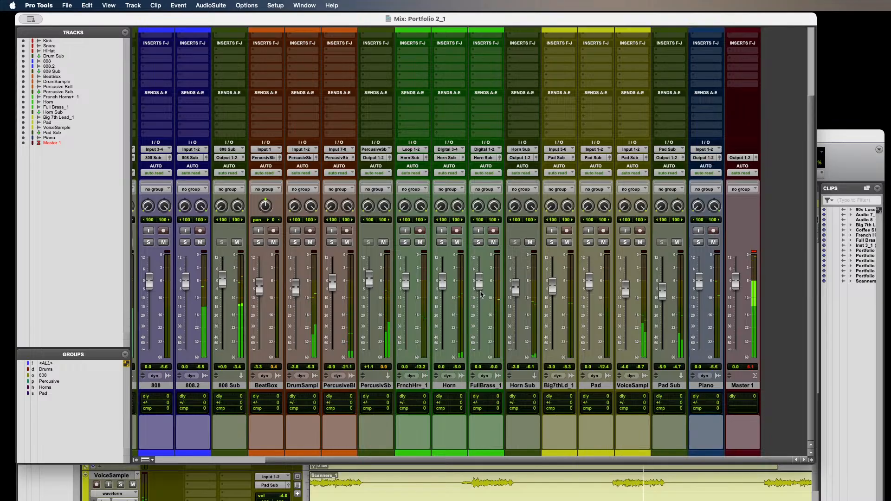
Lower Horn Sub to about -9.9 dB and Piano to about -6.8 dB, and clear the Master 1 clip indicator.
left_click_drag(515, 286, 516, 305)
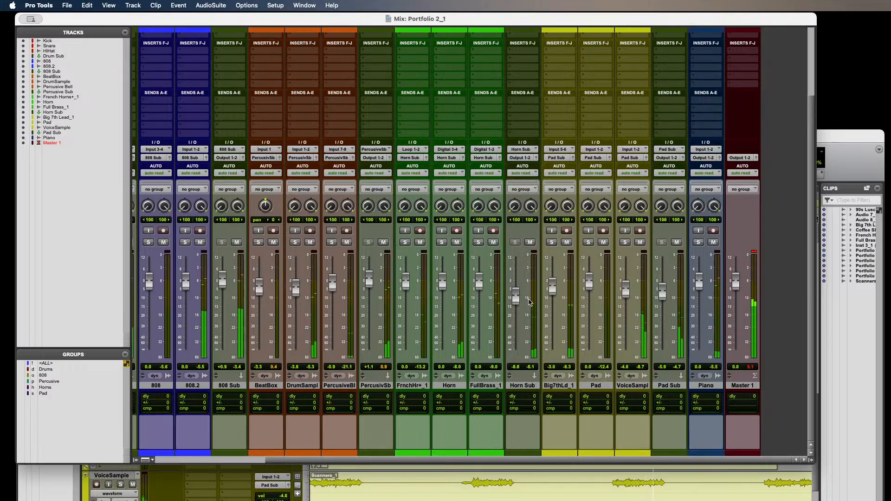
left_click(753, 253)
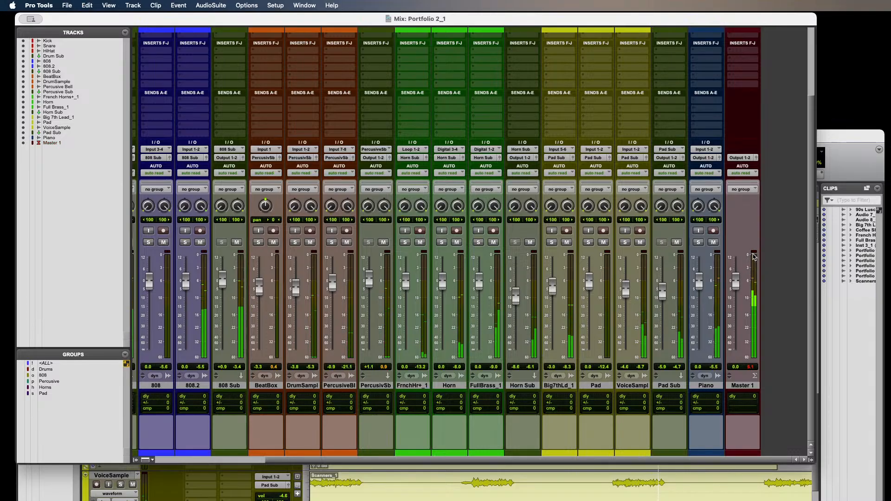
left_click_drag(699, 281, 699, 294)
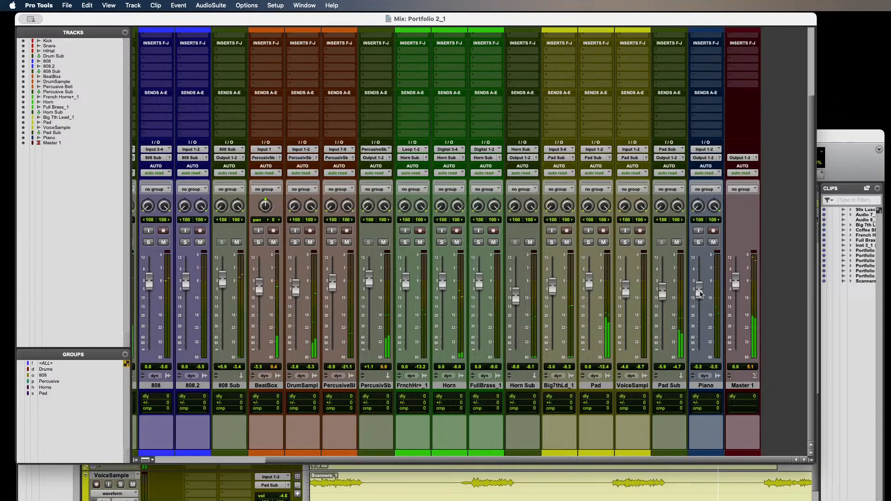
left_click_drag(700, 296, 701, 298)
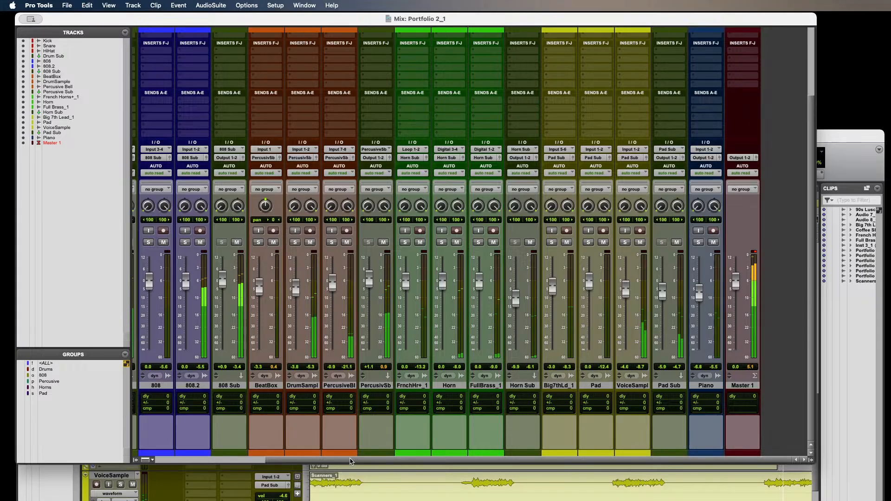
Lower the DrumSample fader to about -5.9 dB, reset the Master 1 clip indicator and check levels across the mixer.
left_click_drag(351, 461, 257, 461)
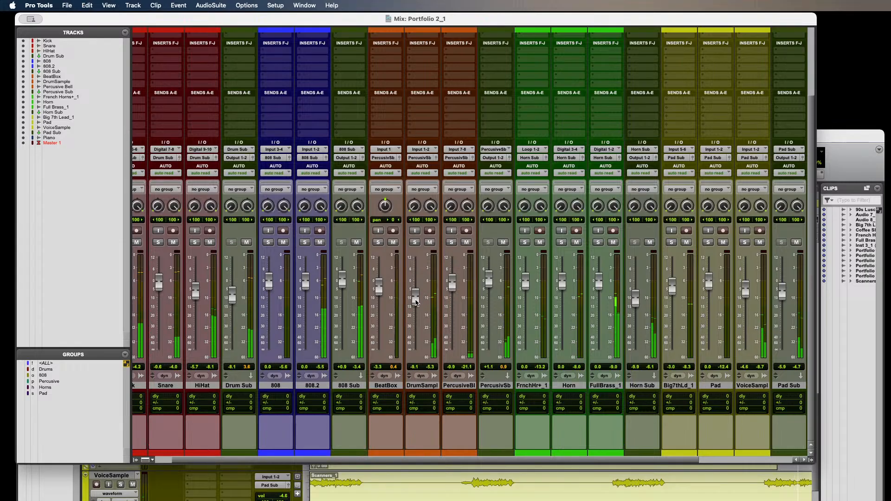
left_click_drag(416, 294, 416, 306)
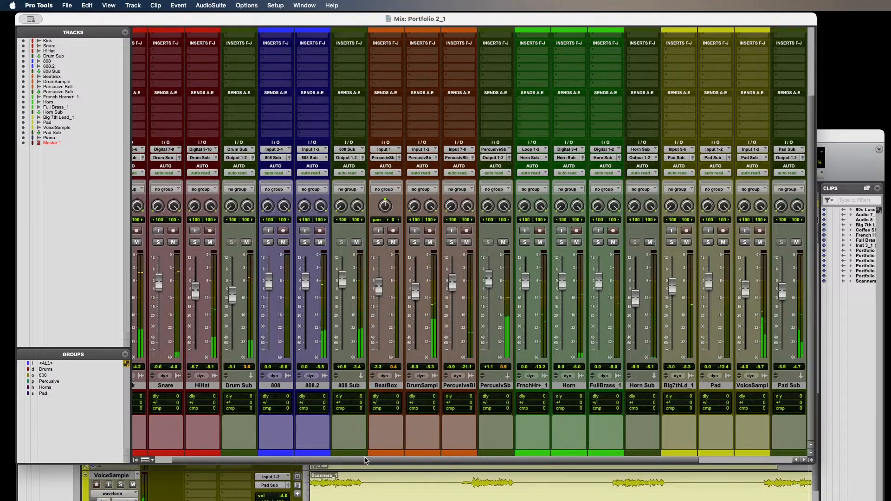
left_click_drag(421, 460, 543, 460)
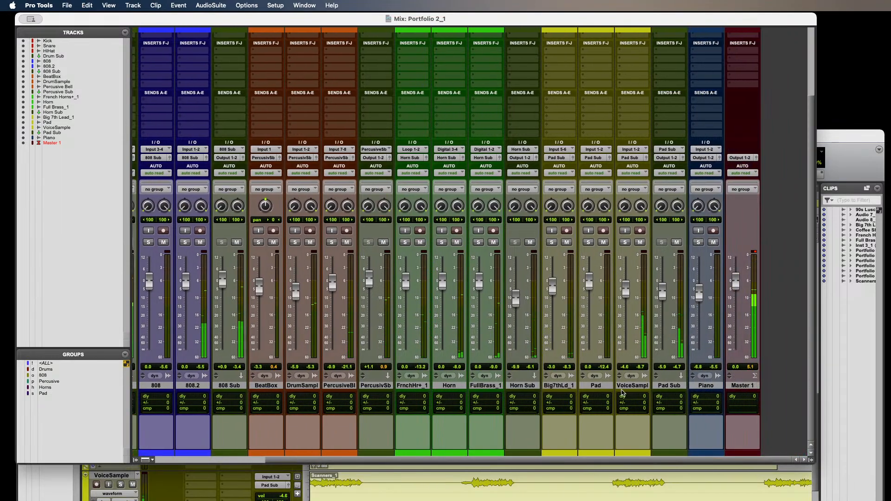
left_click(755, 254)
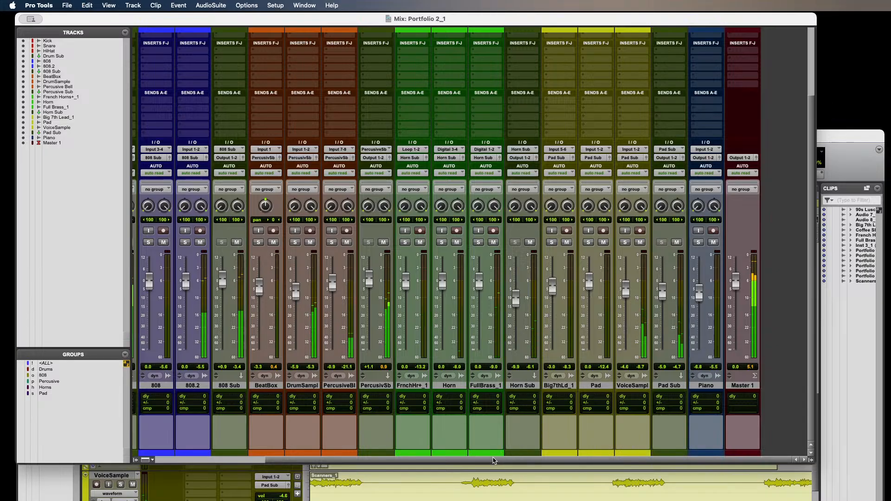
left_click_drag(494, 461, 273, 432)
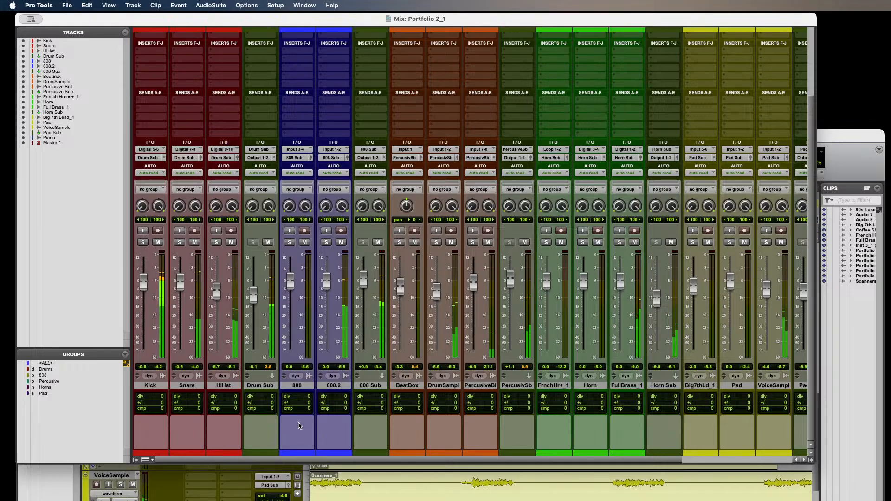
left_click_drag(462, 460, 573, 457)
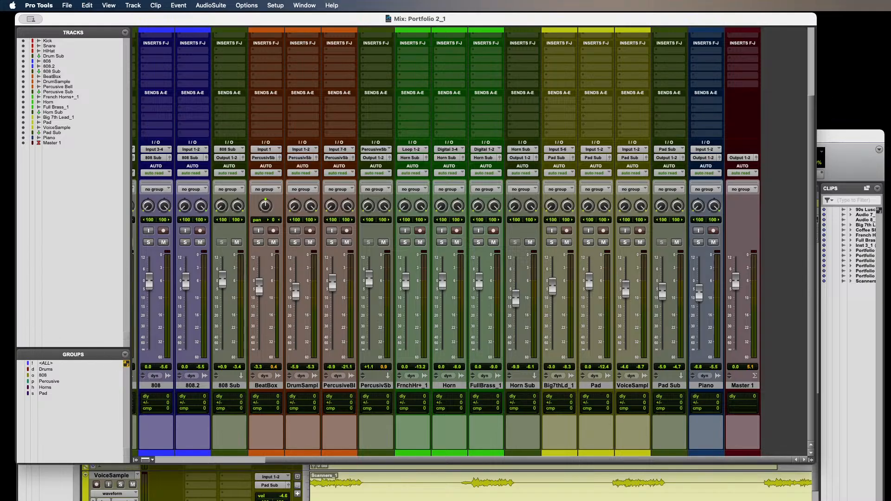
Switch to the Edit window and create a marker named Intro at bar 1, referenced to Bar|Beat.
left_click_drag(102, 23, 88, 217)
left_click_drag(142, 138, 99, 23)
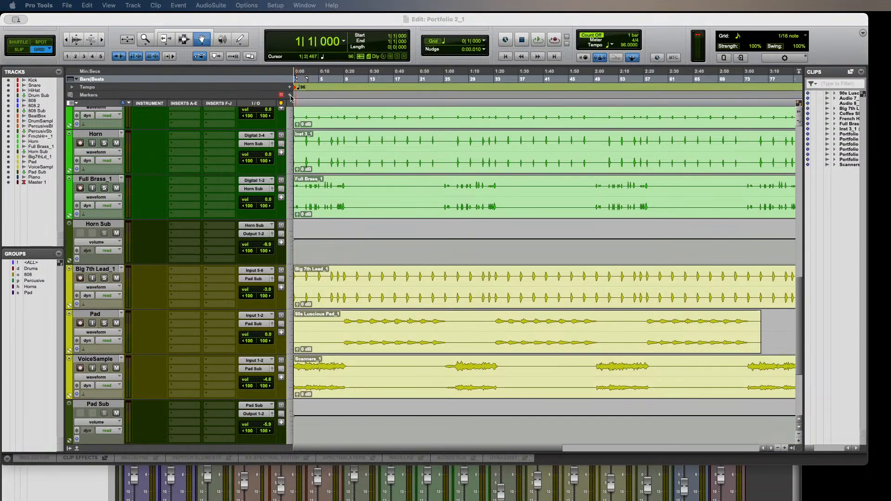
key("KP_Enter")
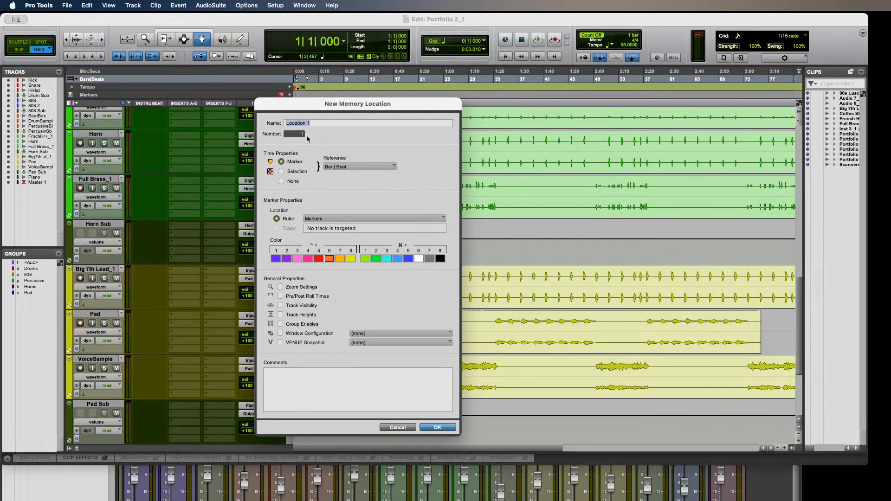
key("BackSpace")
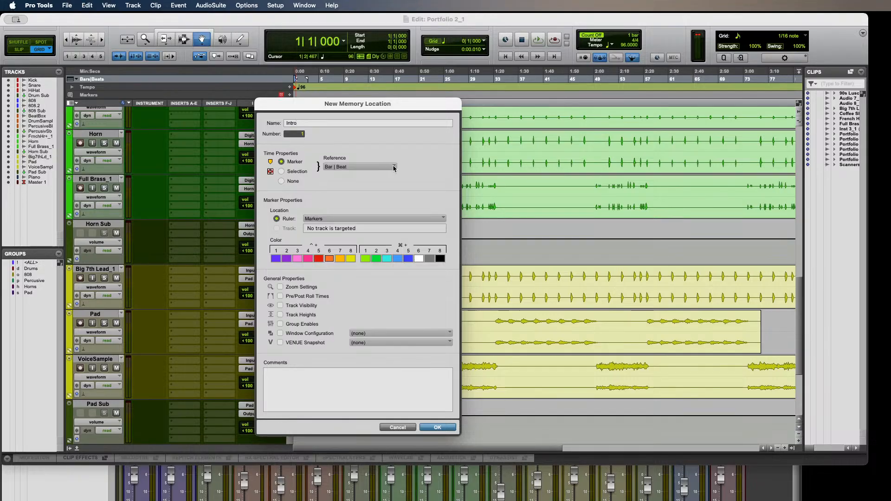
left_click(440, 427)
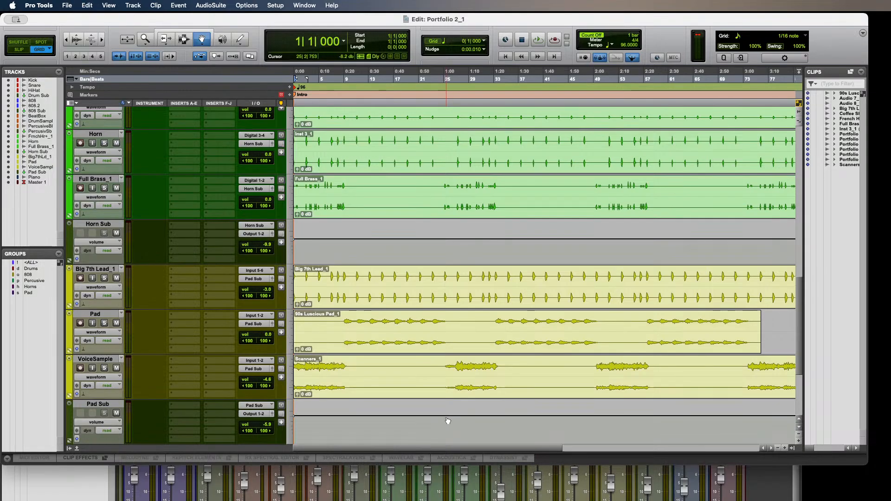
Show the Memory Locations list and place it over the track controls, clear of the waveforms.
left_click(305, 5)
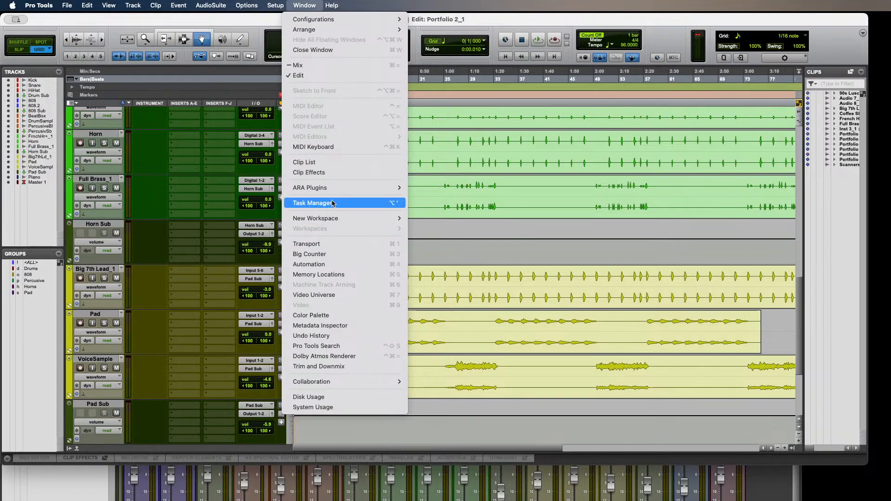
mouse_move(339, 190)
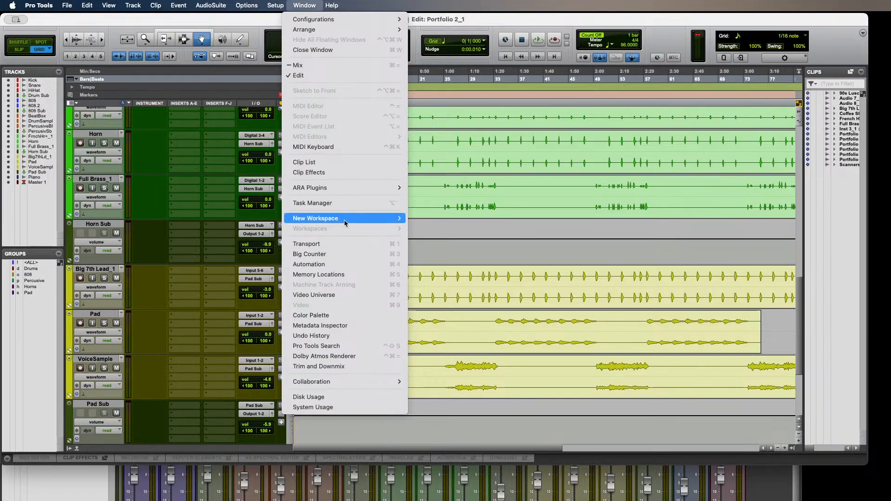
left_click(334, 277)
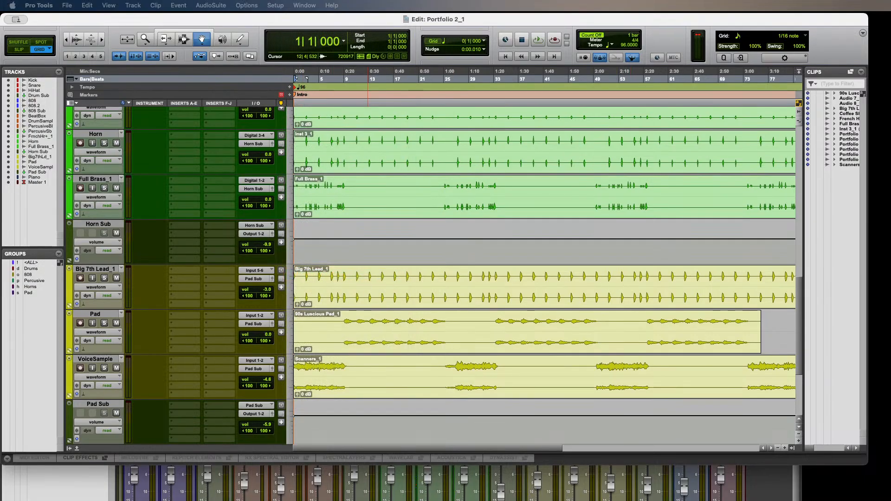
left_click_drag(0, 206, 148, 245)
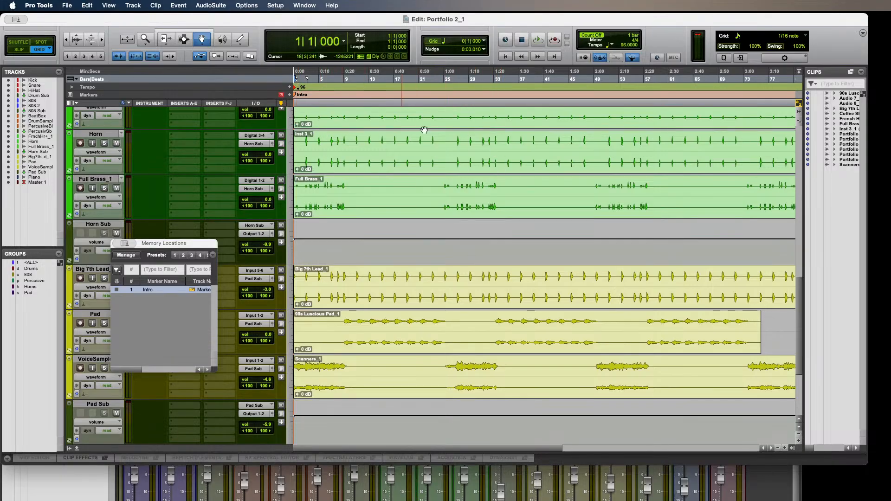
left_click_drag(154, 247, 190, 278)
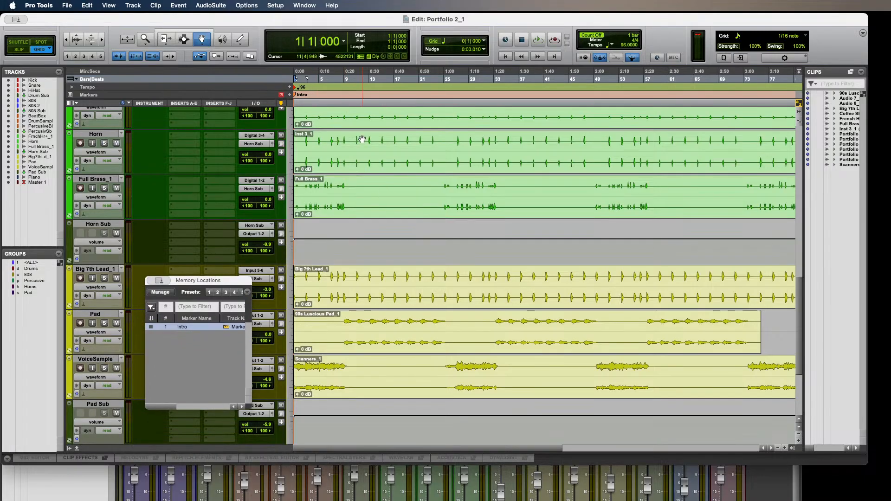
Play the intro from the start, stop, and place the edit cursor at bar 9 where the kick enters.
left_click(537, 43)
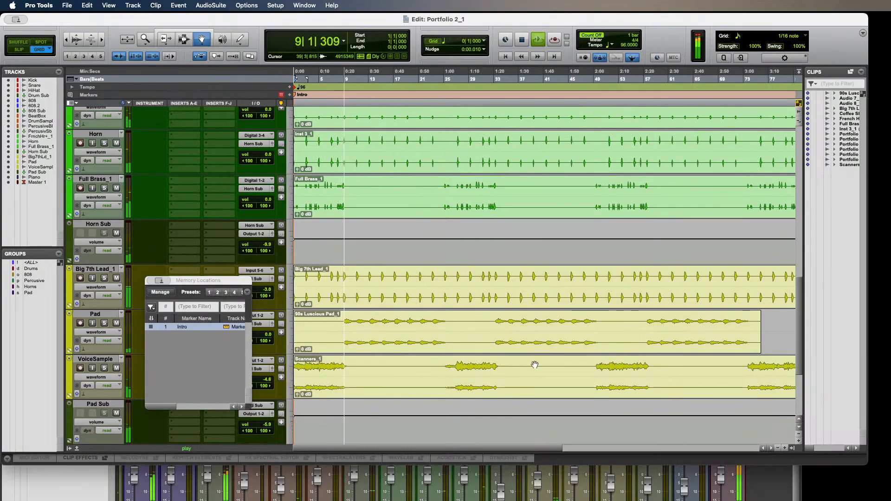
left_click(521, 40)
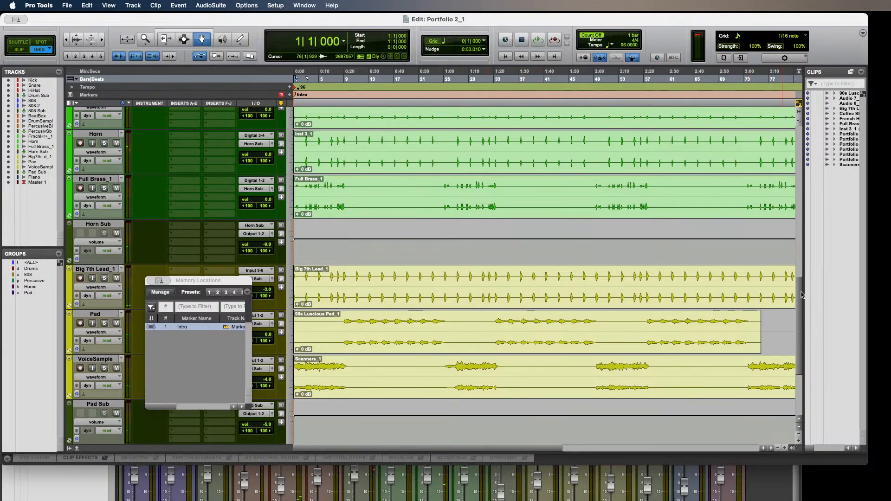
left_click_drag(801, 295, 817, 121)
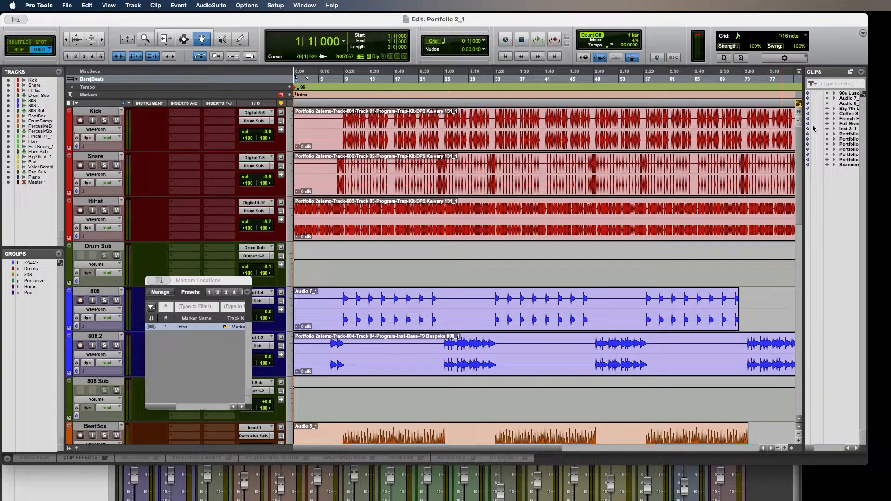
left_click(343, 112)
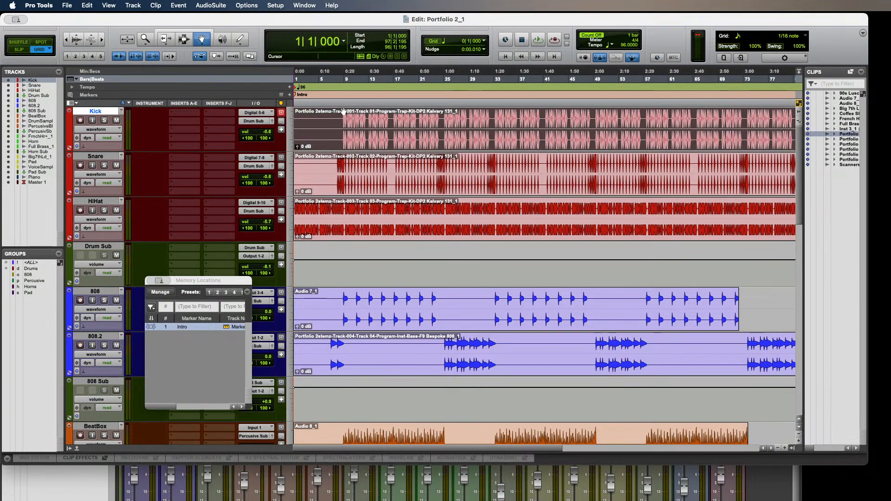
left_click(344, 81)
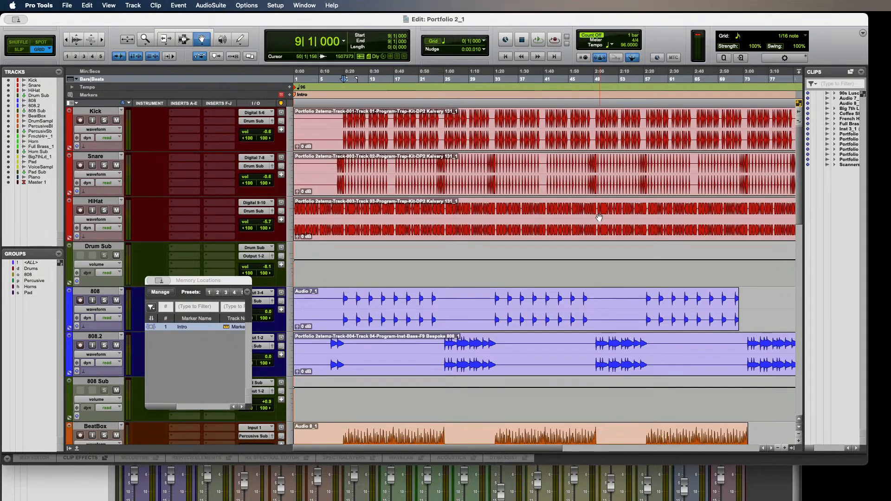
Set the cursor precisely at 9|1|000 in a closer timeline view and play briefly from there to check the section start.
key("super+bracketright")
key("super+bracketright")
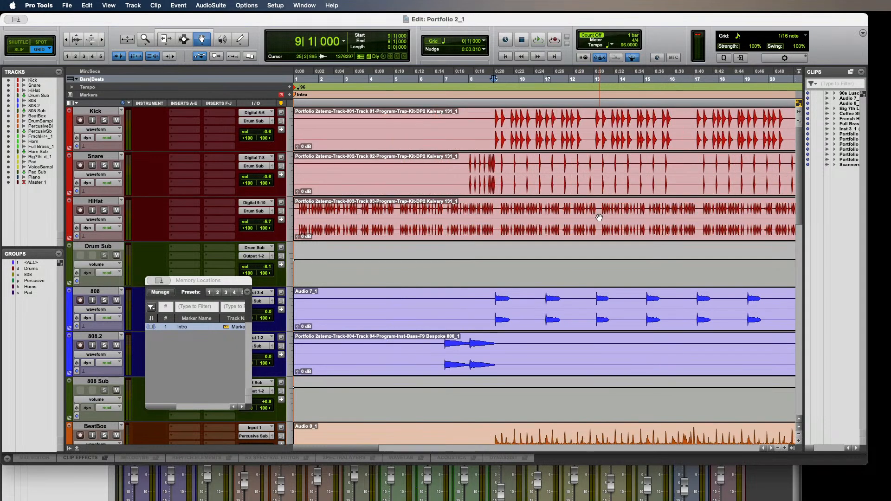
key("super+bracketright")
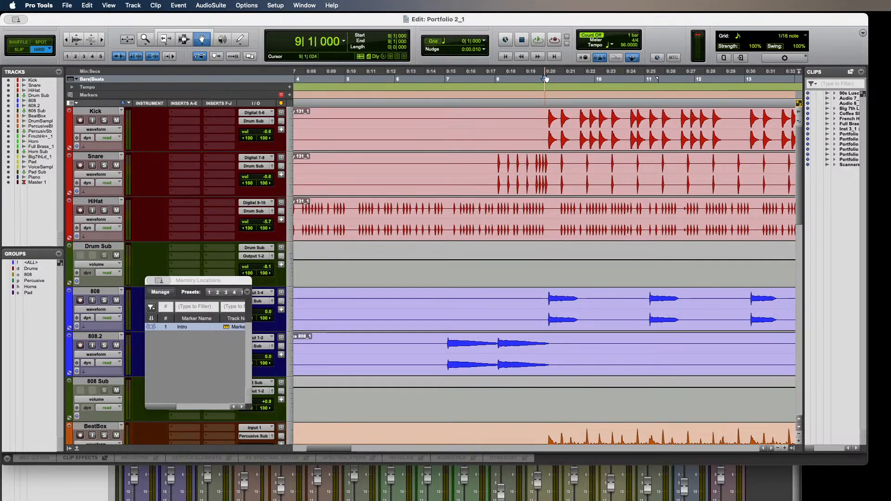
left_click(548, 79)
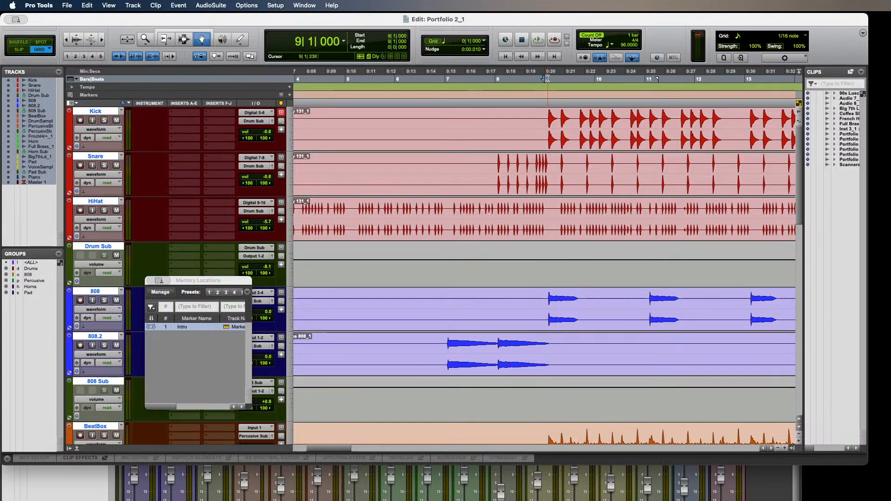
left_click(553, 79)
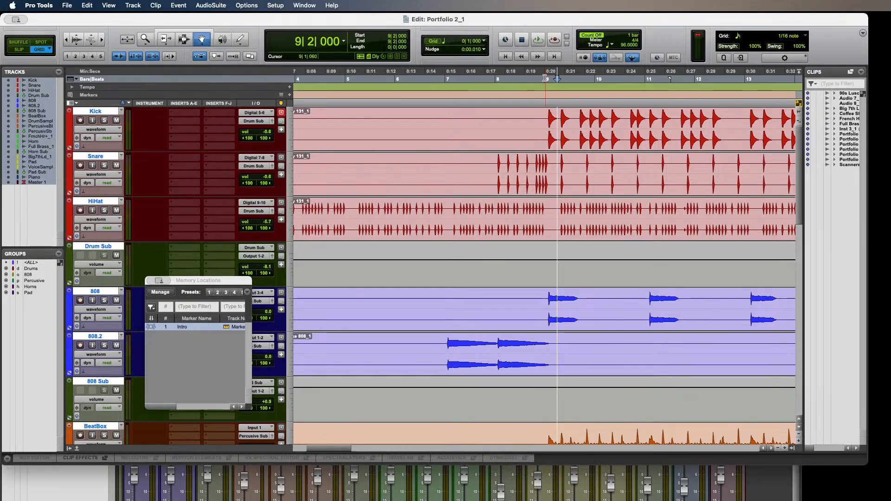
left_click(546, 78)
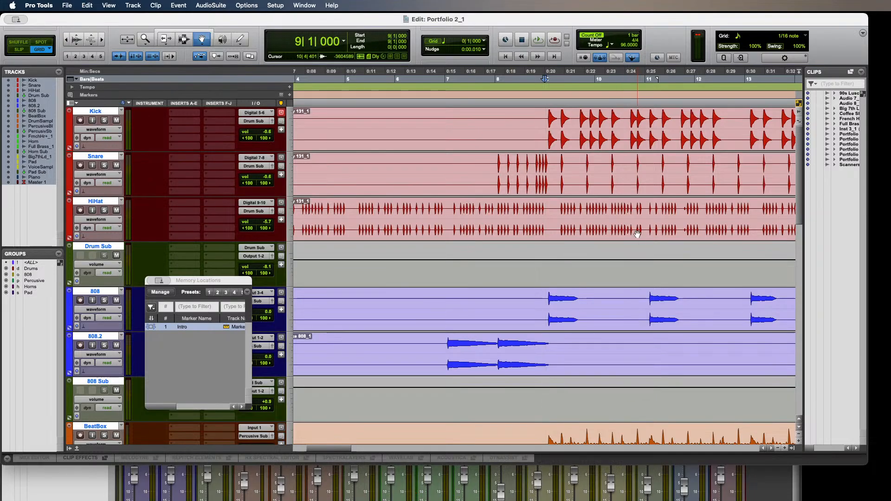
left_click(539, 41)
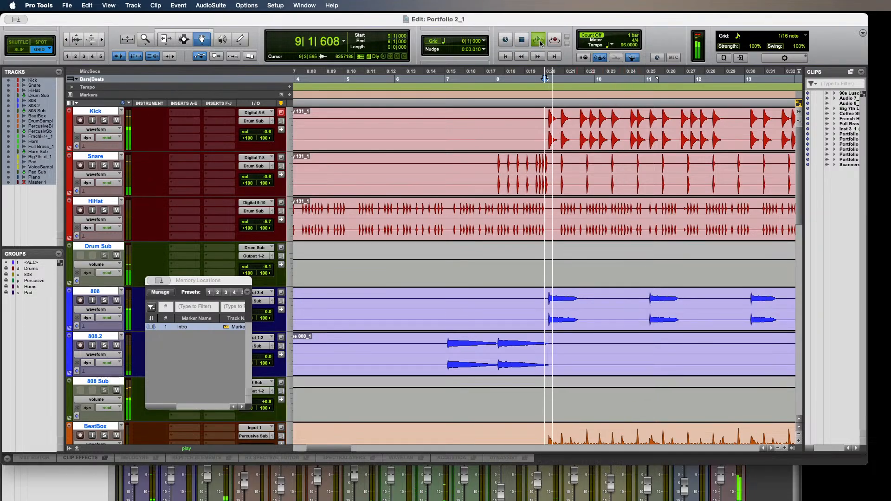
left_click(523, 41)
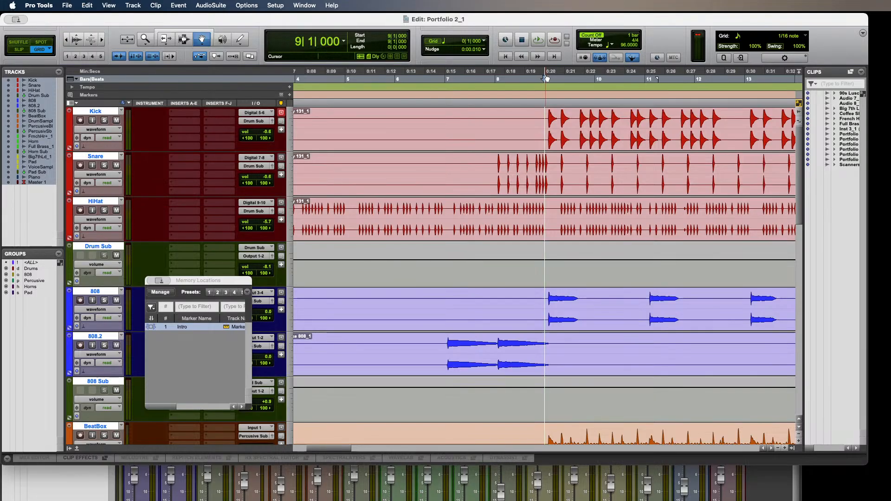
Audition the section from bar 9, return to the song start and play the intro to check it against the bar grid.
left_click(537, 41)
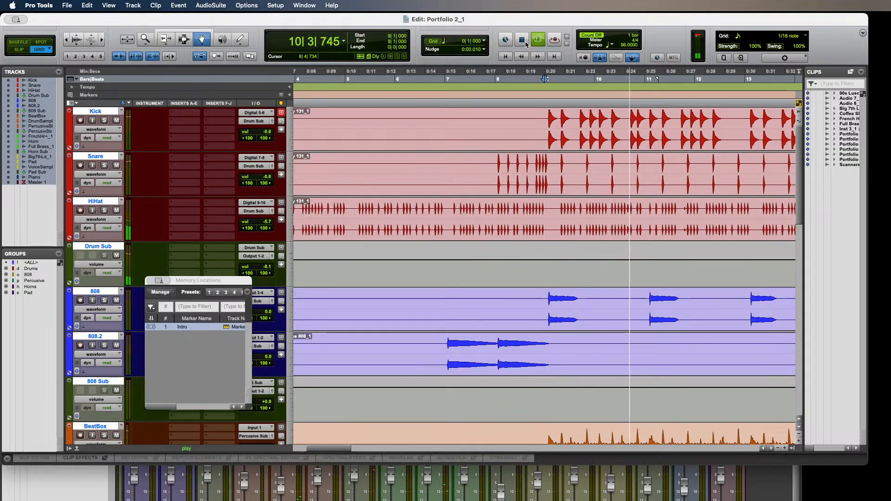
left_click(522, 41)
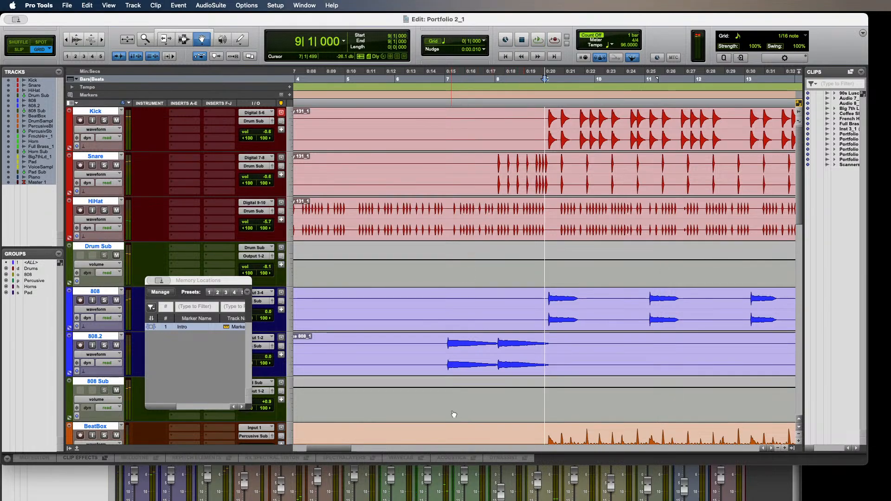
left_click_drag(323, 453, 311, 453)
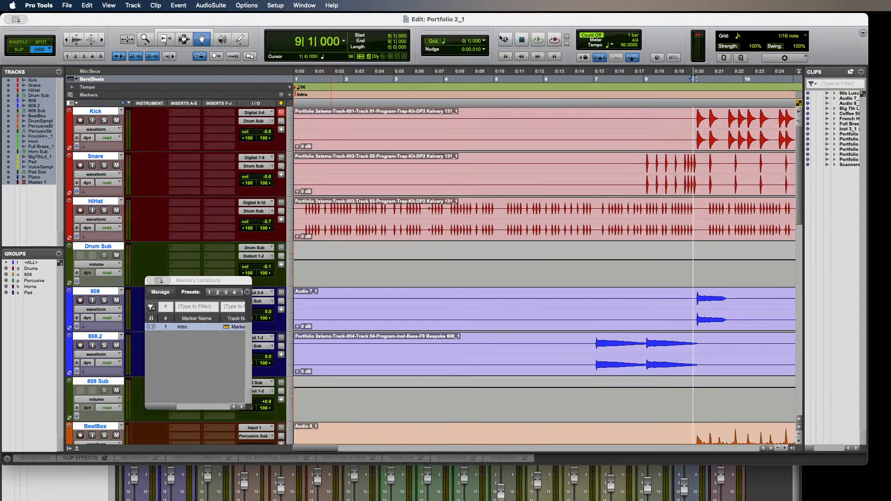
left_click(506, 57)
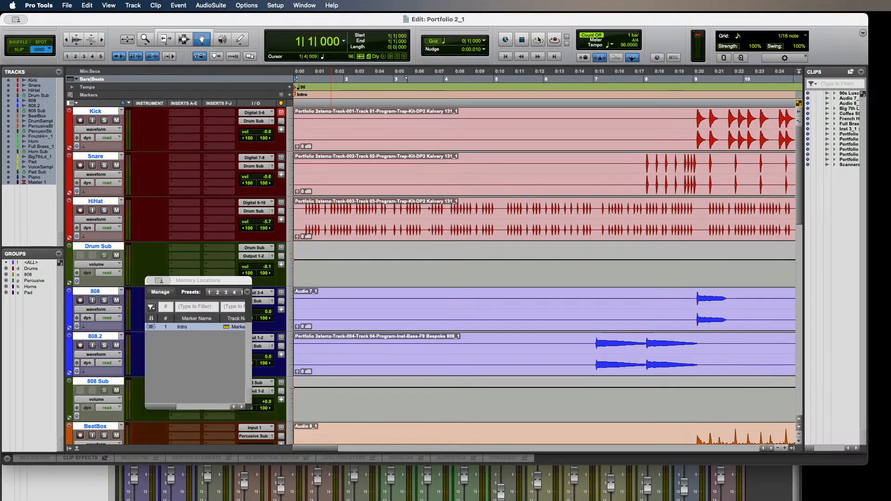
left_click(538, 40)
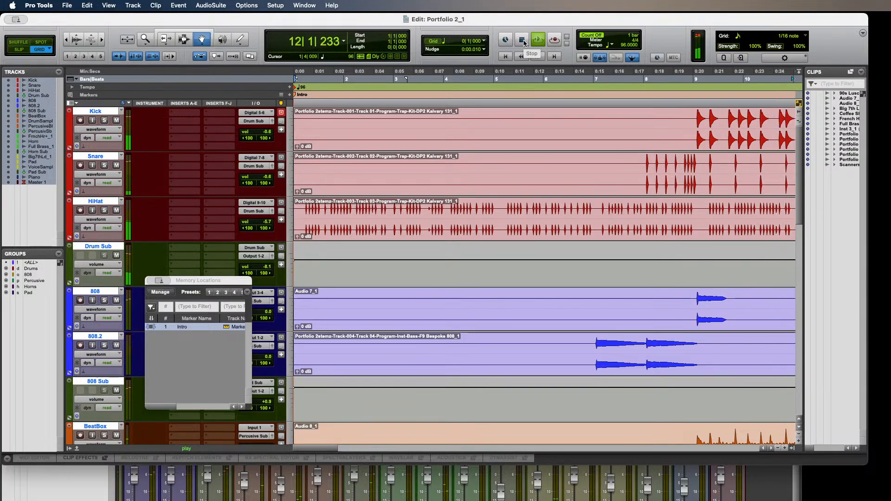
left_click(523, 41)
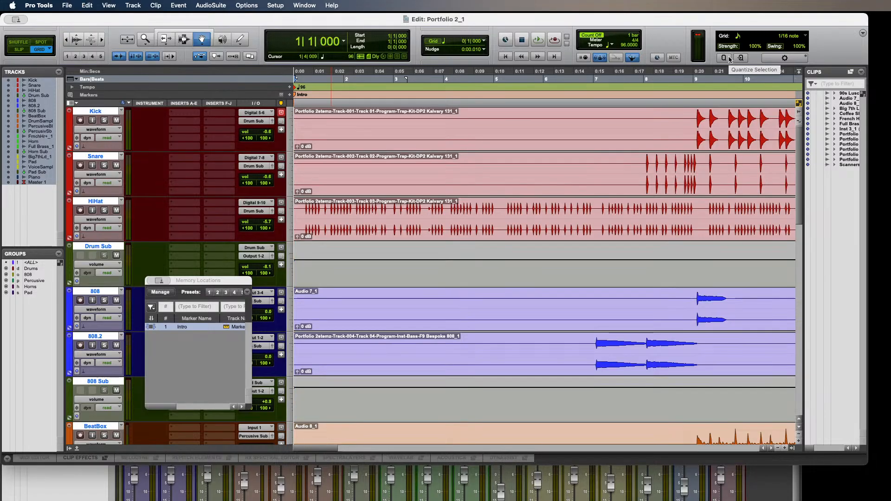
left_click(537, 40)
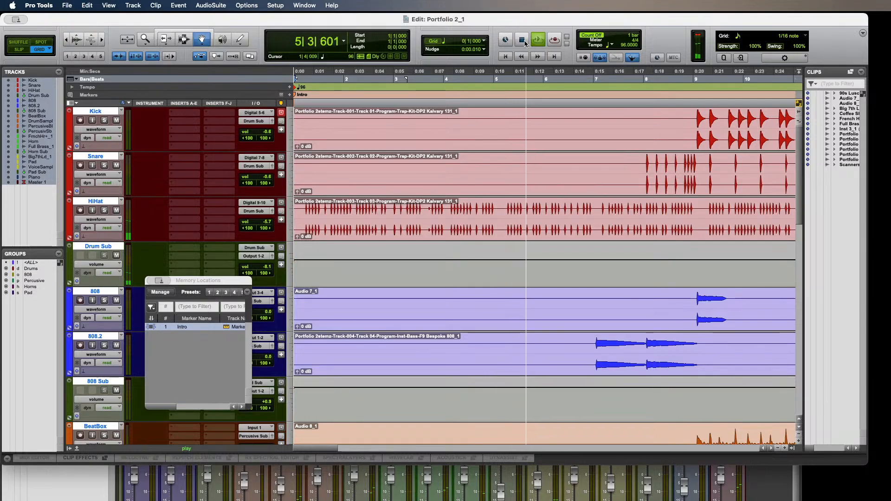
left_click(523, 45)
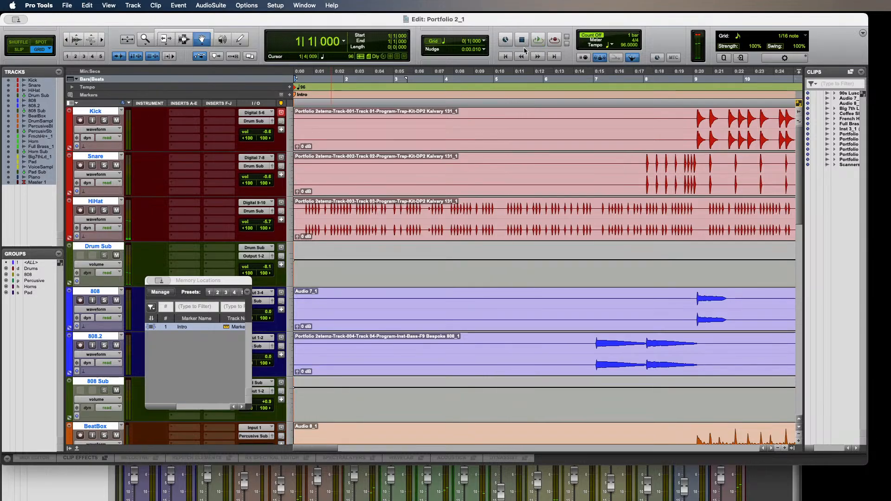
Try a session tempo of 97 BPM and play the song from the start to check it.
left_click(624, 45)
type("97")
key("Return")
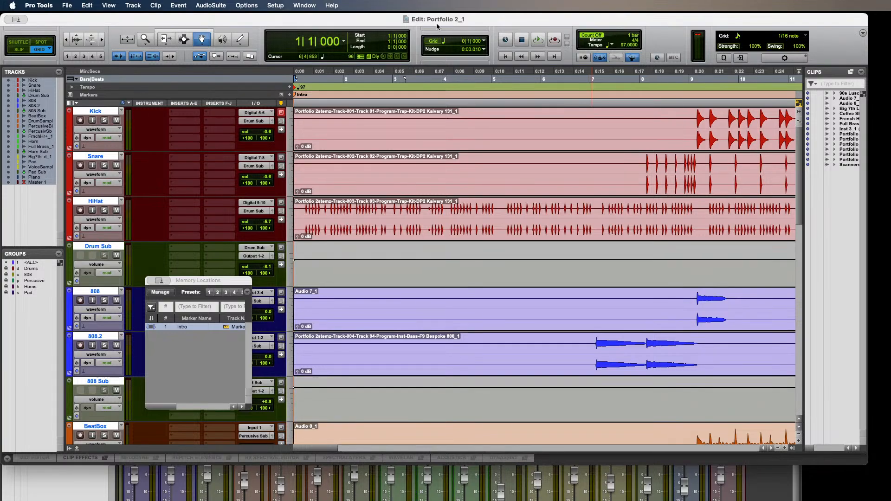
left_click(538, 42)
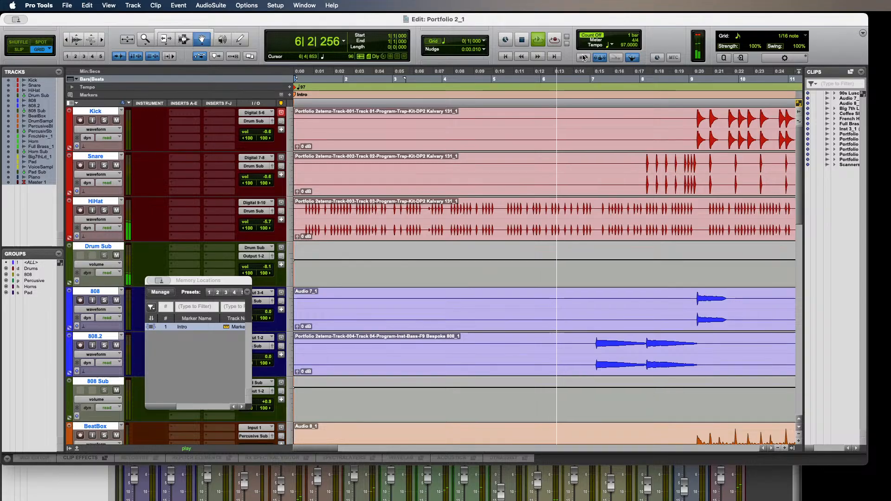
key("space")
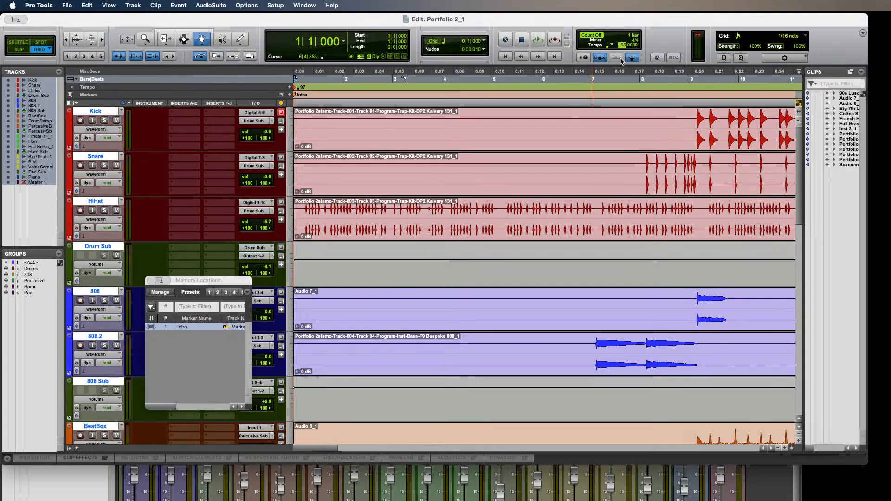
Try a session tempo of 95.5 BPM and play well past the intro to check it.
type("5")
key("Return")
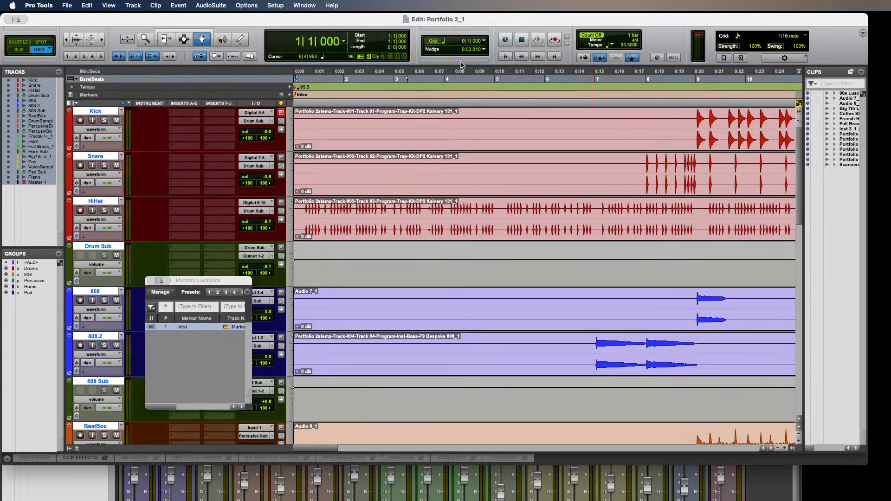
left_click(537, 40)
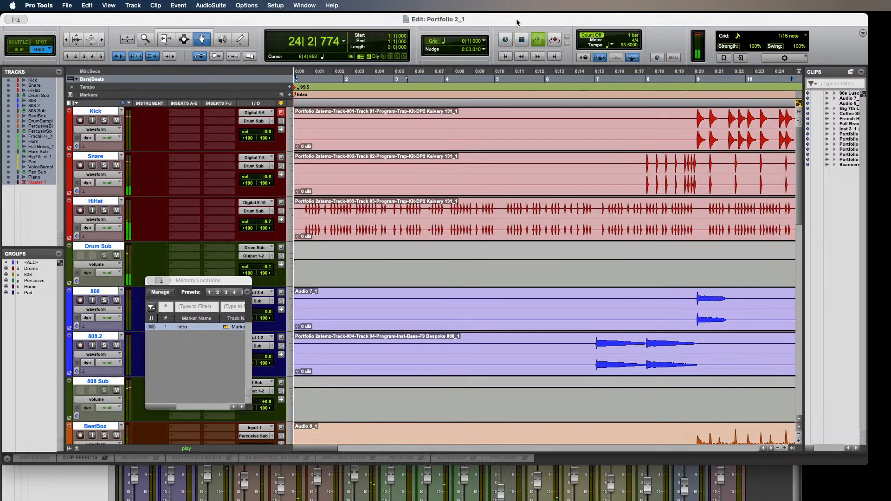
left_click(521, 40)
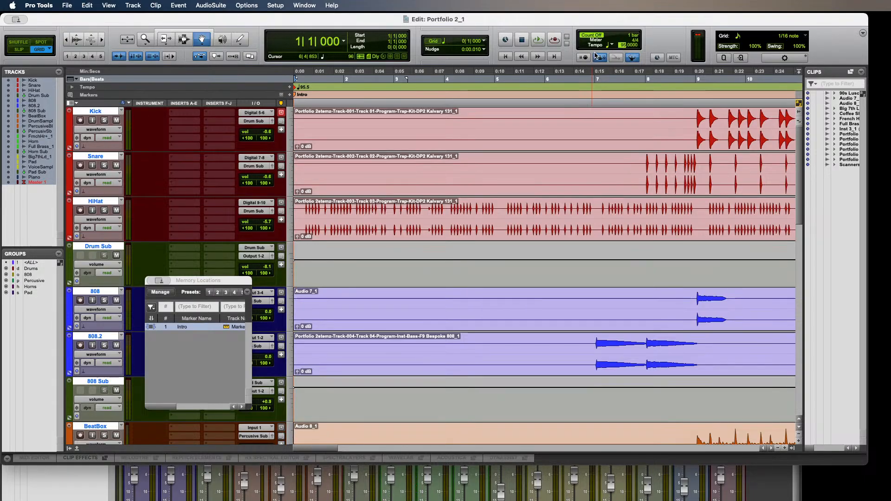
Set the session tempo to 95 BPM and play from the start to check it, stopping after bar 25.
key("Return")
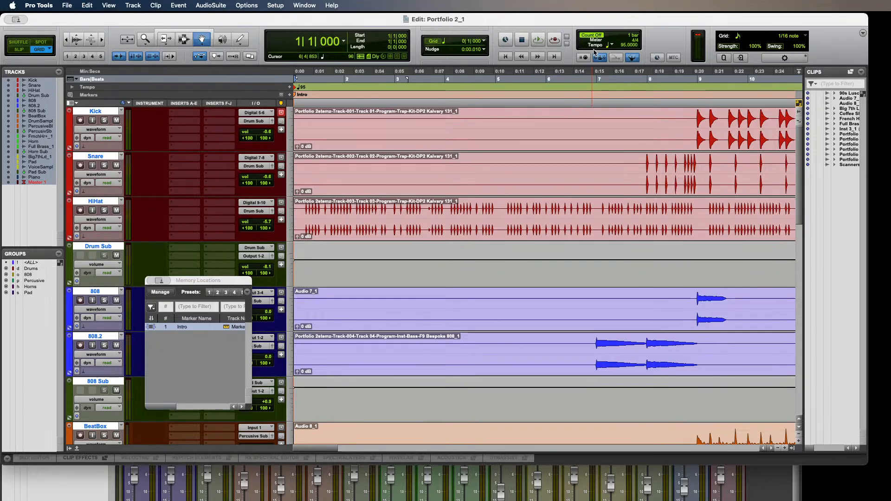
left_click(537, 40)
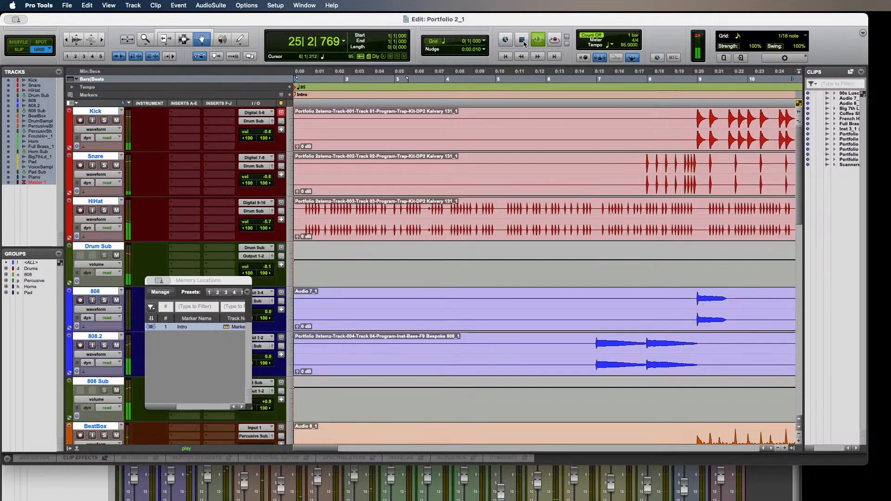
left_click(523, 42)
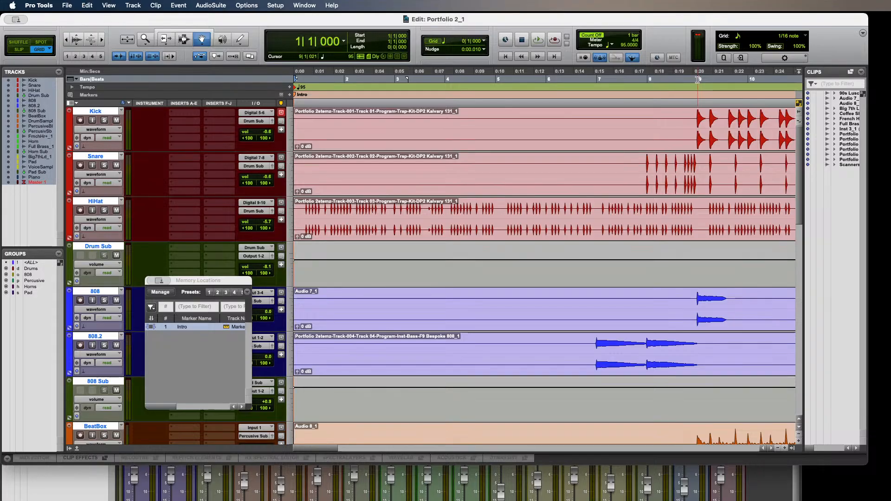
Place the cursor at 9|1|000 where the kick enters and create a Bar|Beat marker there named Choru 1.
key("super+bracketright")
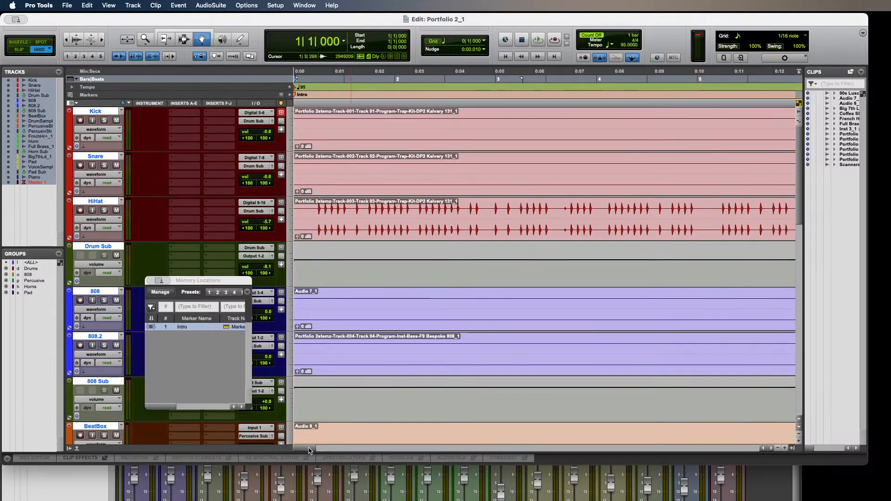
scroll(323, 453, "right", 10)
scroll(324, 450, "right", 6)
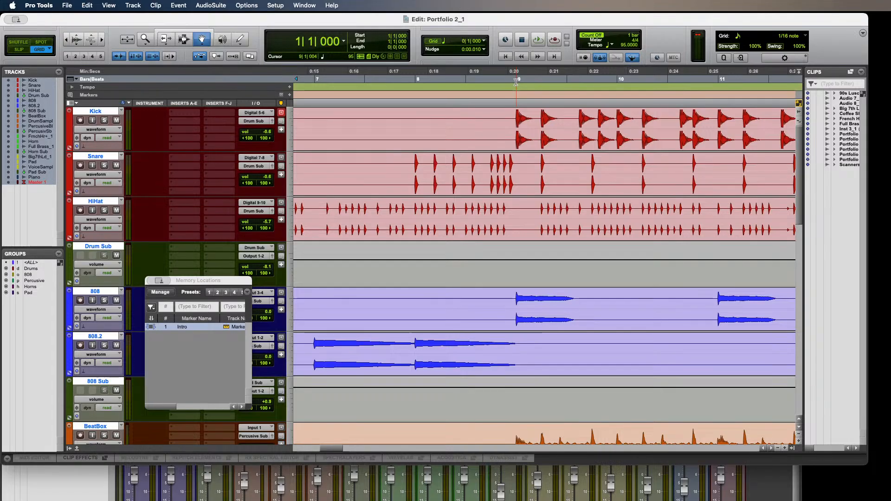
left_click(517, 80)
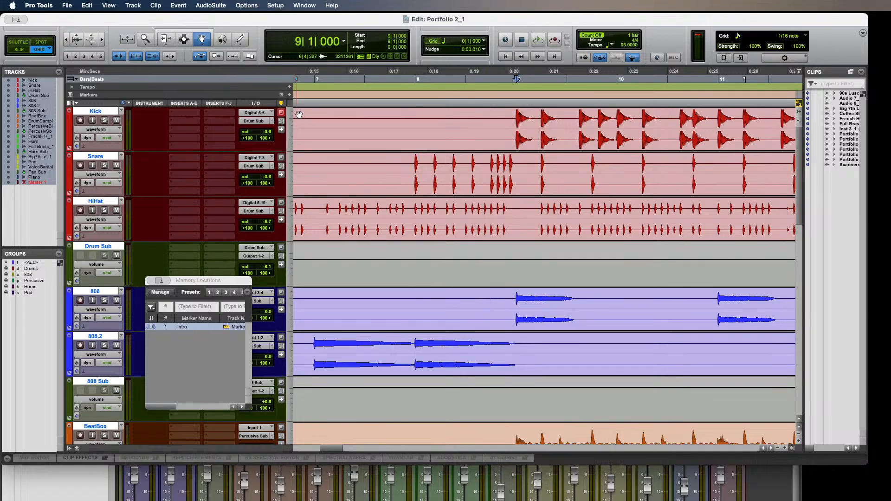
left_click(289, 95)
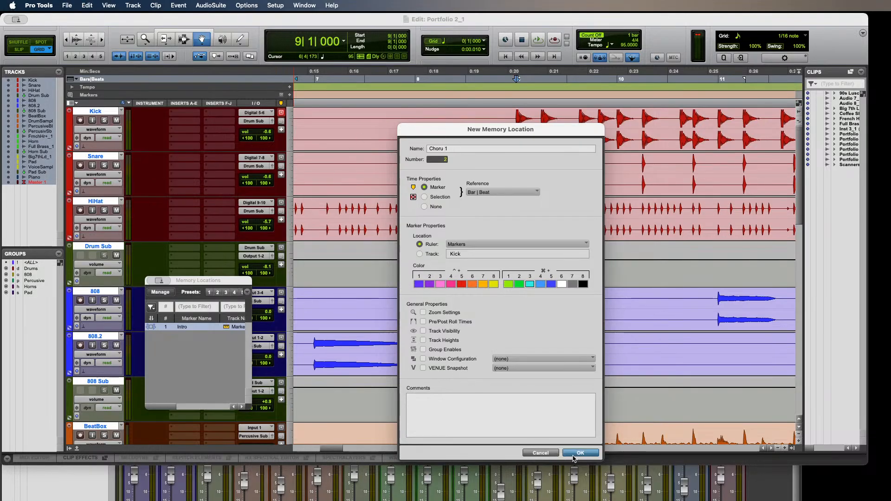
left_click(575, 454)
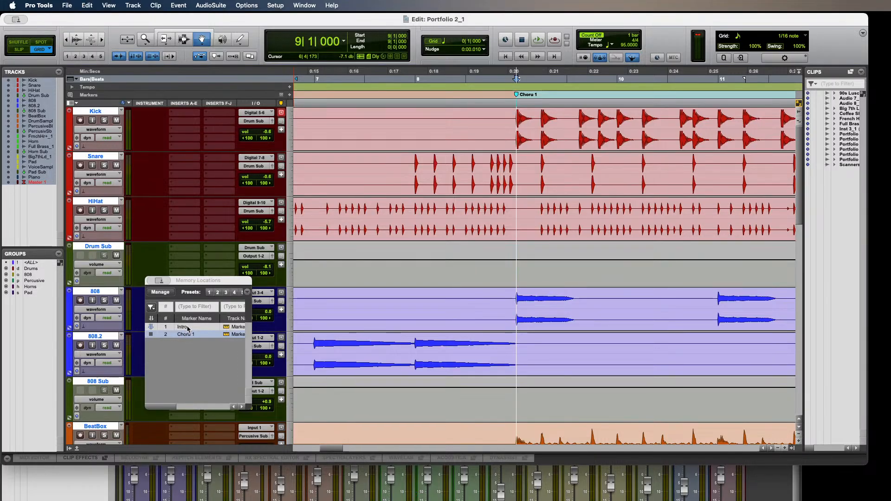
Start playback, recall the Intro and Choru 1 memory locations in turn to test them, and stop.
left_click(539, 39)
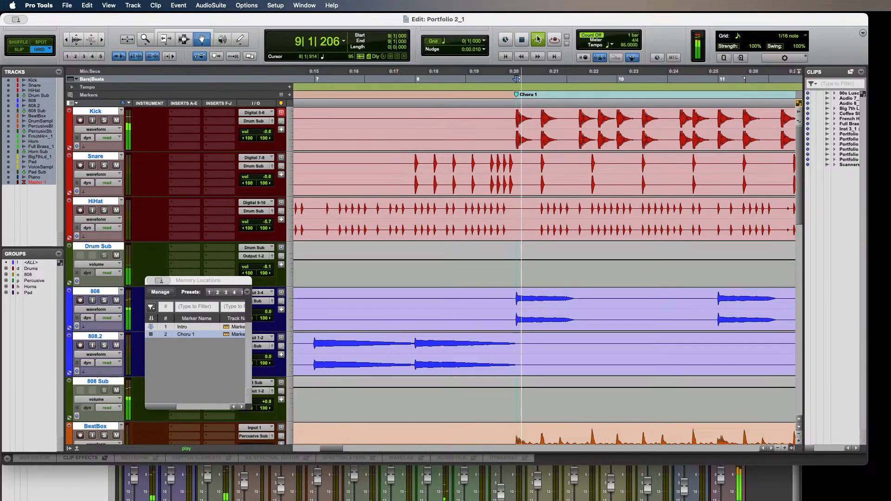
left_click(182, 327)
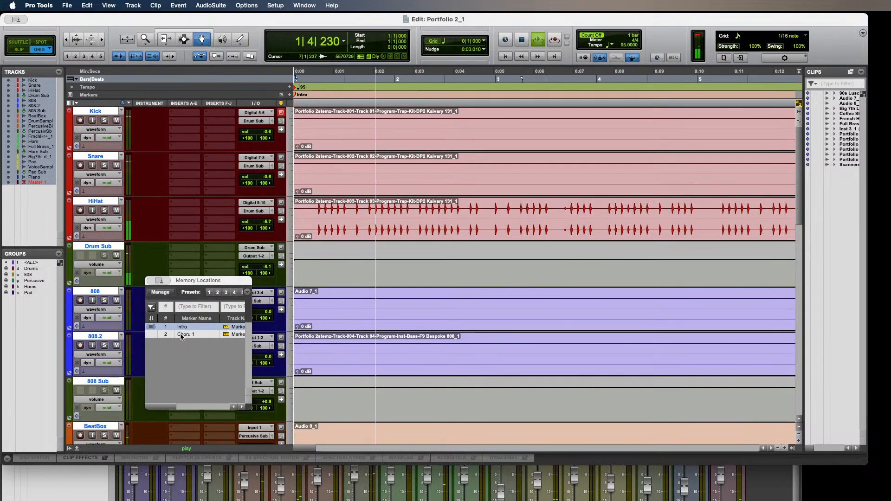
left_click(182, 334)
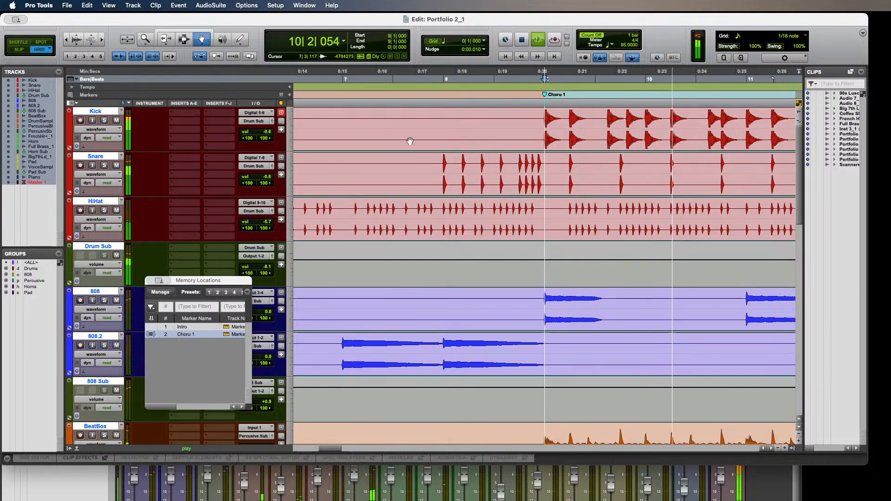
left_click(520, 41)
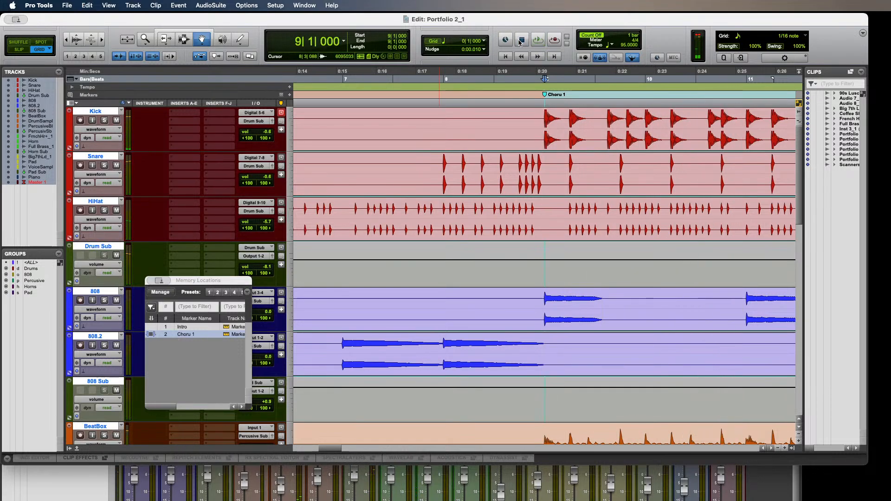